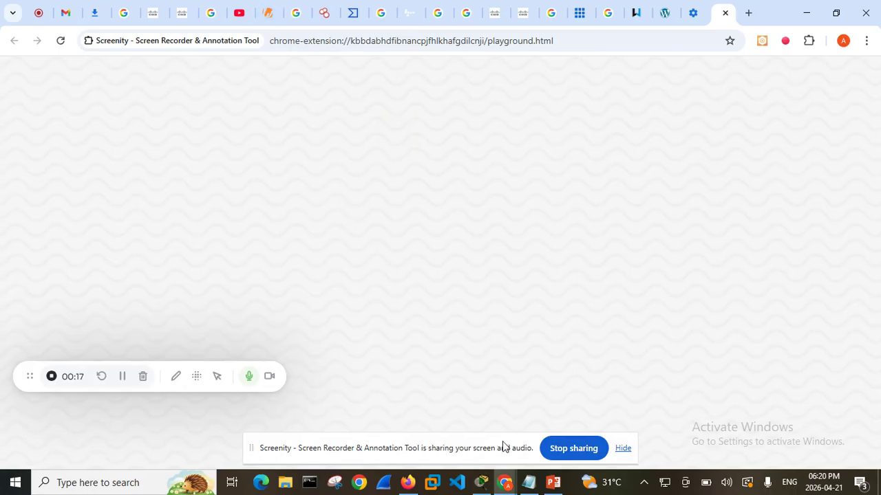
Switch to Cisco Packet Tracer and add a PT8200 router and an ISR4321 router to the logical workspace
mouse_move(482, 482)
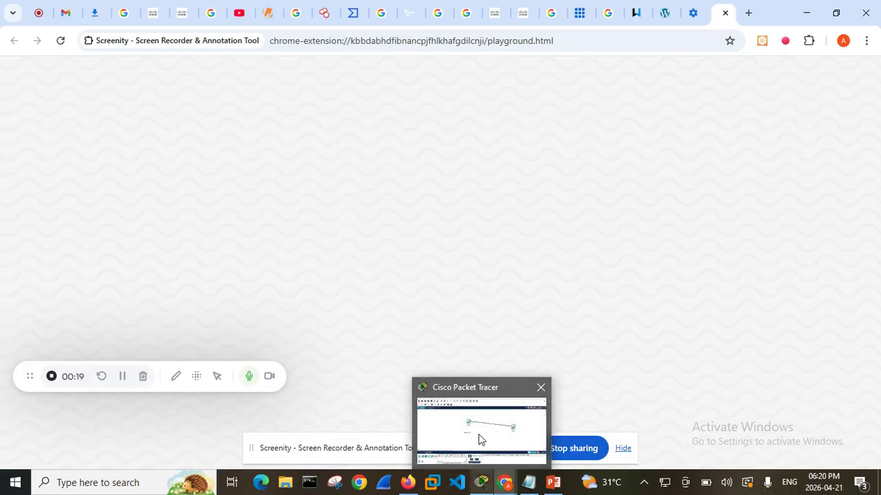
left_click(480, 439)
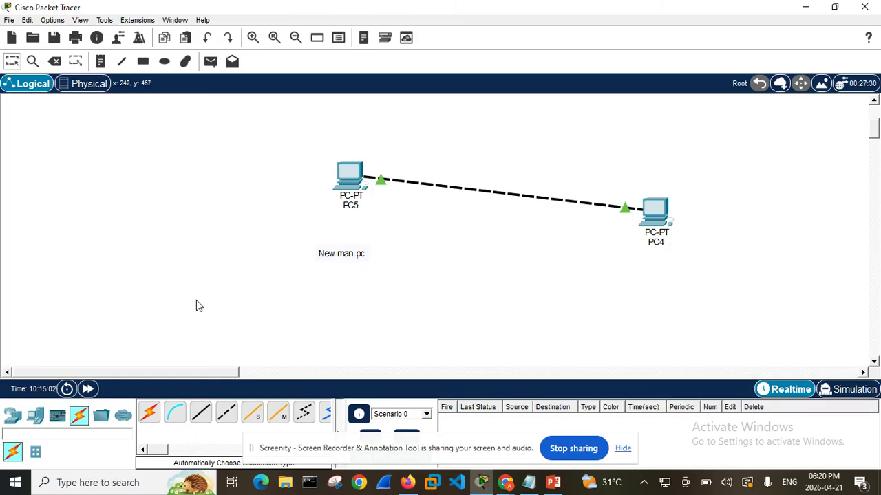
left_click(13, 417)
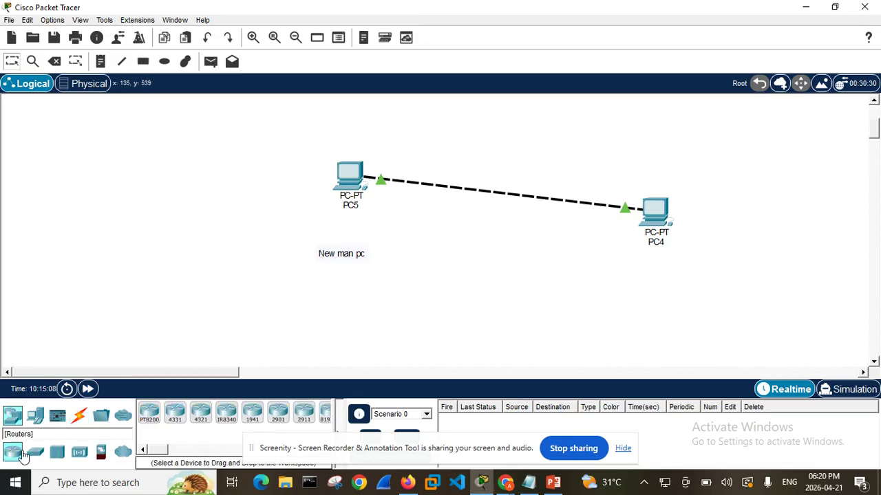
left_click(149, 412)
left_click(210, 218)
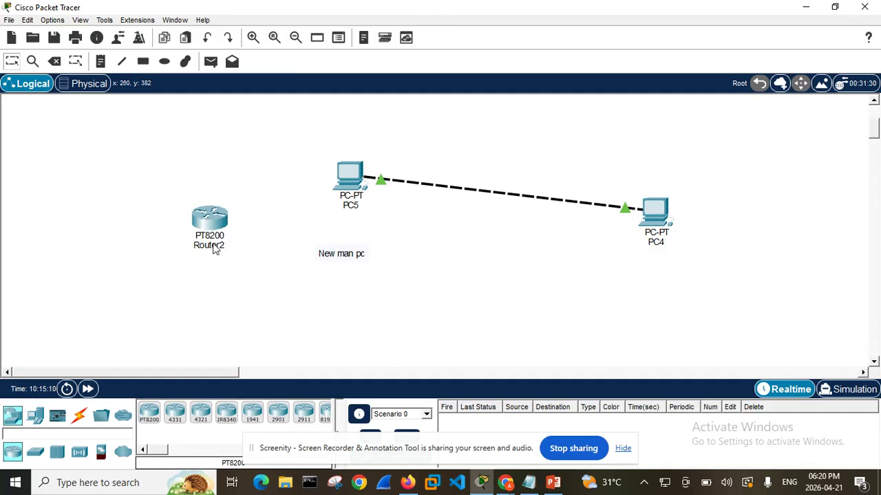
left_click(200, 412)
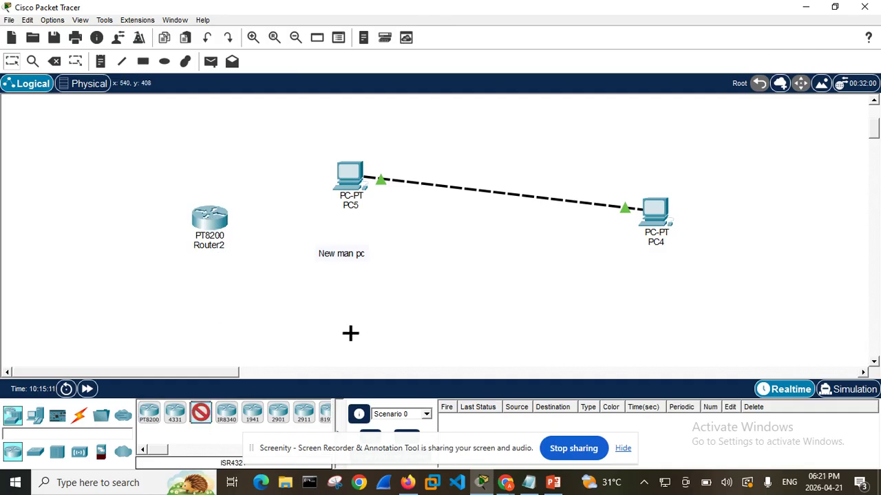
left_click(439, 264)
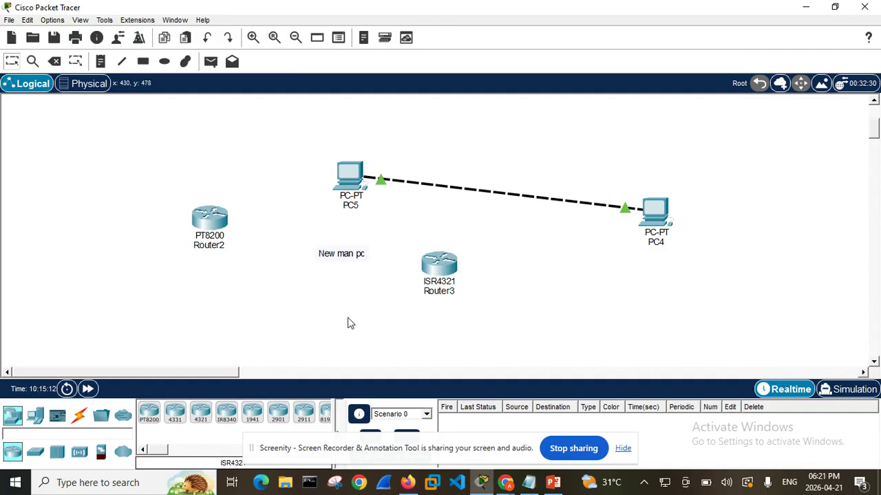
left_click(55, 417)
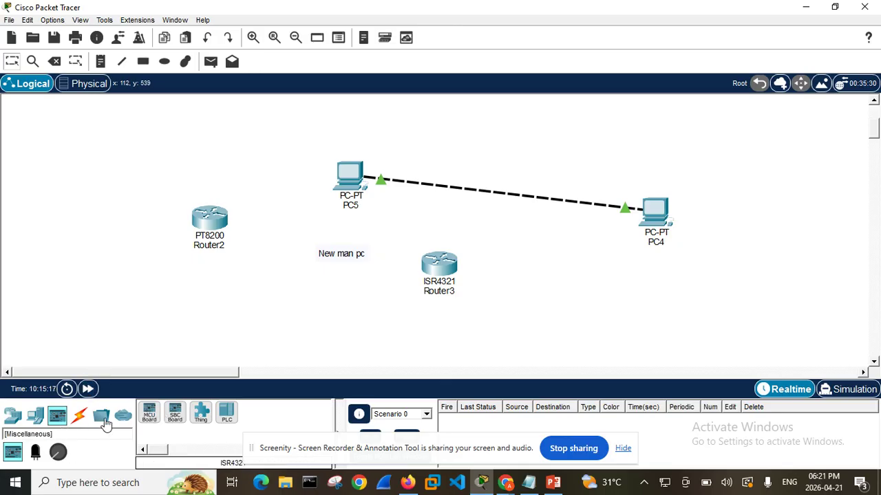
left_click(79, 421)
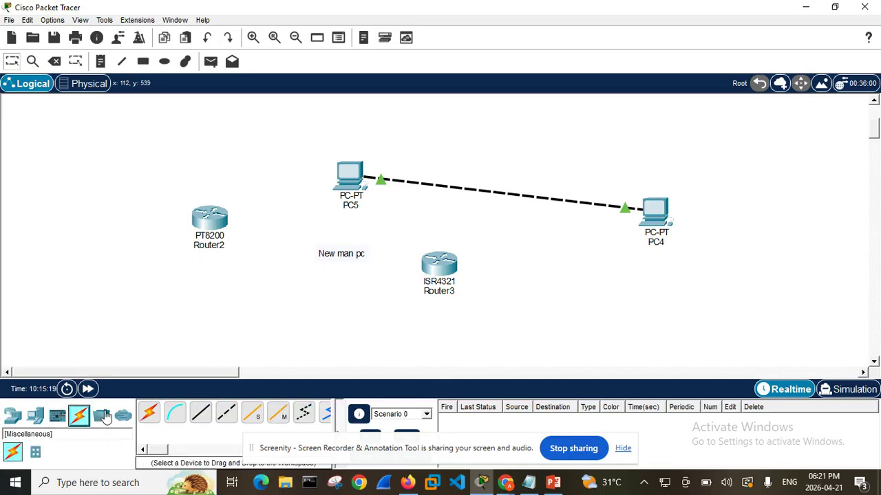
left_click(175, 417)
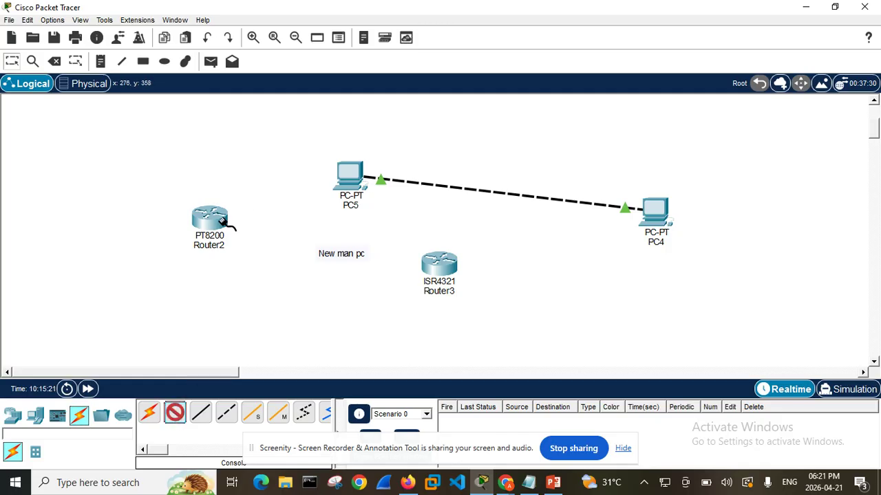
left_click(349, 175)
left_click(324, 192)
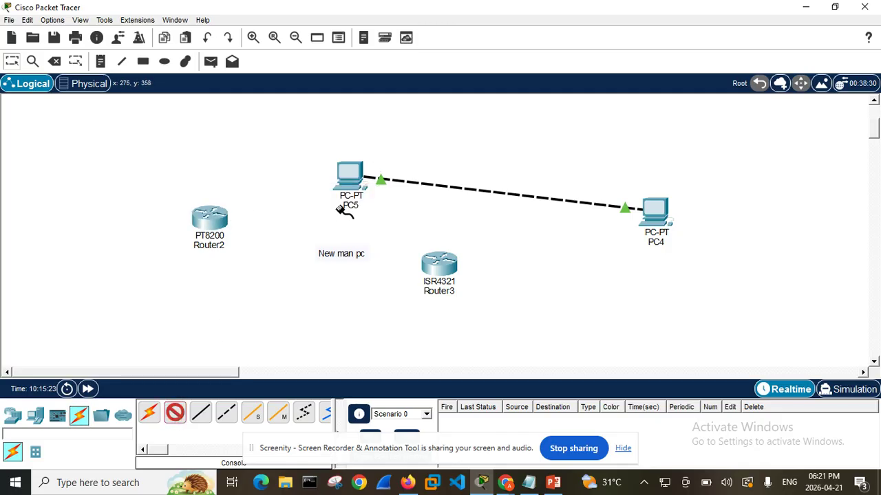
left_click(355, 186)
left_click(386, 205)
left_click(434, 248)
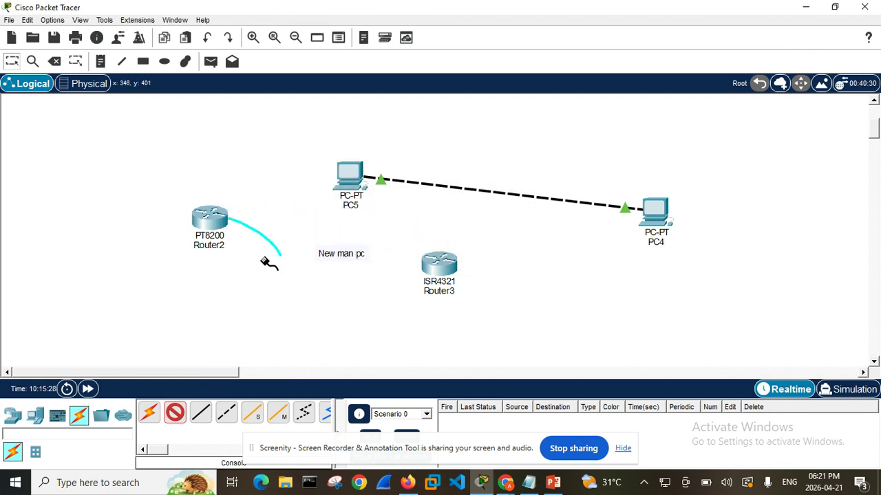
left_click(185, 415)
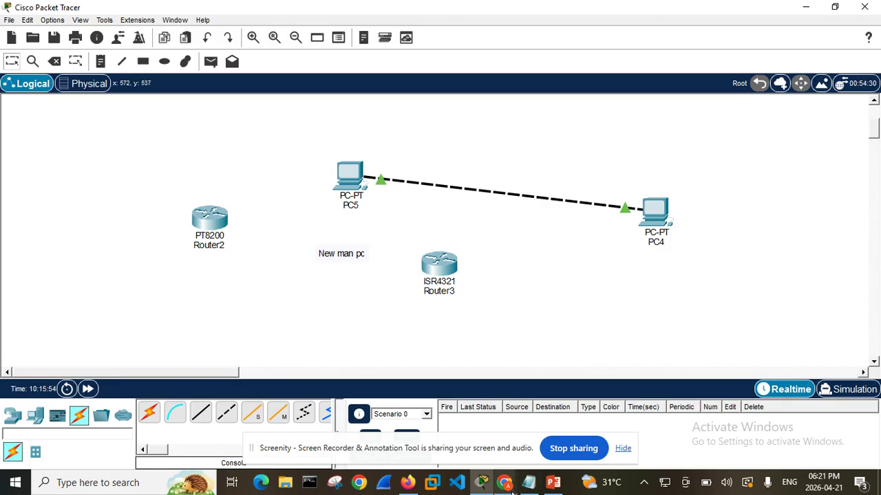
Switch to Chrome and examine the domain and registrar information in the Whois record for charlesheereyintlsch.ng
mouse_move(512, 488)
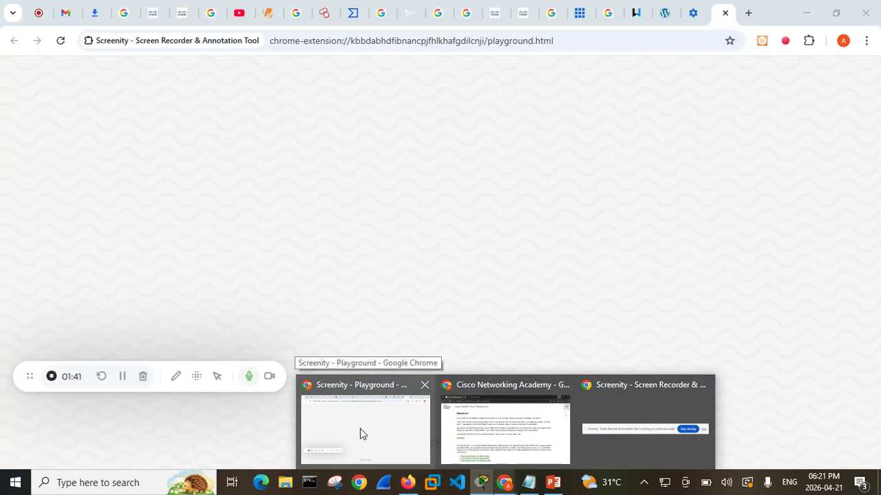
left_click(359, 433)
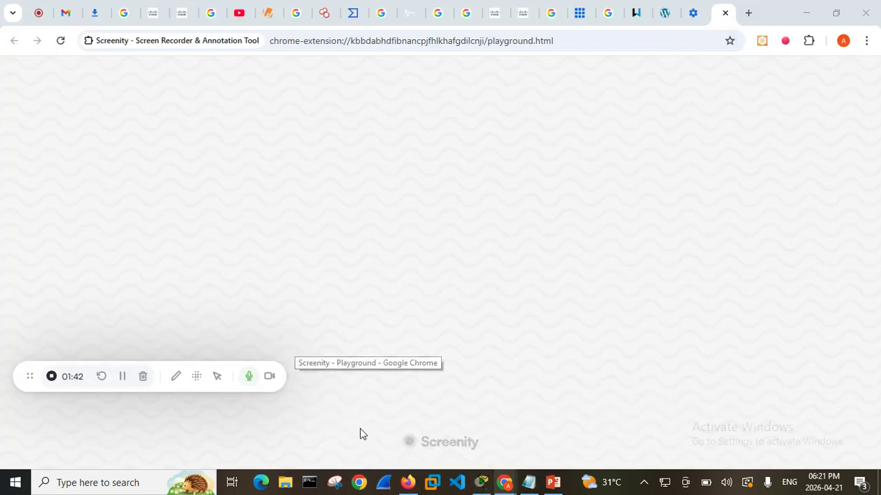
left_click(268, 14)
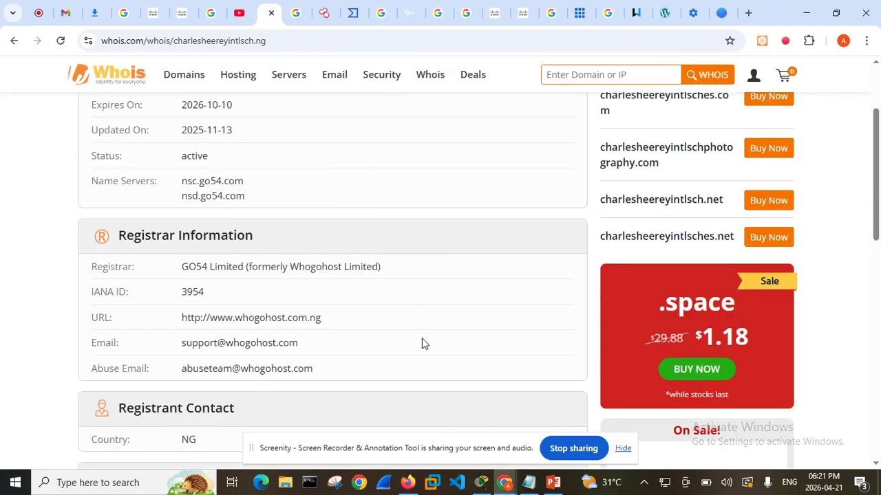
scroll(421, 340, "up", 2)
scroll(419, 339, "down", 3)
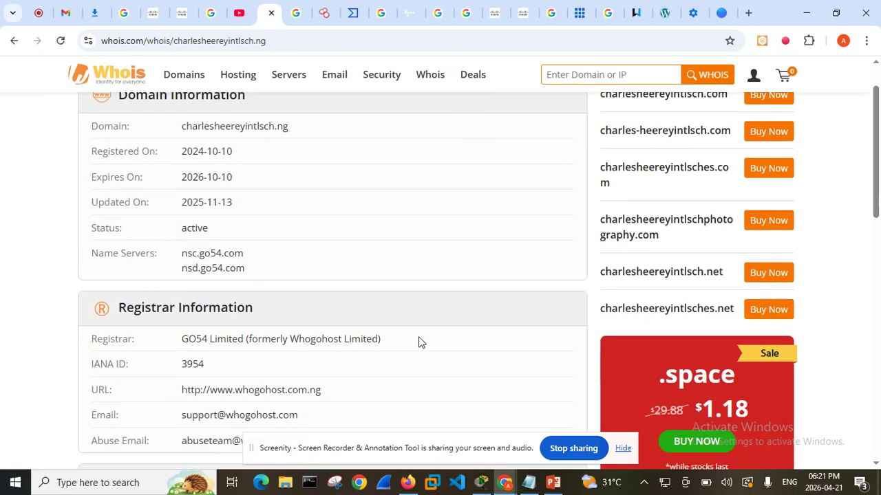
scroll(419, 337, "up", 3)
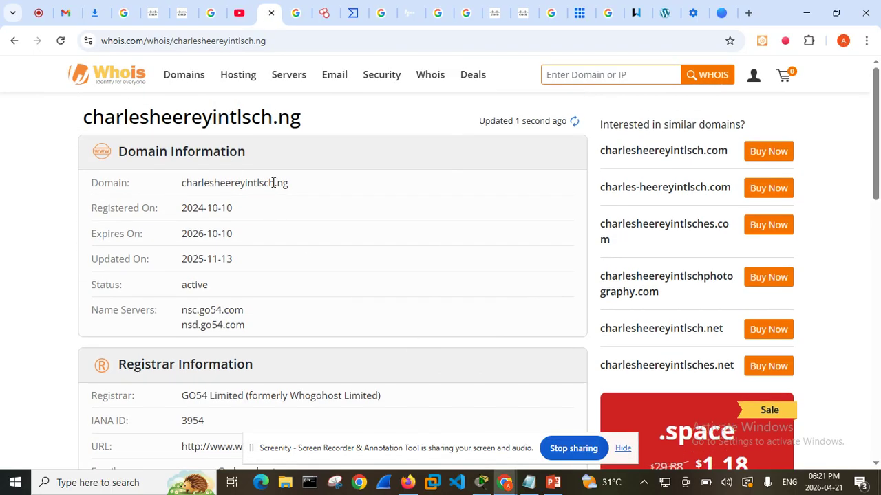
mouse_move(227, 84)
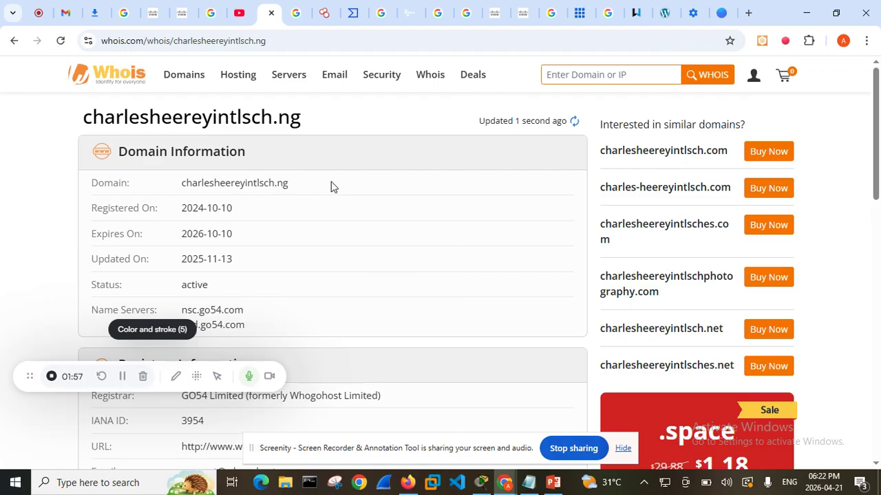
scroll(339, 204, "down", 2)
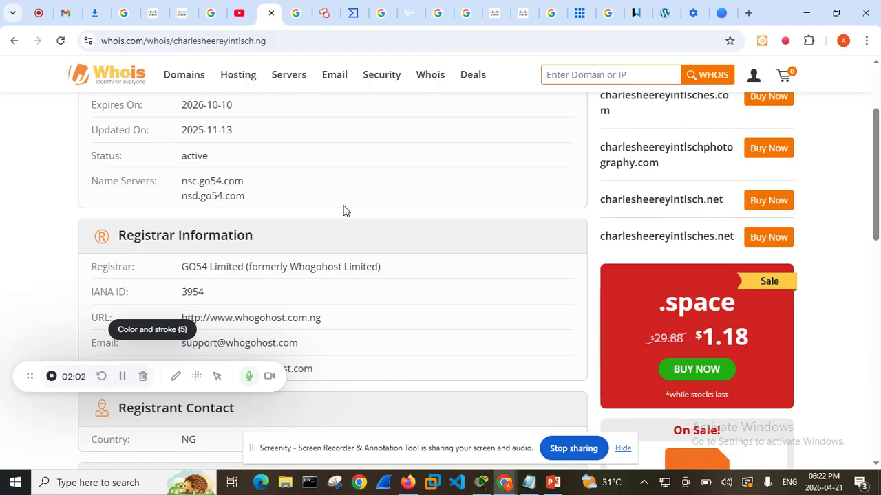
mouse_move(418, 101)
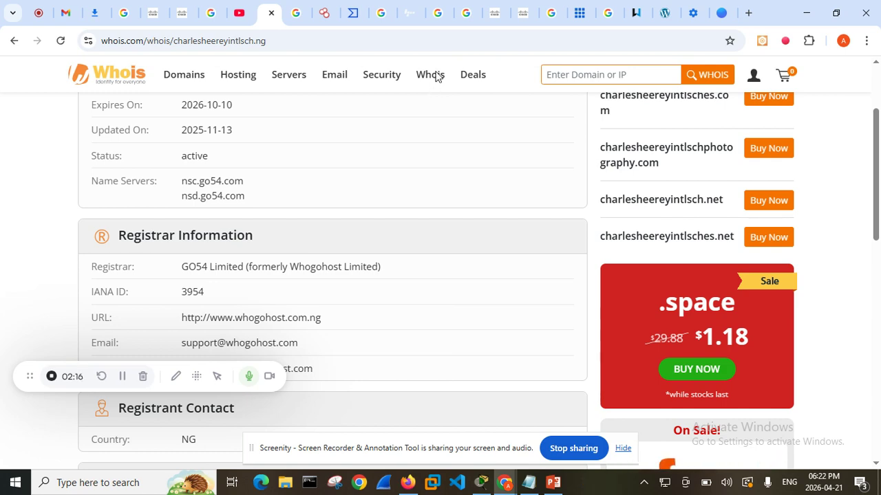
Open the Whois home page and look through its domain services and hosting offers
left_click(117, 80)
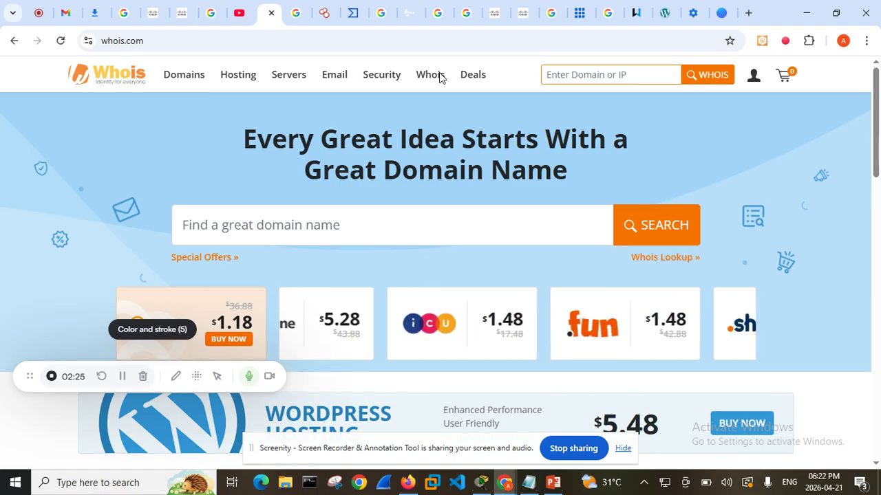
mouse_move(358, 72)
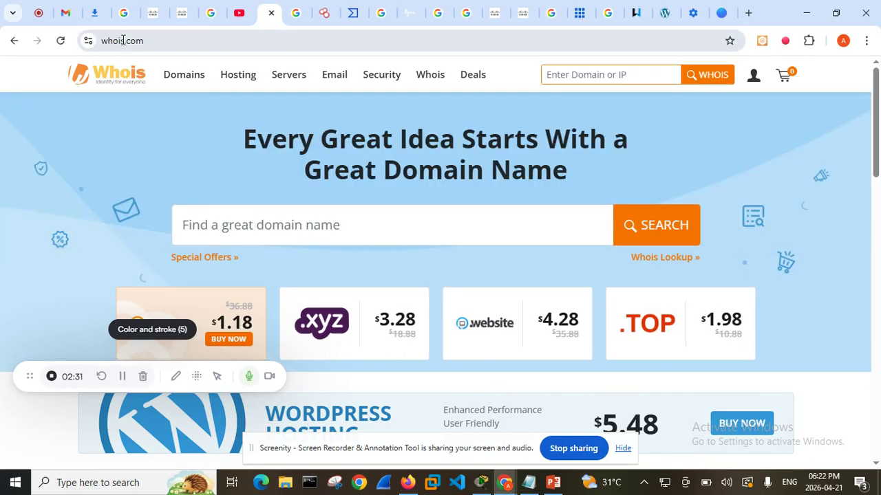
mouse_move(192, 75)
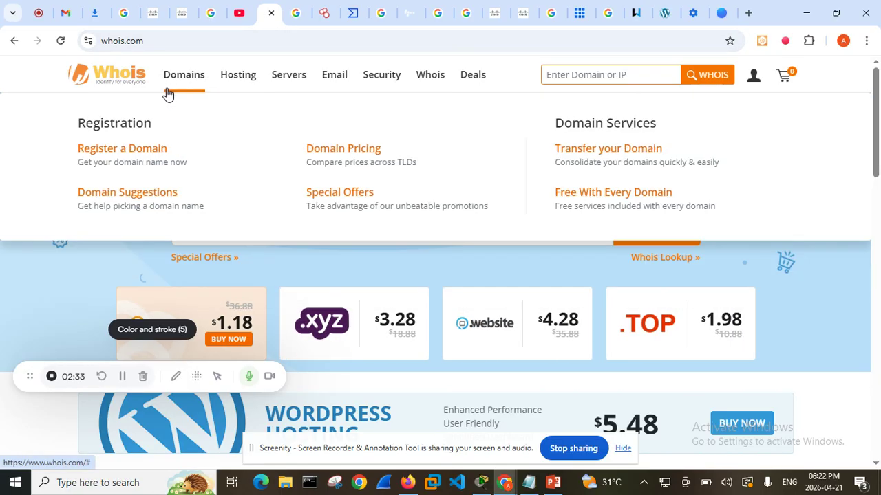
mouse_move(373, 92)
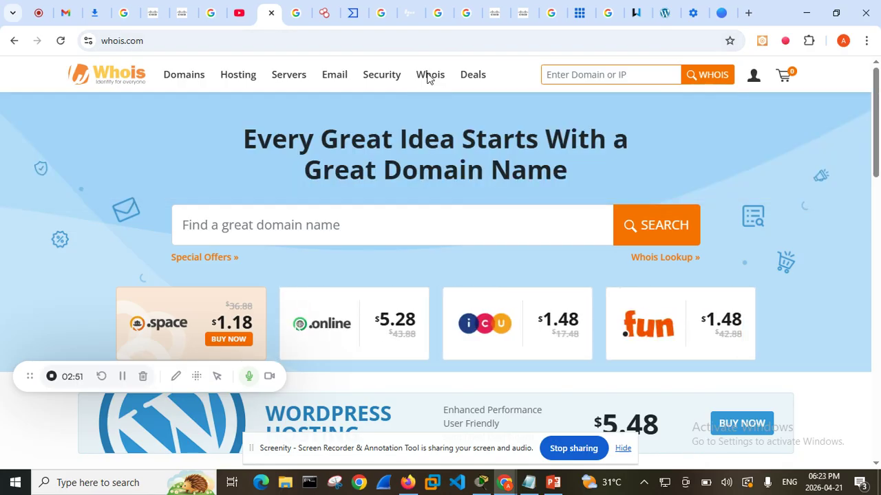
scroll(426, 77, "down", 4)
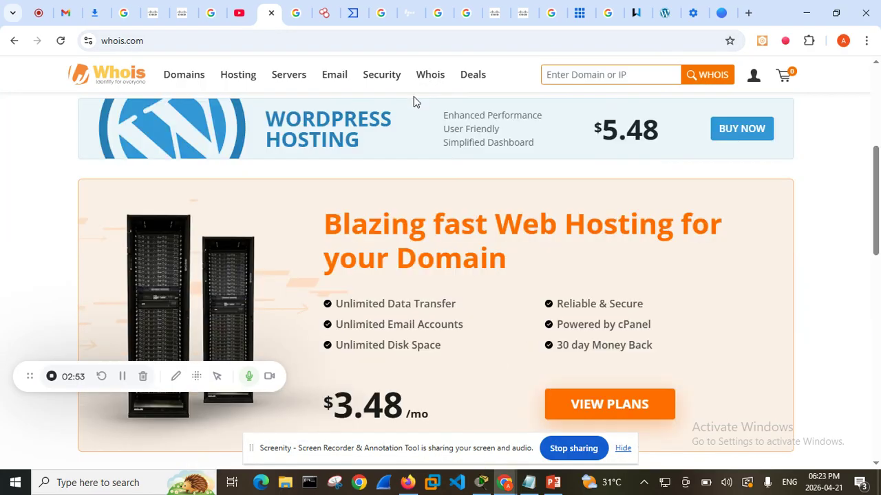
scroll(413, 97, "up", 4)
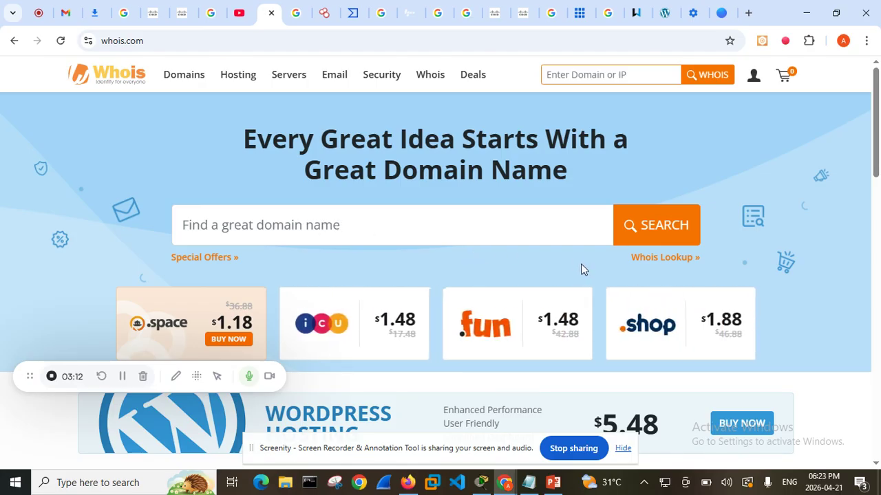
scroll(560, 275, "down", 3)
scroll(501, 278, "up", 3)
mouse_move(396, 82)
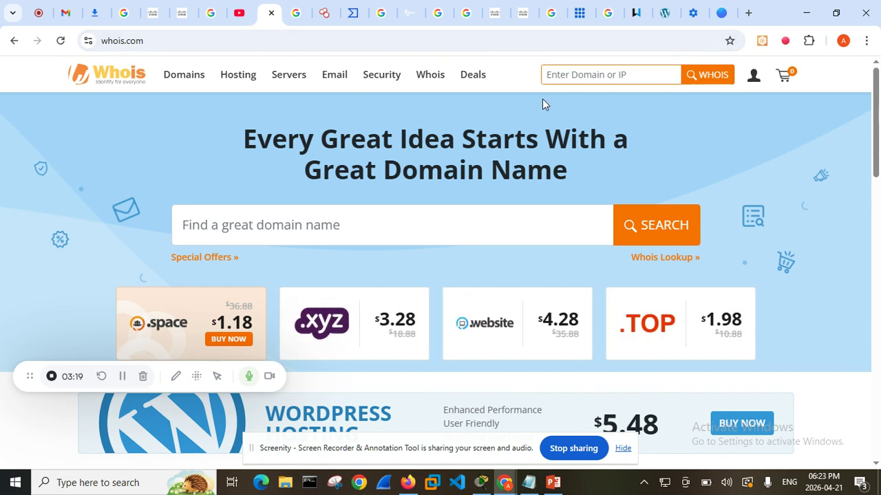
left_click(60, 40)
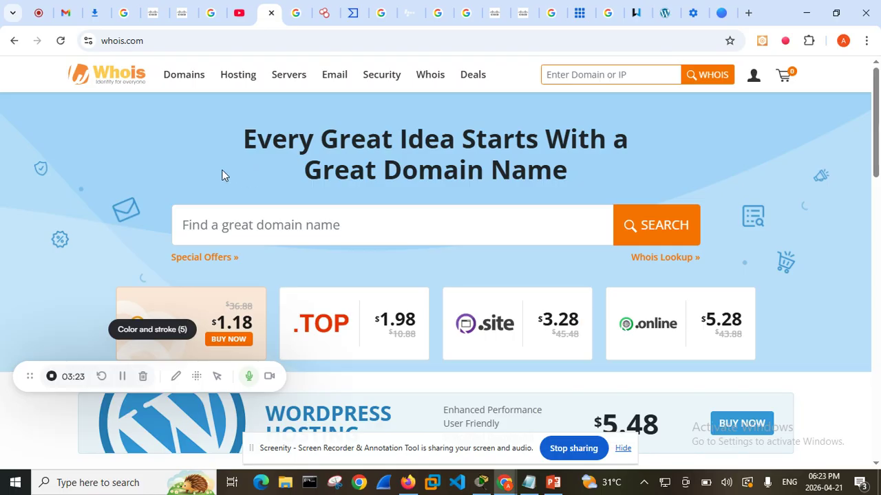
left_click(61, 42)
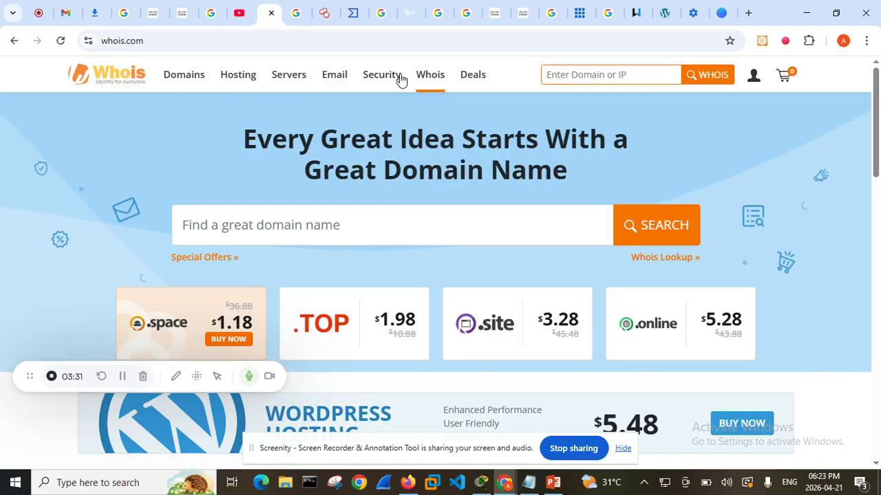
Go to the Google results for "shudan" and examine the Shodan Search Engine entry
left_click(289, 19)
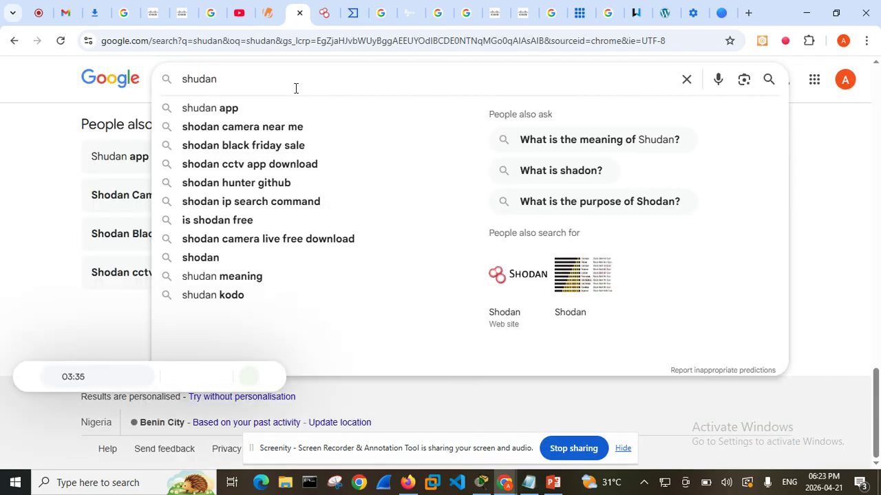
left_click(23, 190)
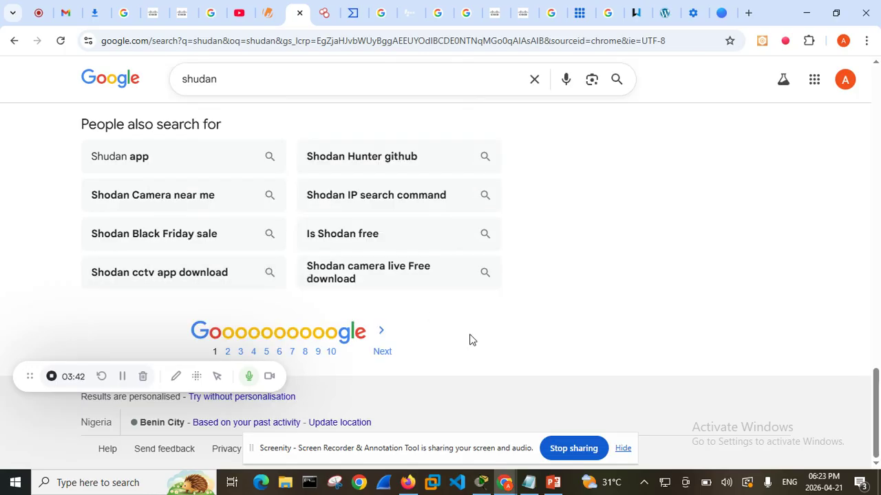
scroll(470, 340, "up", 10)
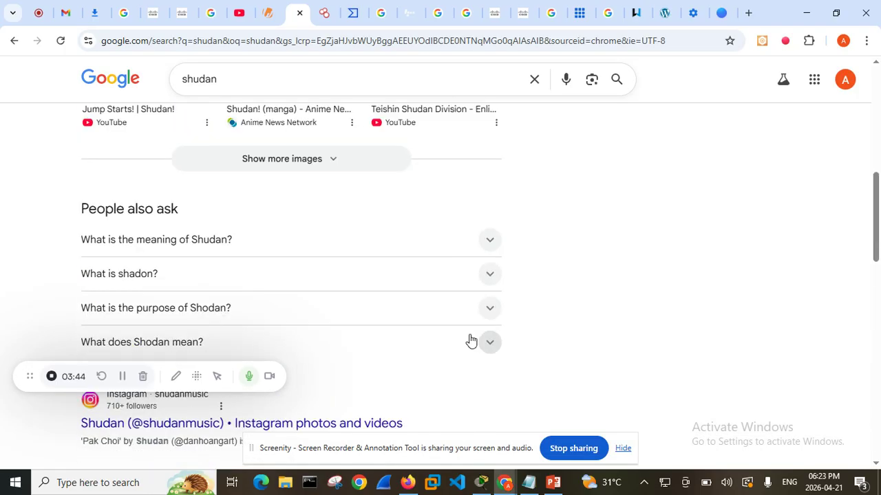
scroll(470, 340, "up", 5)
scroll(470, 340, "up", 2)
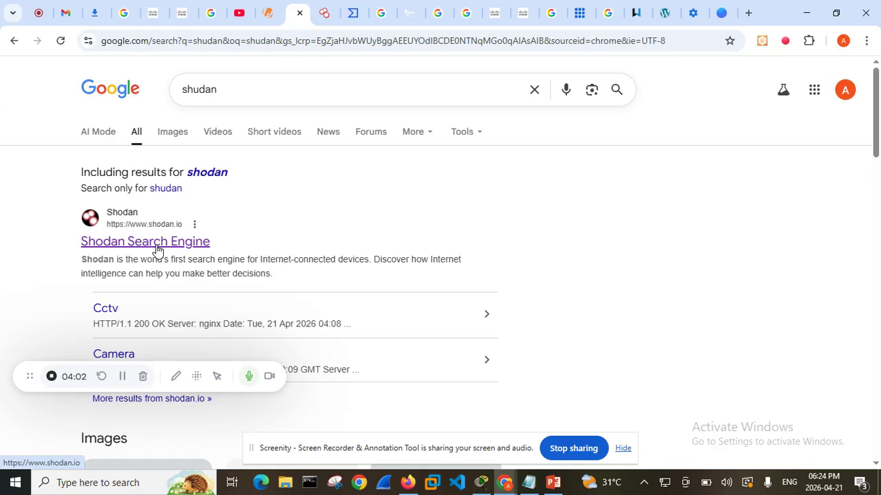
scroll(225, 248, "down", 1)
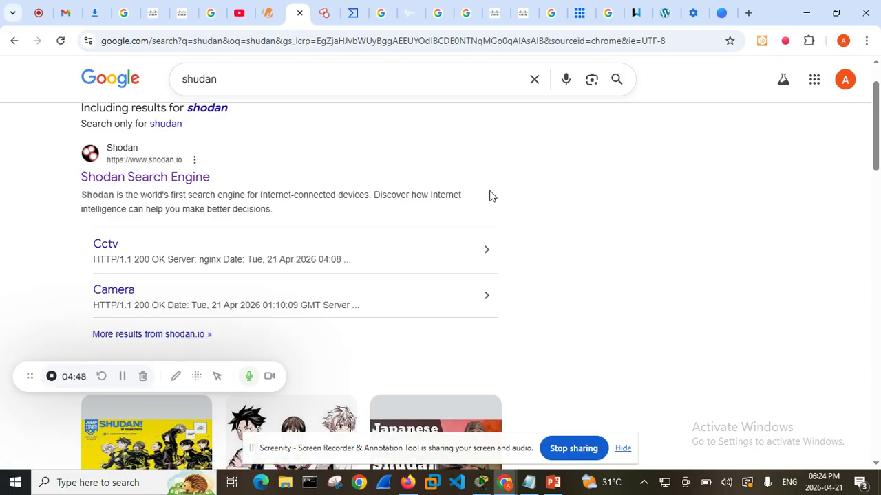
Go to the Shodan home page and read its introduction and the Explore the Platform section
left_click(325, 12)
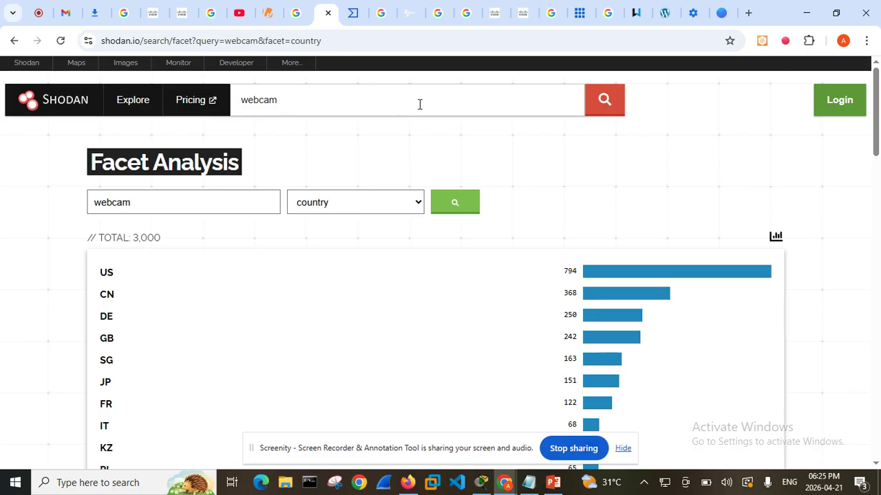
left_click(55, 107)
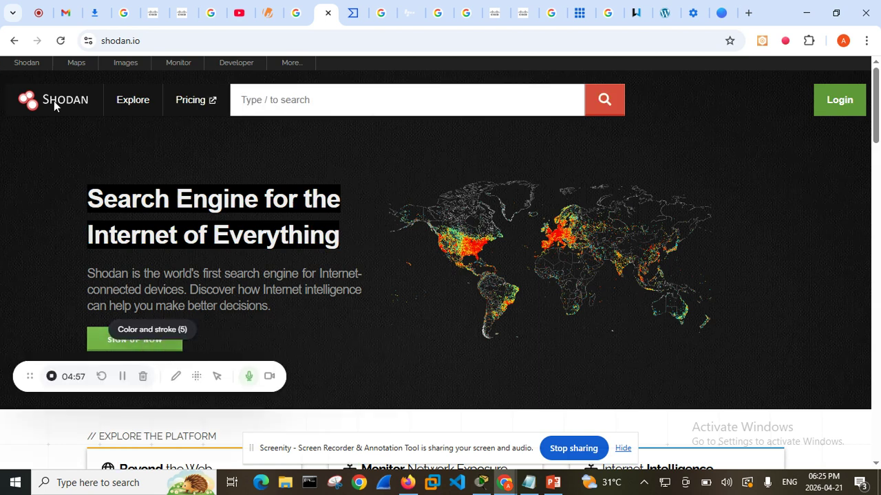
left_click_drag(88, 203, 347, 246)
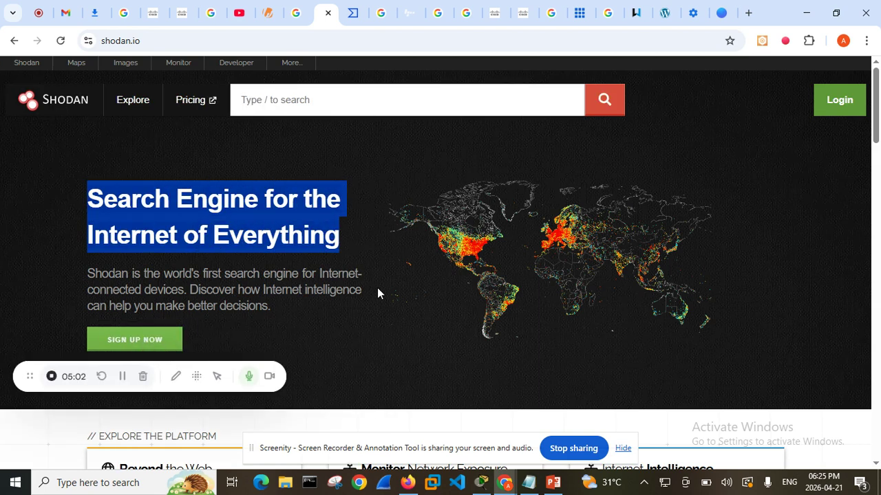
scroll(351, 258, "down", 1)
scroll(344, 248, "down", 3)
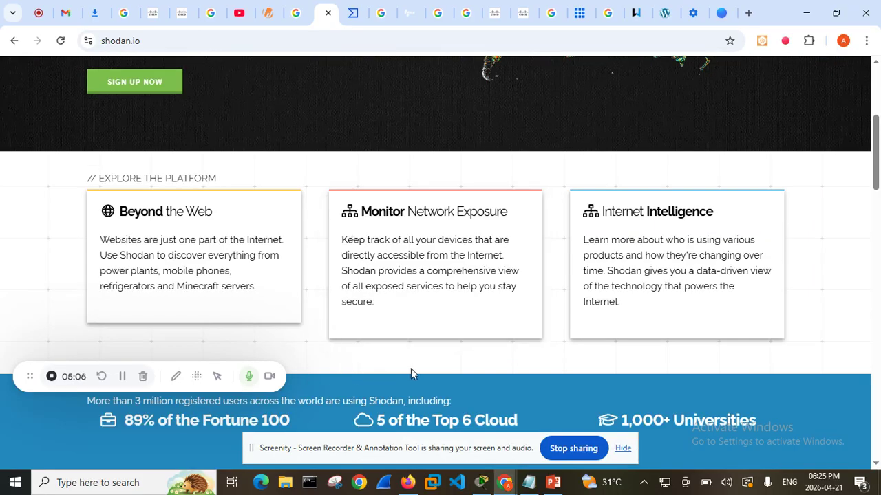
scroll(303, 328, "up", 4)
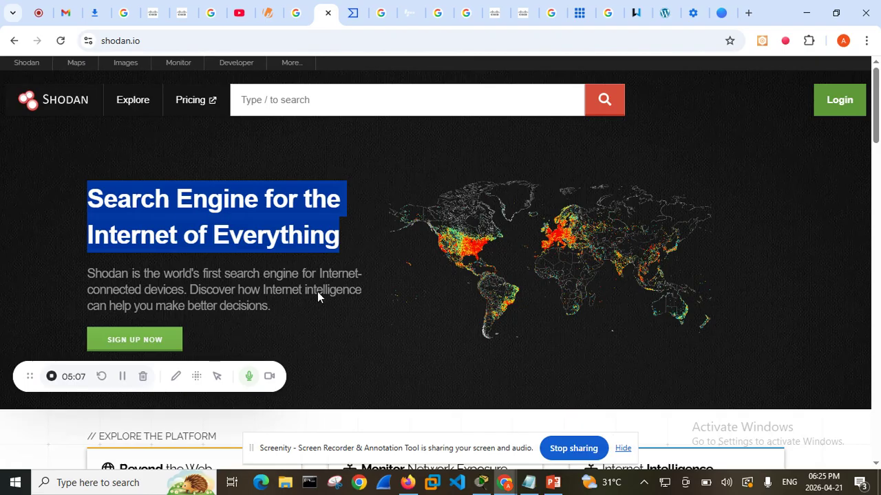
left_click(662, 155)
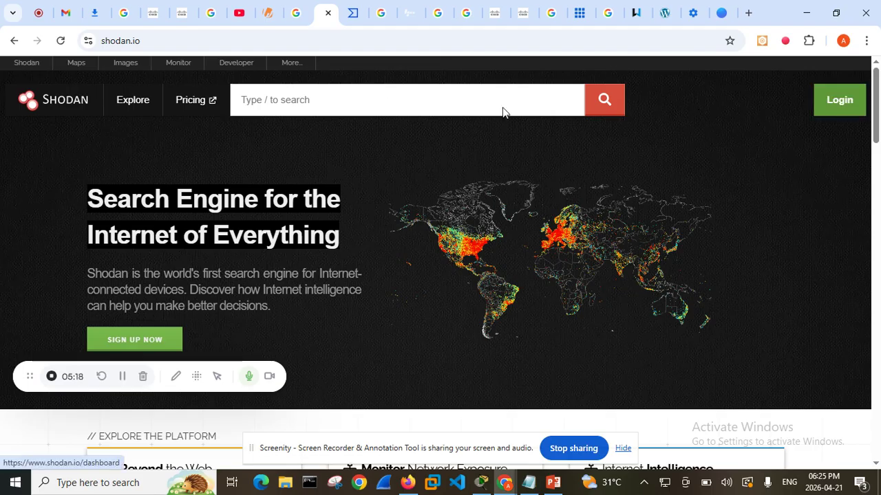
Search Shodan for "webcam"
left_click(301, 107)
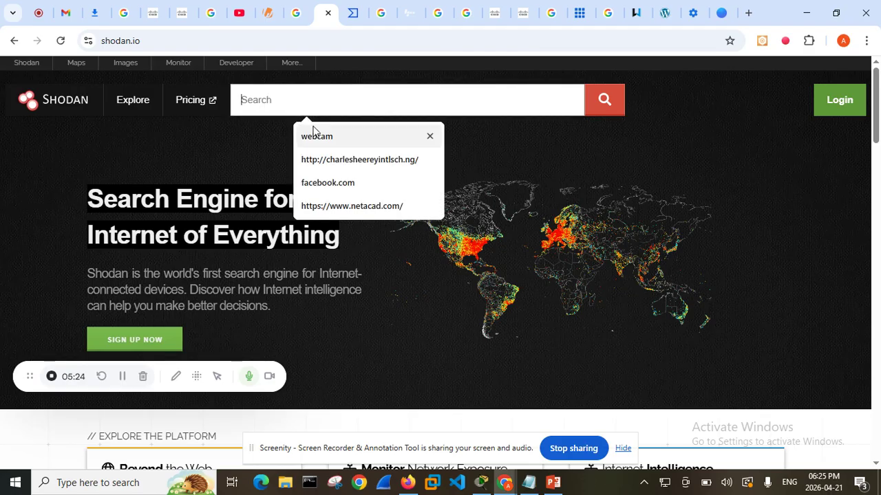
left_click(320, 138)
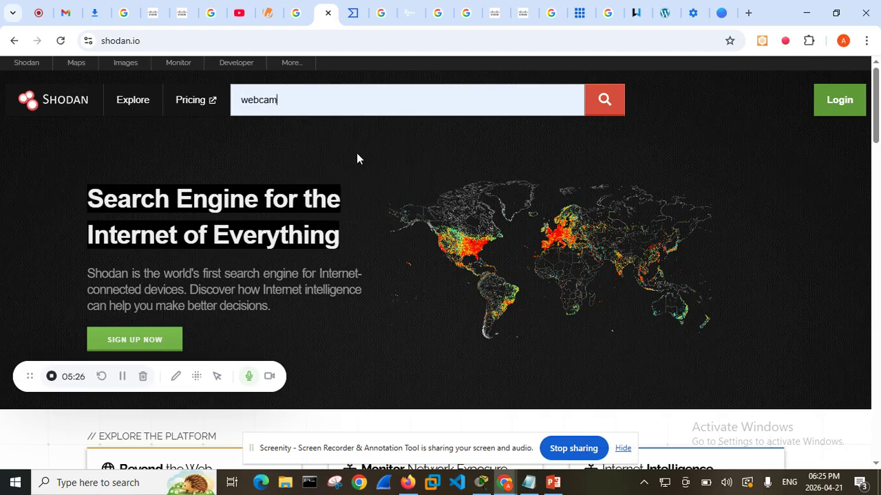
left_click(606, 112)
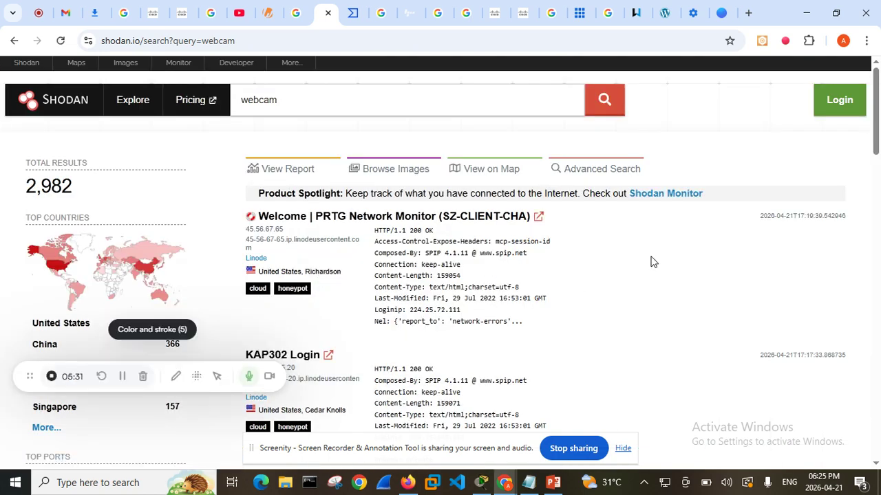
Browse the webcam search results, examining the listed hosts' IP addresses, locations and HTTP response banners
scroll(640, 268, "down", 10)
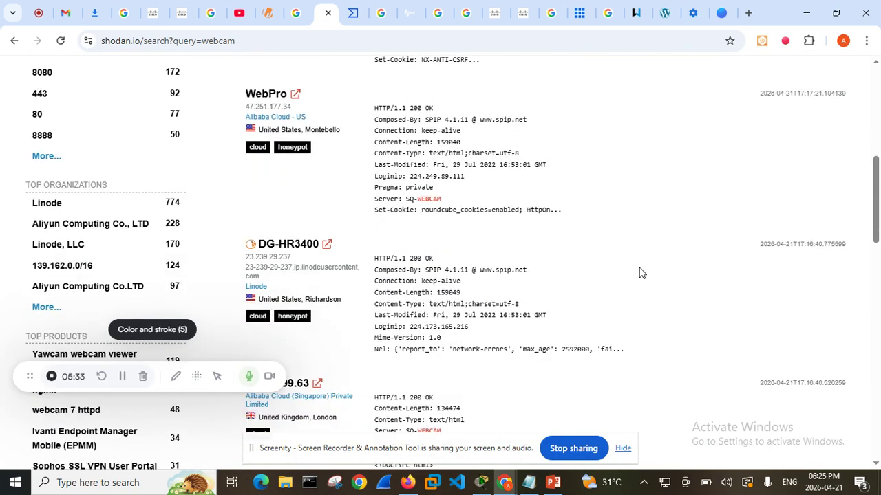
scroll(639, 273, "down", 4)
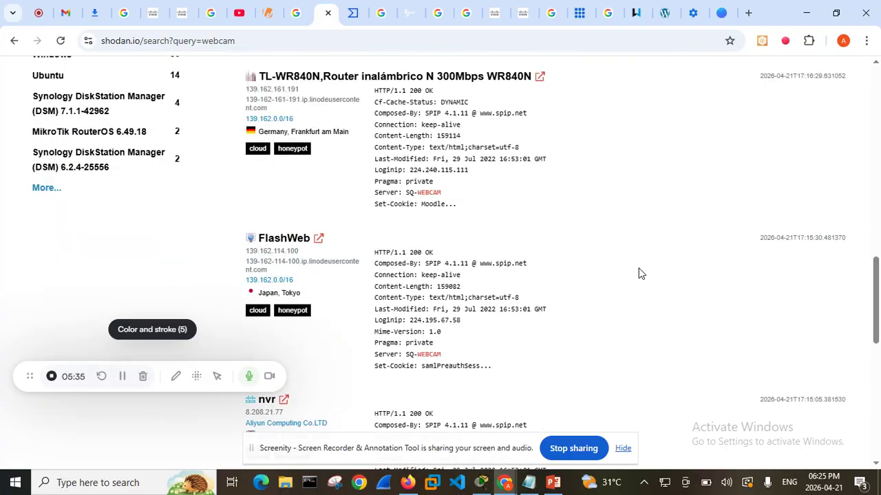
scroll(636, 273, "down", 5)
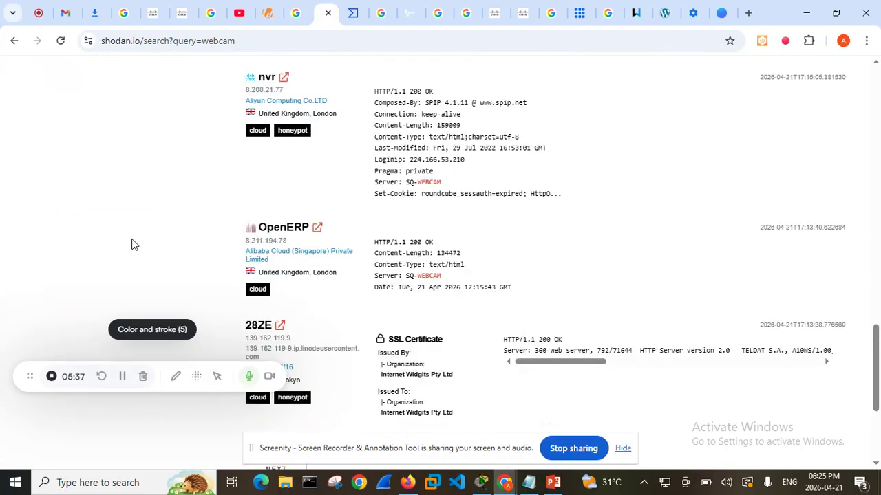
scroll(132, 244, "up", 6)
scroll(132, 243, "up", 12)
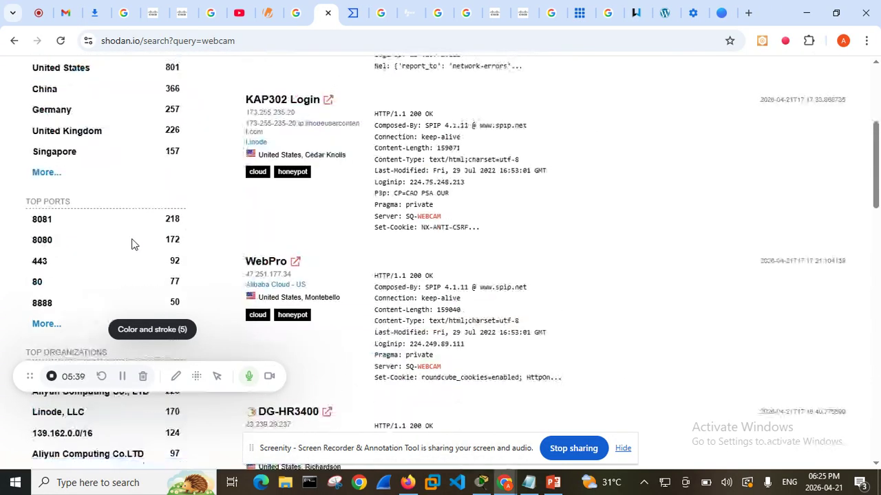
scroll(131, 238, "down", 5)
scroll(126, 241, "up", 3)
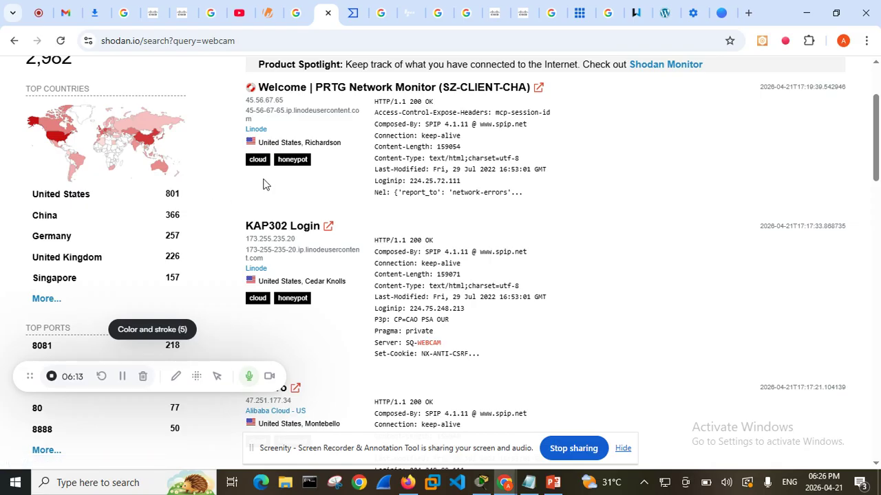
scroll(251, 194, "down", 2)
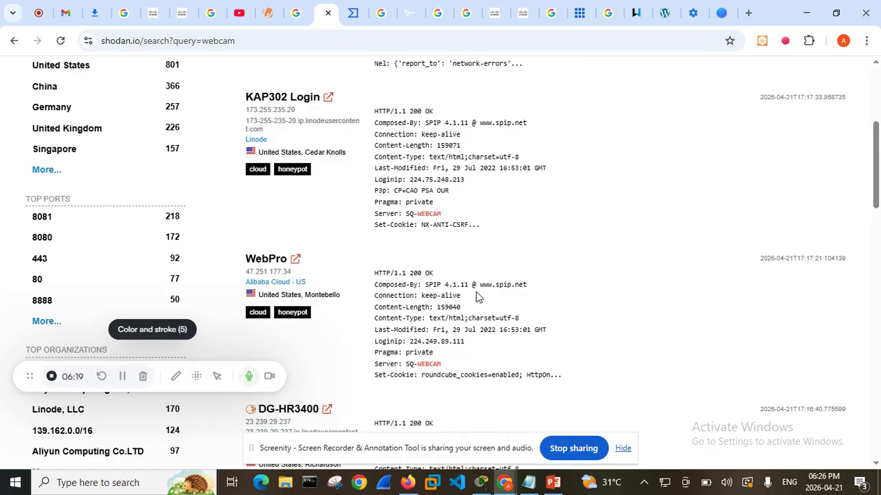
scroll(448, 298, "down", 3)
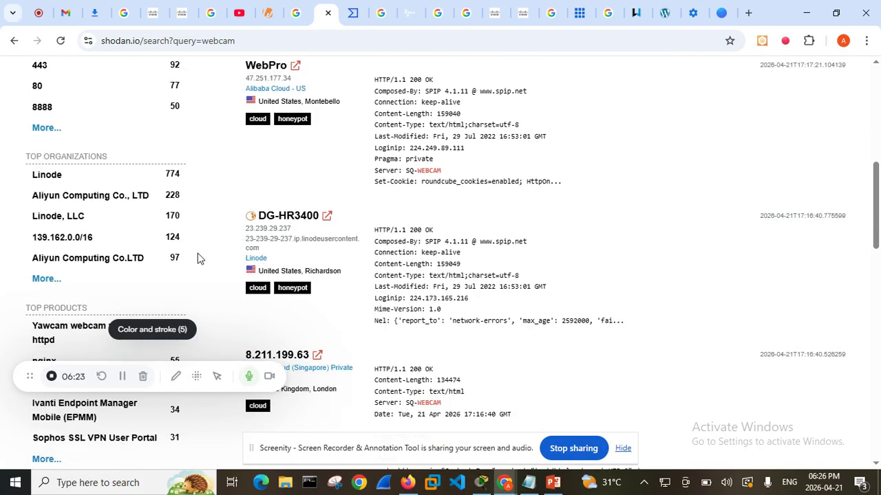
scroll(197, 258, "down", 3)
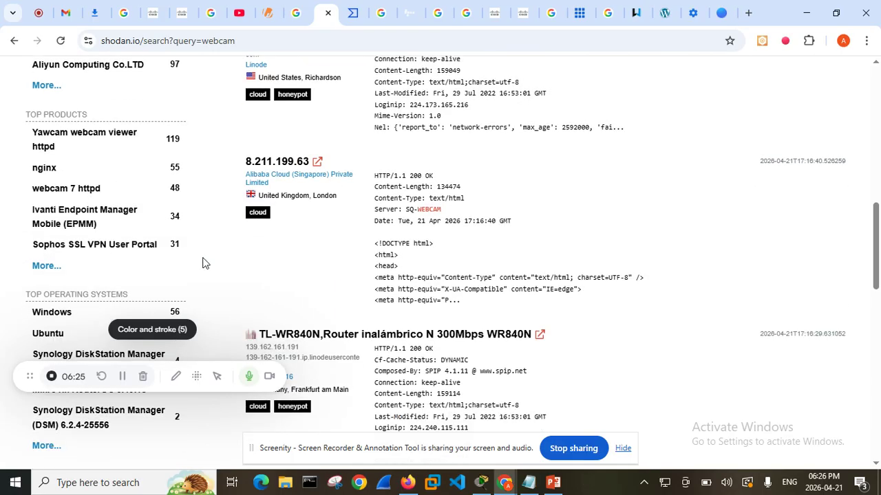
scroll(619, 357, "up", 10)
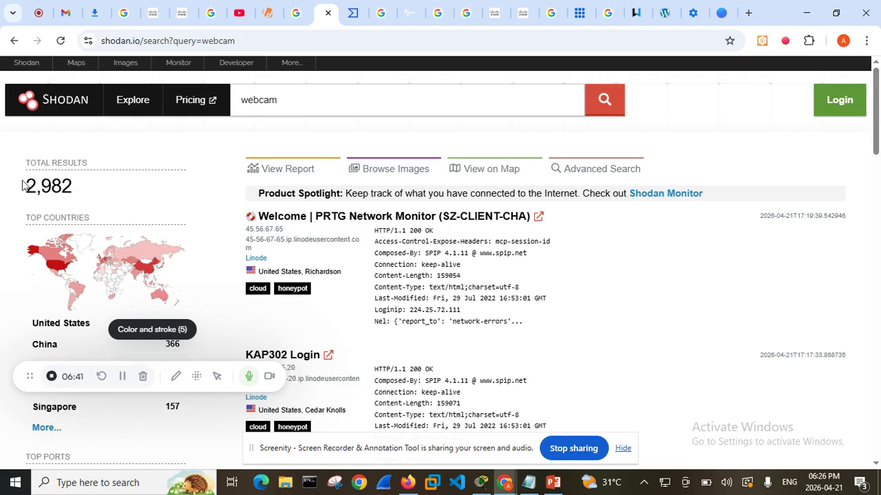
Highlight the total results figure and review the top countries, ports, organizations, products and operating systems for the webcam search
left_click_drag(19, 185, 77, 201)
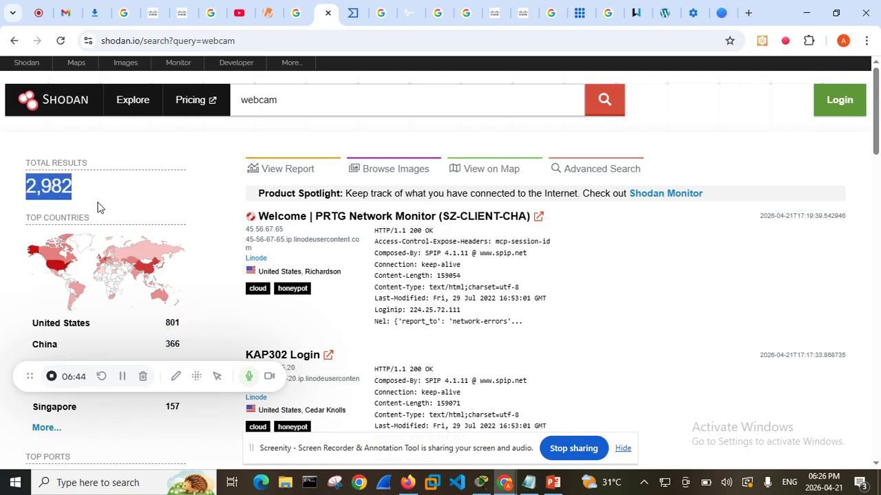
scroll(183, 265, "down", 3)
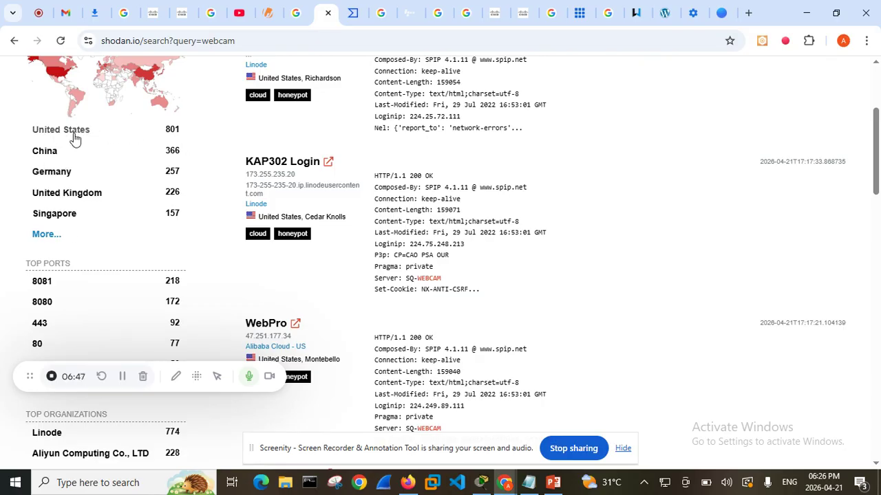
scroll(128, 284, "down", 1)
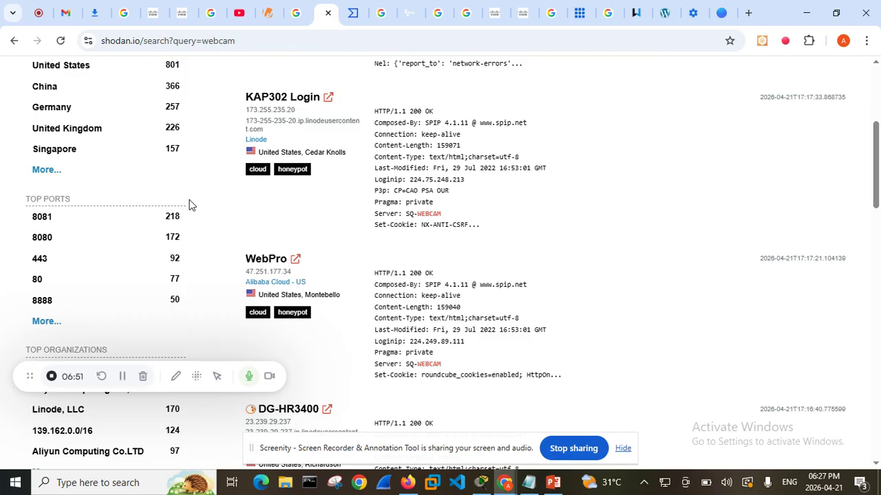
scroll(147, 266, "down", 2)
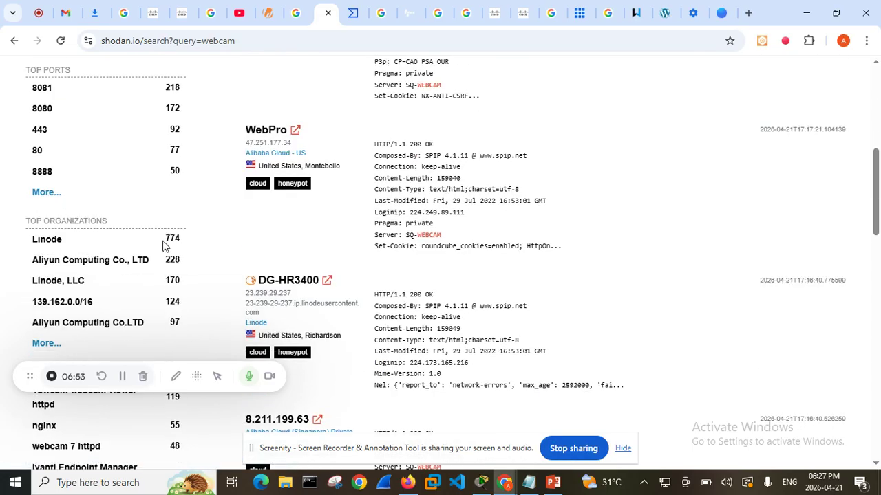
scroll(153, 279, "down", 4)
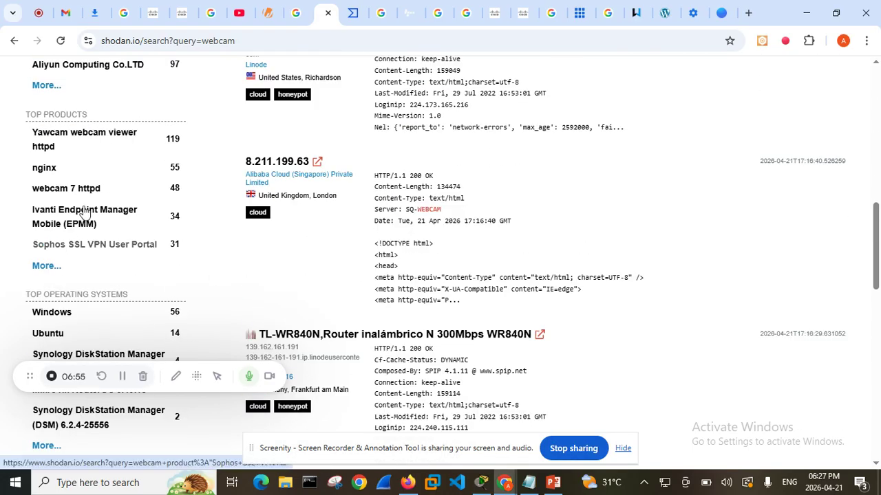
scroll(87, 172, "down", 2)
scroll(87, 172, "down", 2)
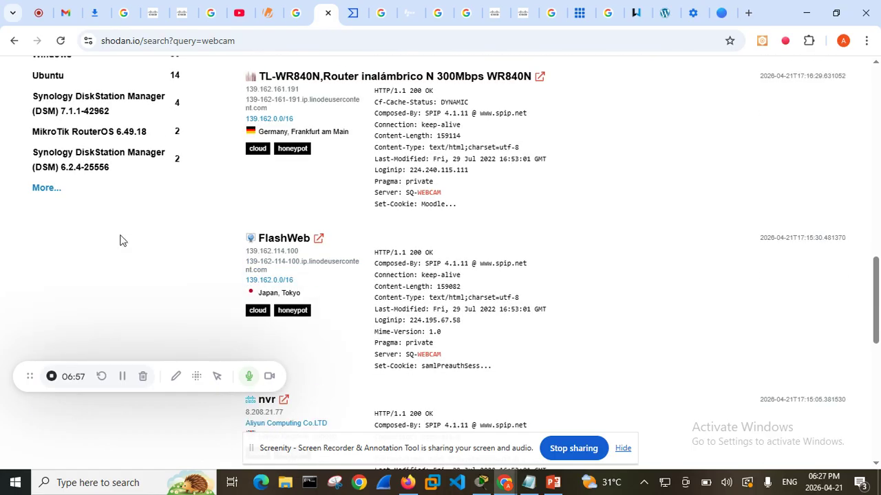
scroll(440, 308, "up", 12)
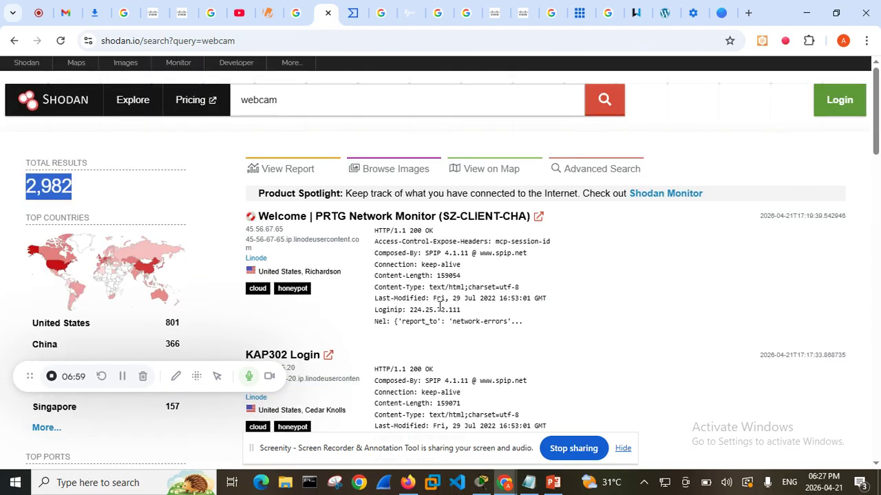
left_click(341, 109)
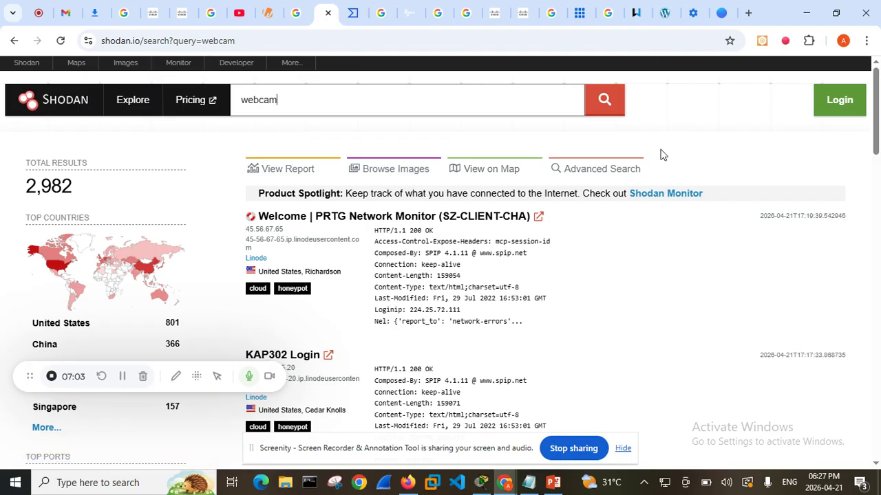
left_click(350, 15)
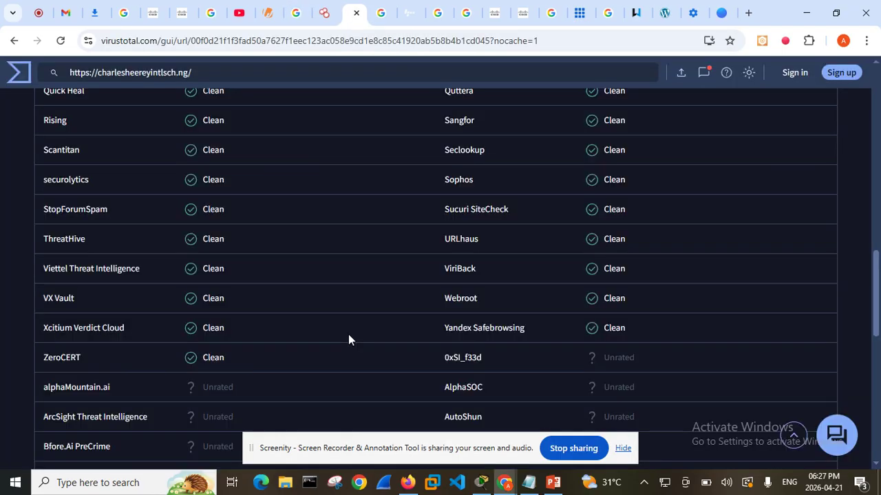
scroll(348, 334, "up", 15)
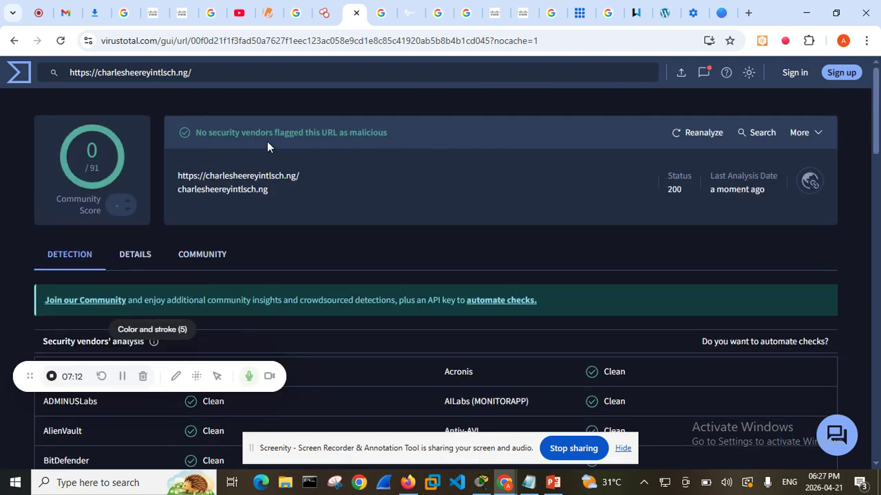
left_click_drag(206, 71, 71, 78)
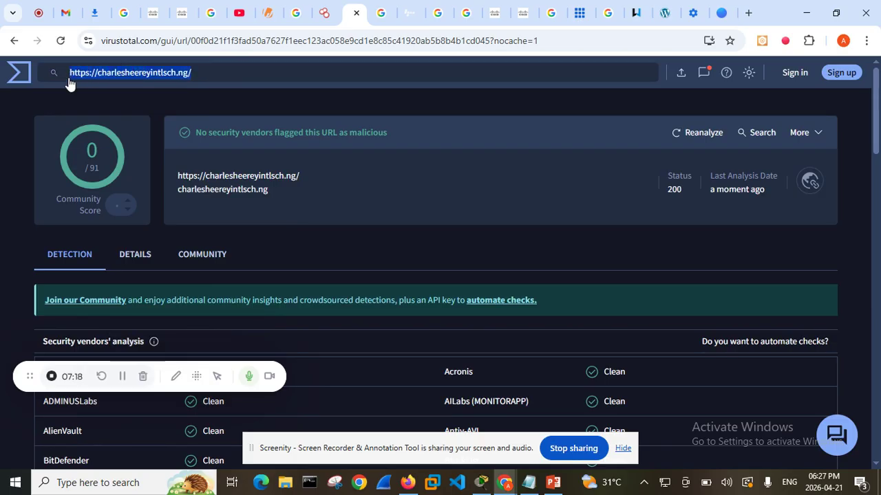
left_click(19, 78)
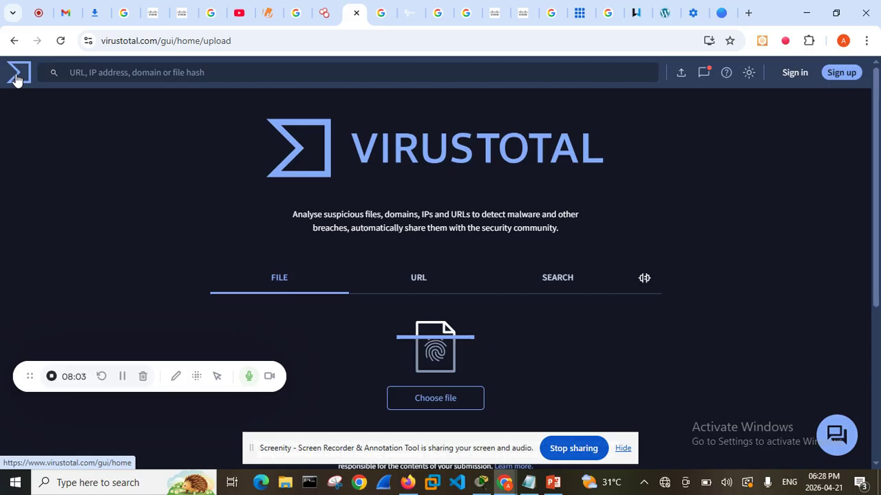
left_click(431, 291)
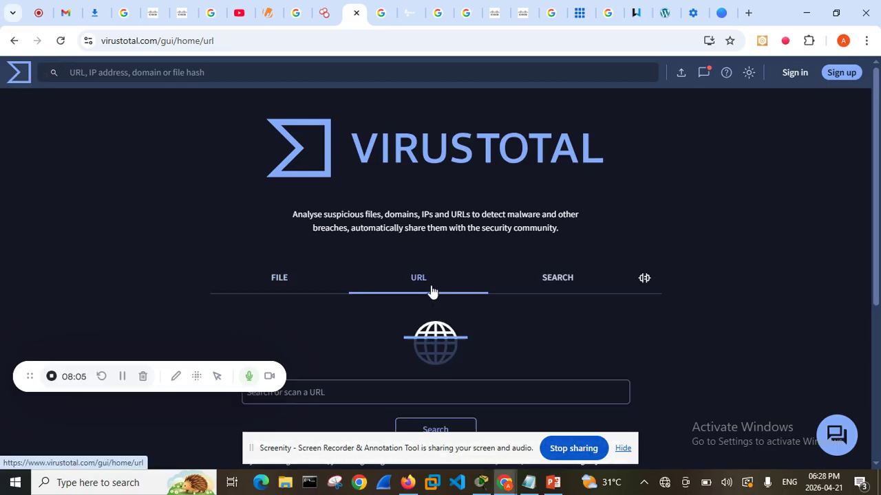
left_click(370, 396)
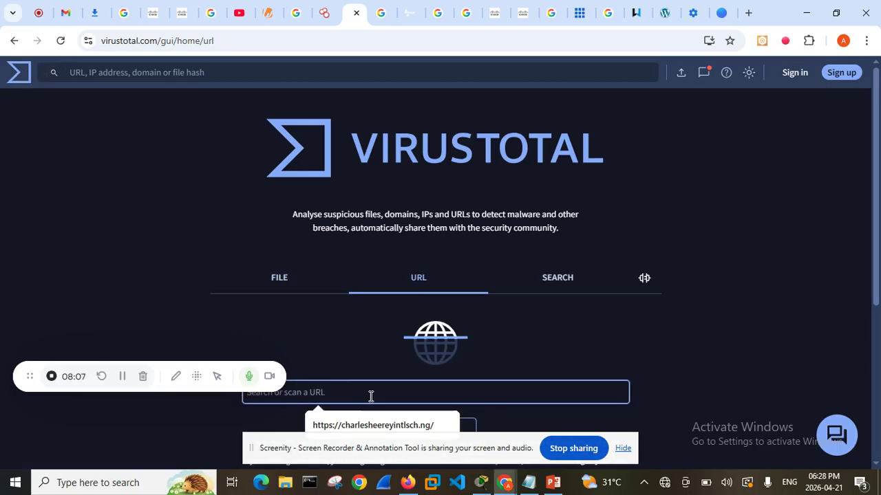
key("Down")
key("Return")
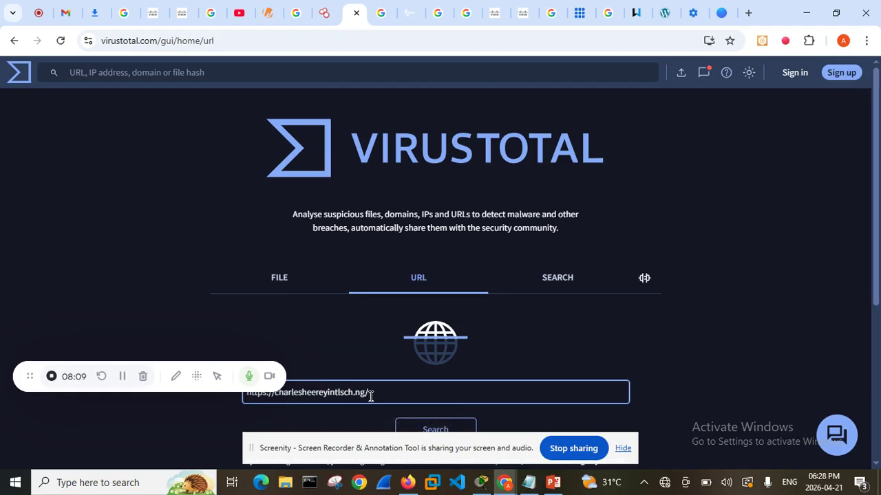
key("Return")
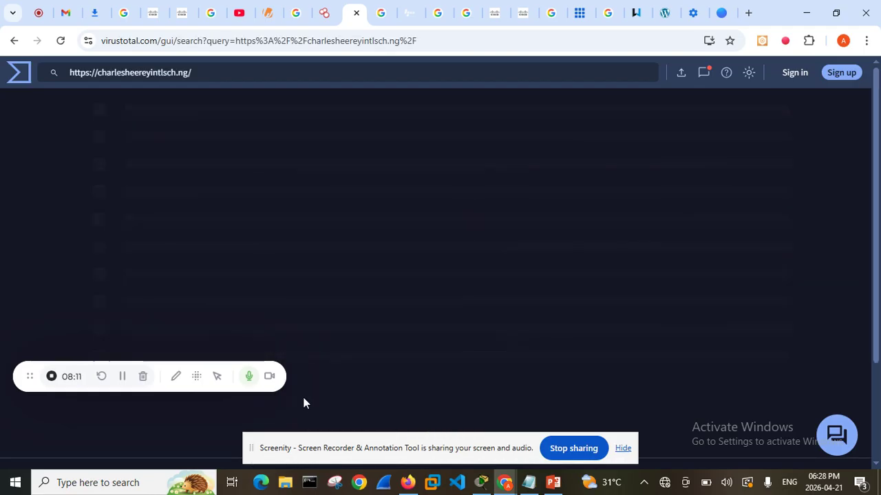
left_click_drag(31, 382, 11, 440)
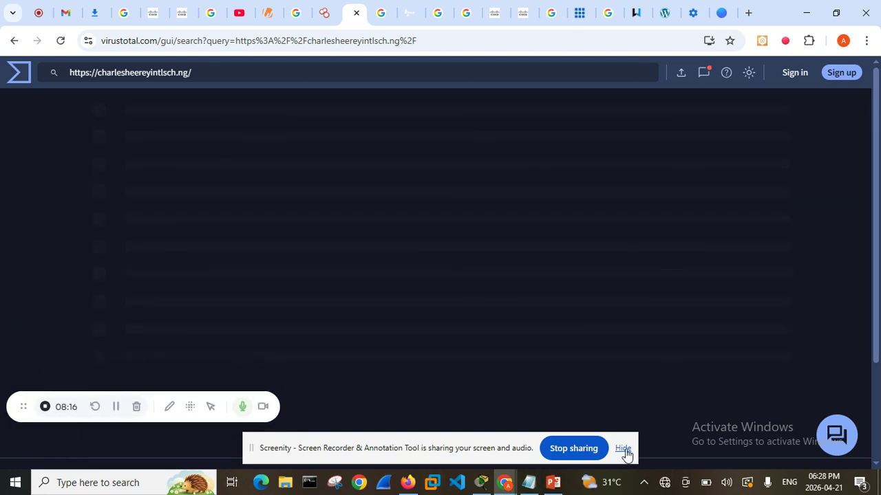
left_click(622, 449)
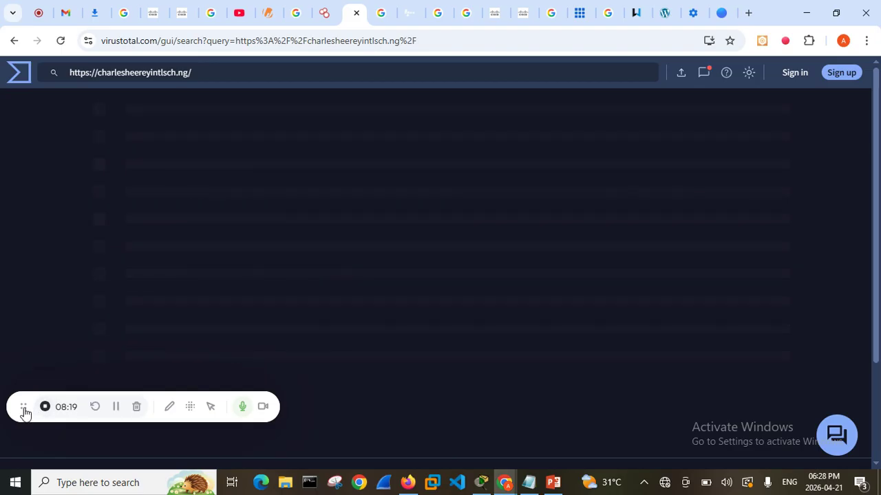
left_click_drag(25, 413, 24, 437)
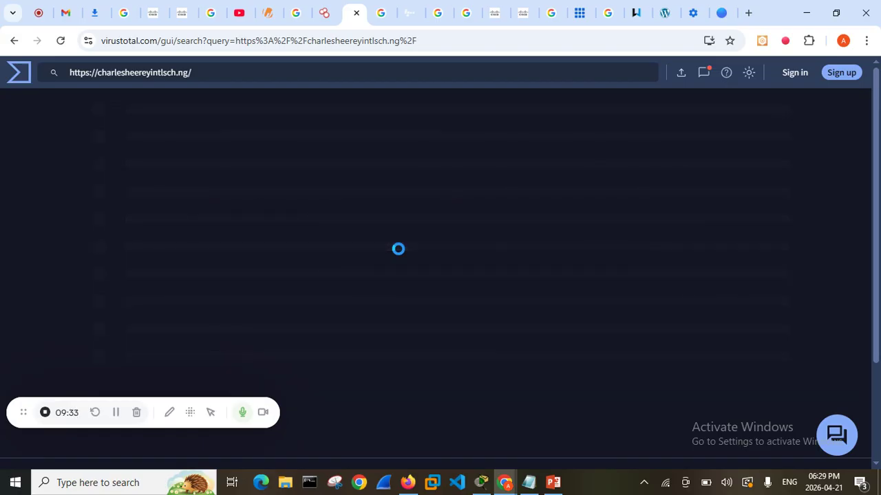
left_click(60, 44)
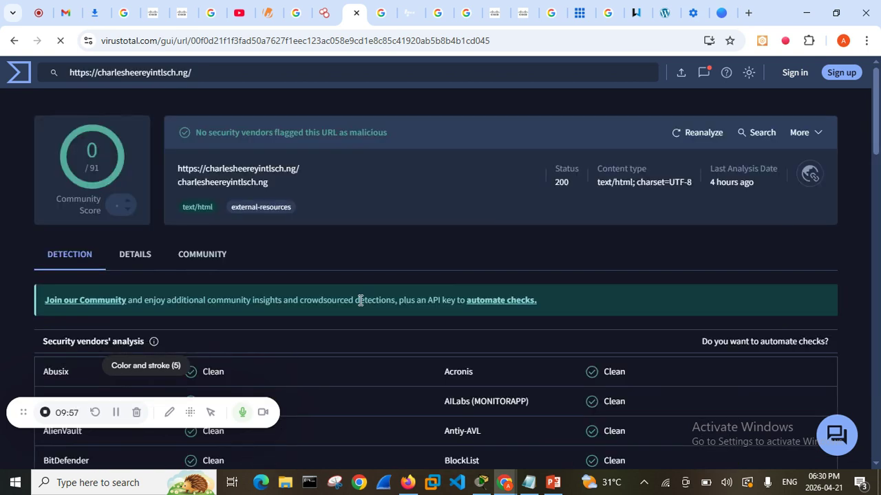
Look over the URL report and highlight the security vendors' verdict line in its summary
scroll(242, 221, "down", 1)
scroll(243, 219, "up", 1)
left_click_drag(387, 133, 244, 134)
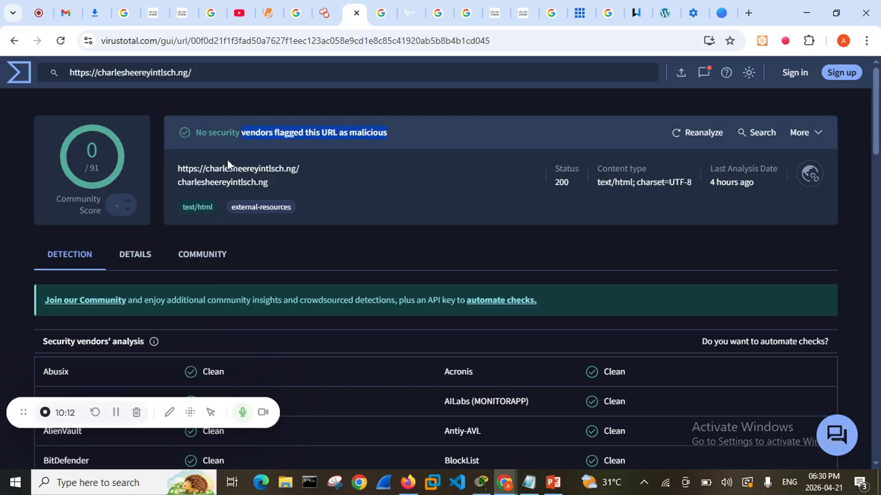
Examine the individual security vendors' verdicts for the URL, including the unrated ones, and return to the report summary
scroll(309, 186, "down", 4)
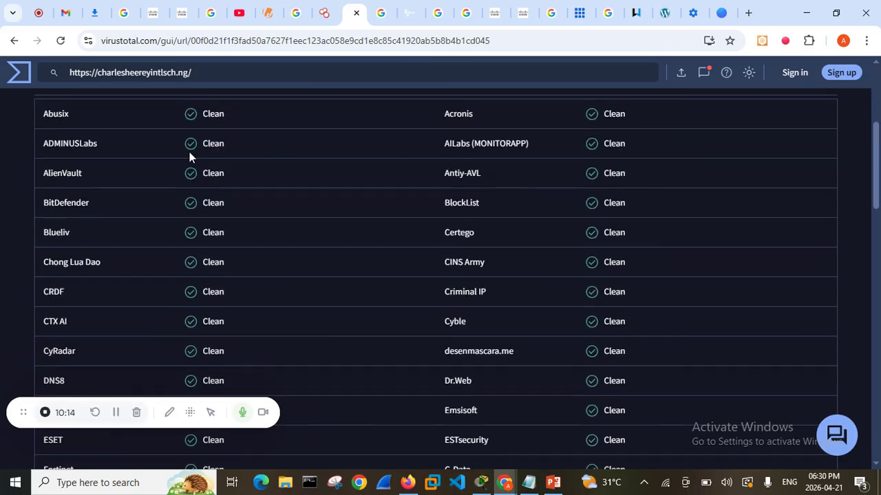
scroll(91, 136, "up", 2)
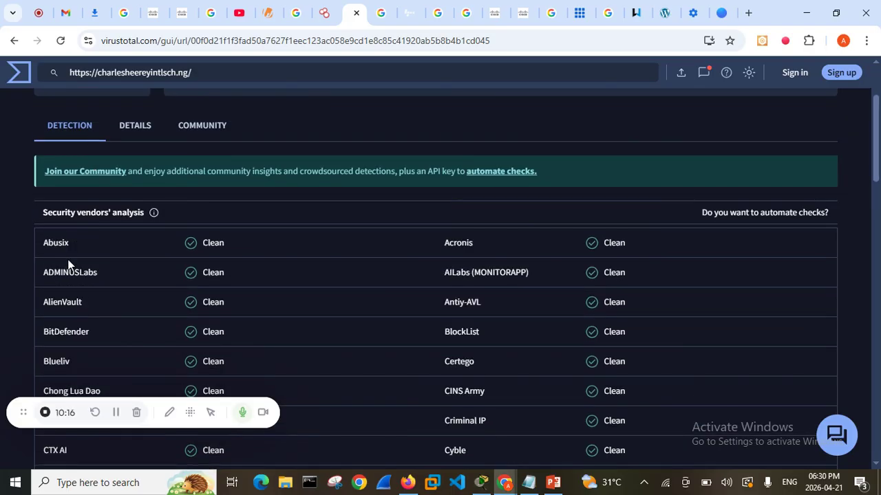
mouse_move(59, 250)
scroll(440, 303, "down", 2)
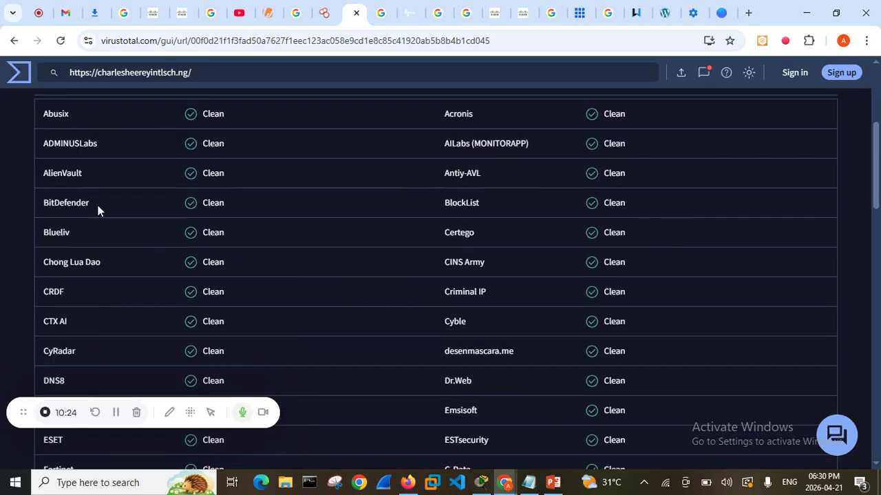
scroll(131, 282, "down", 15)
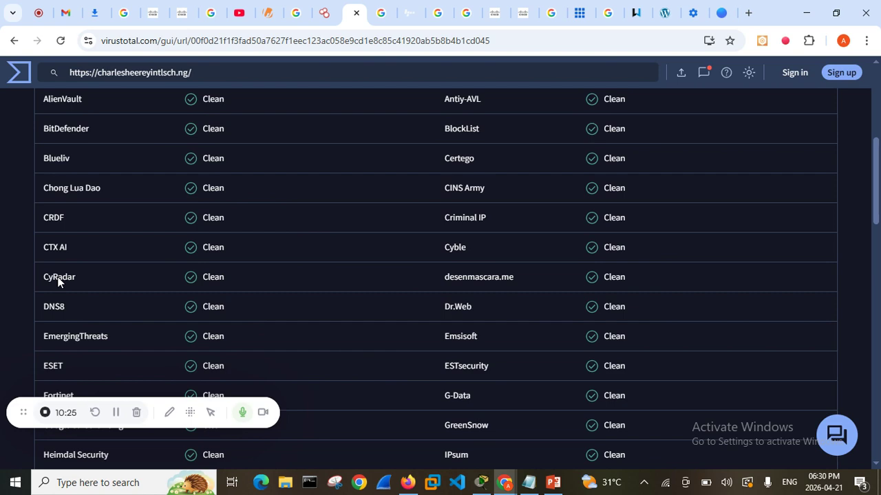
scroll(138, 283, "up", 4)
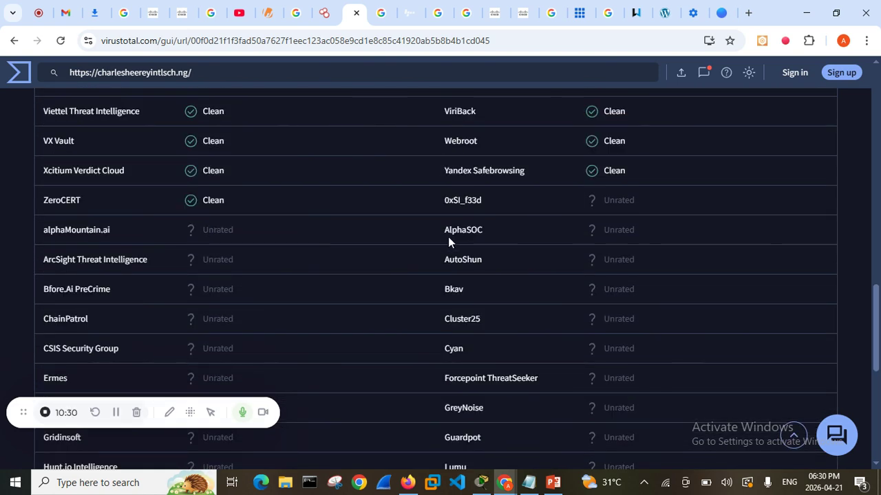
scroll(436, 240, "up", 12)
scroll(434, 237, "up", 4)
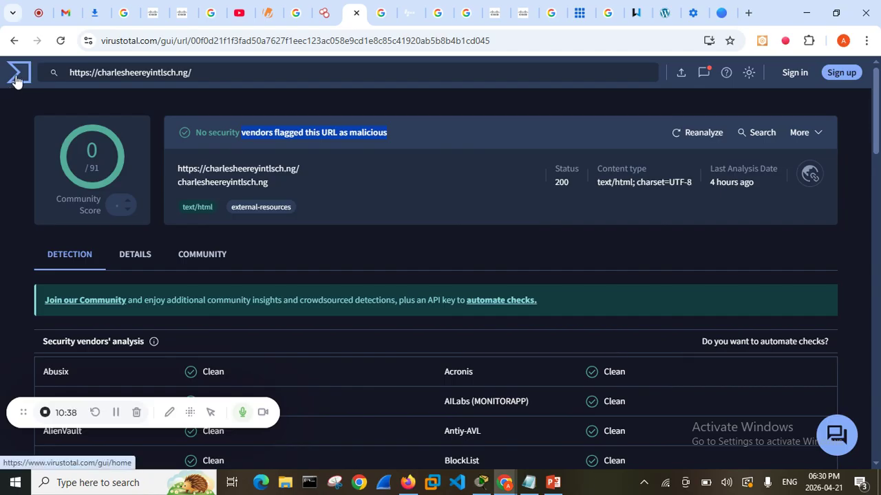
scroll(376, 399, "down", 3)
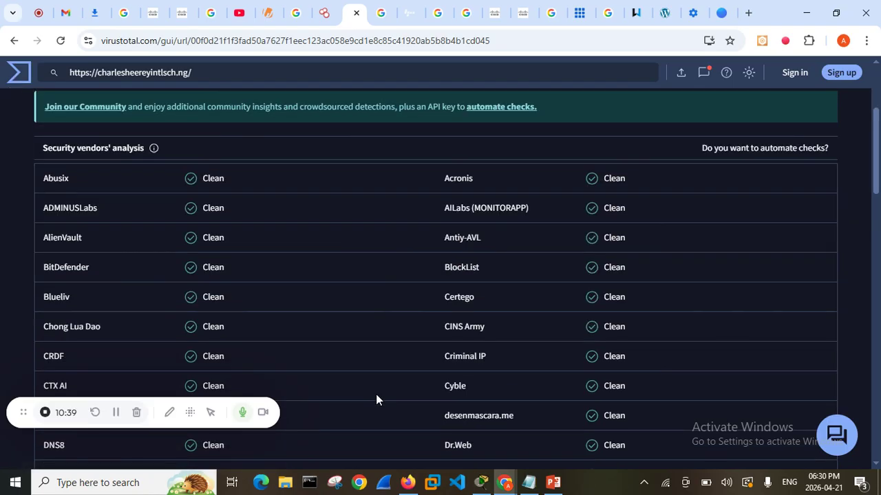
scroll(376, 395, "up", 3)
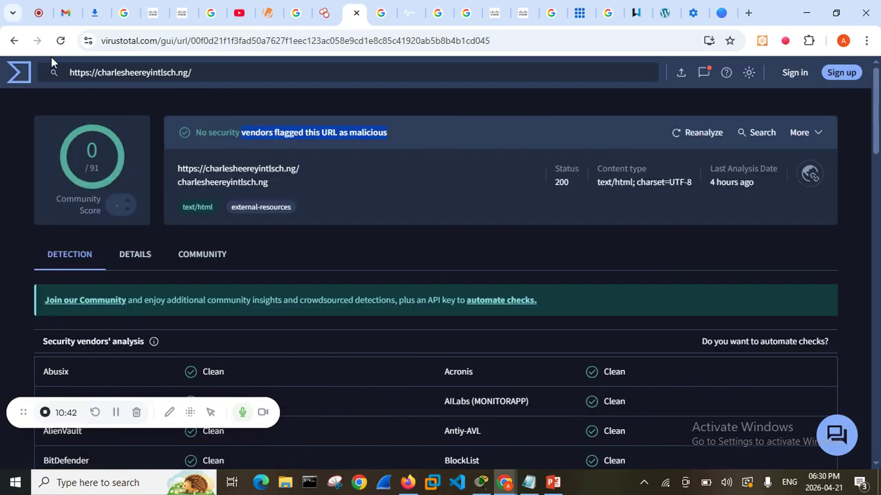
Return to the VirusTotal home page and upload a file from the Galaxy A02 phone's Documents folder for scanning
left_click(29, 85)
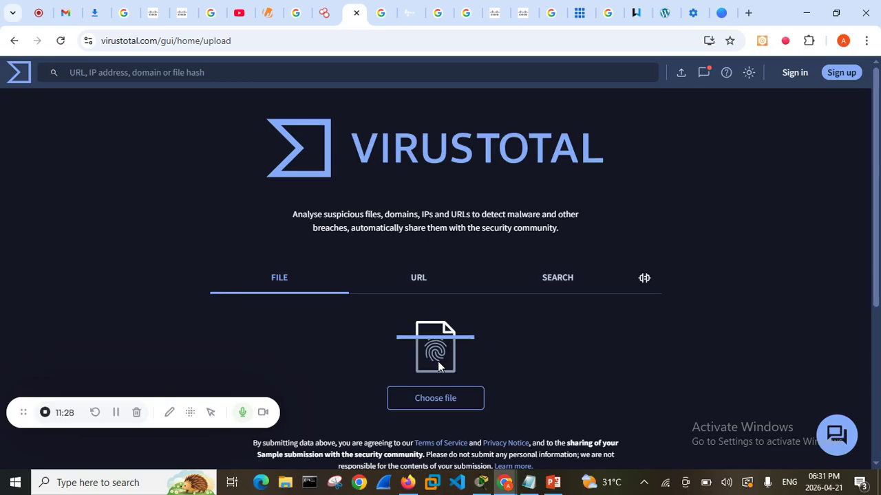
left_click(445, 405)
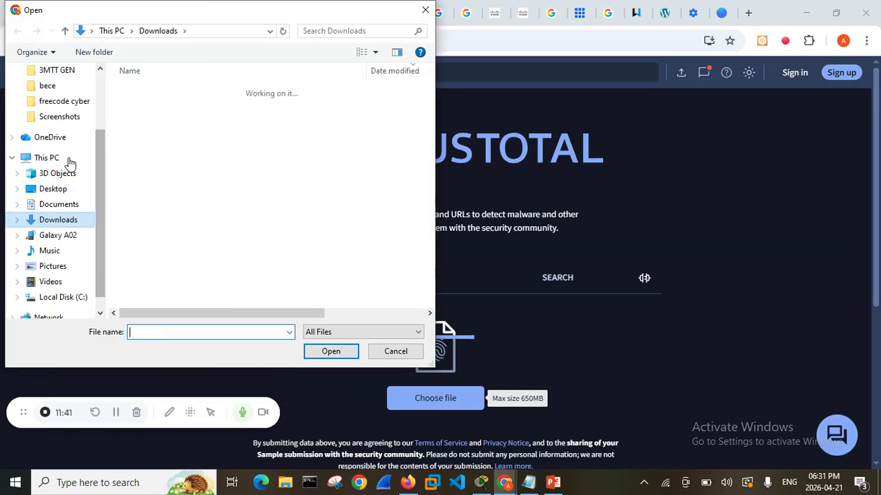
left_click(58, 235)
double_click(251, 138)
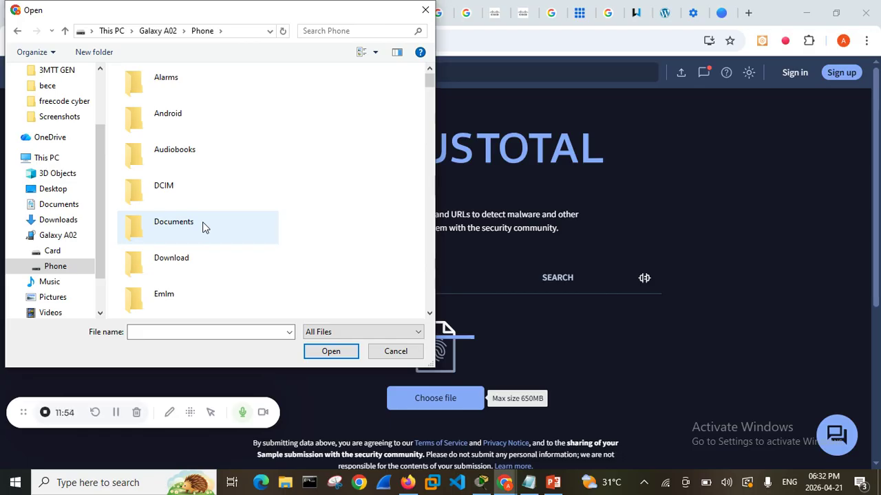
left_click(203, 228)
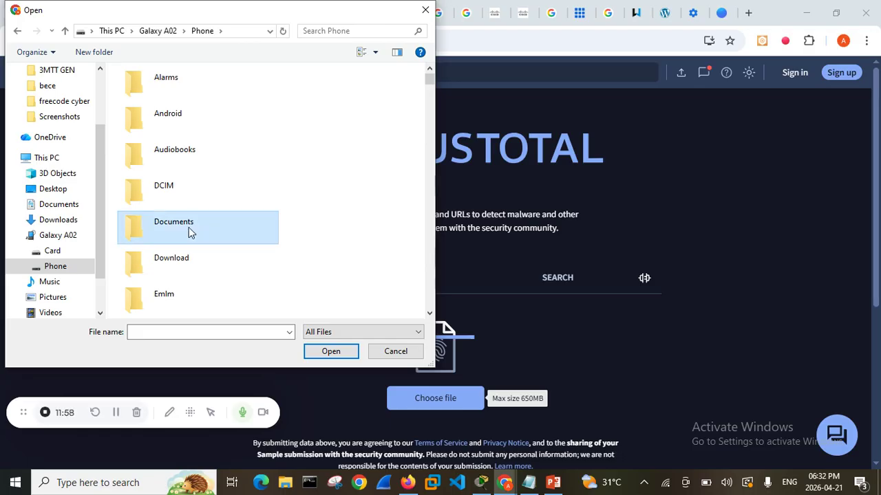
double_click(189, 227)
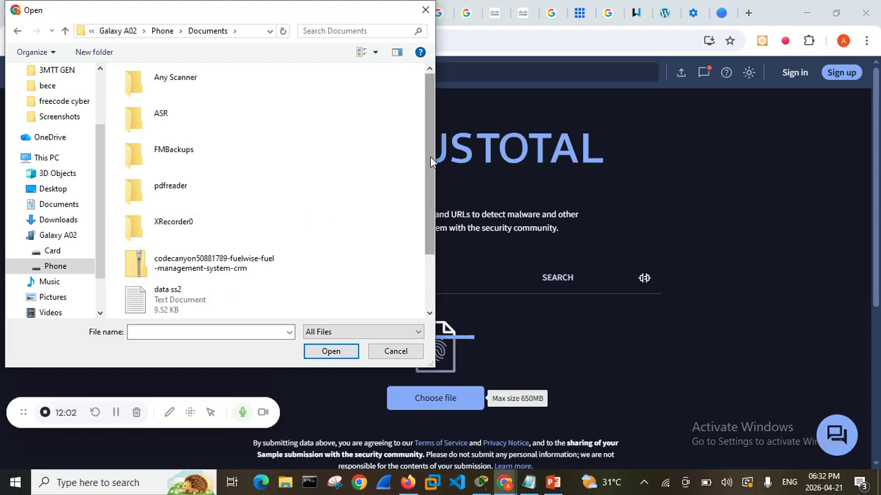
left_click_drag(430, 157, 433, 225)
left_click(187, 302)
left_click(344, 353)
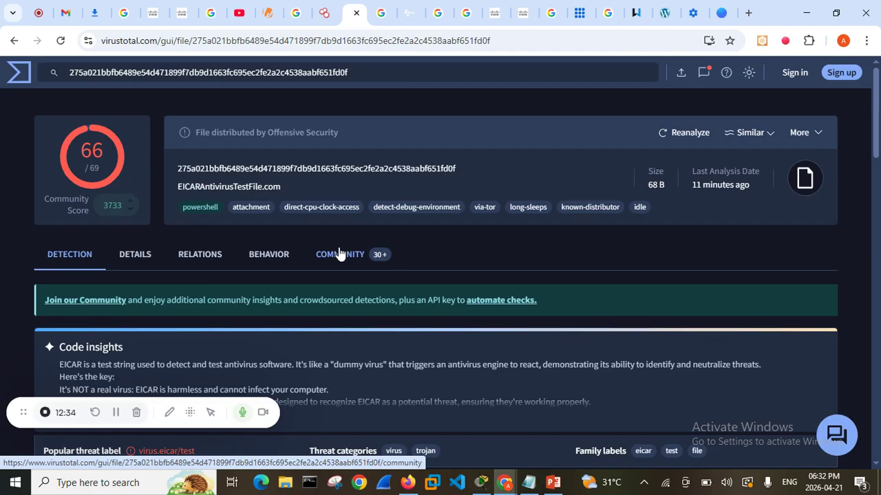
Examine the file report's detection score, known distributor details and Code insights description
scroll(325, 248, "down", 2)
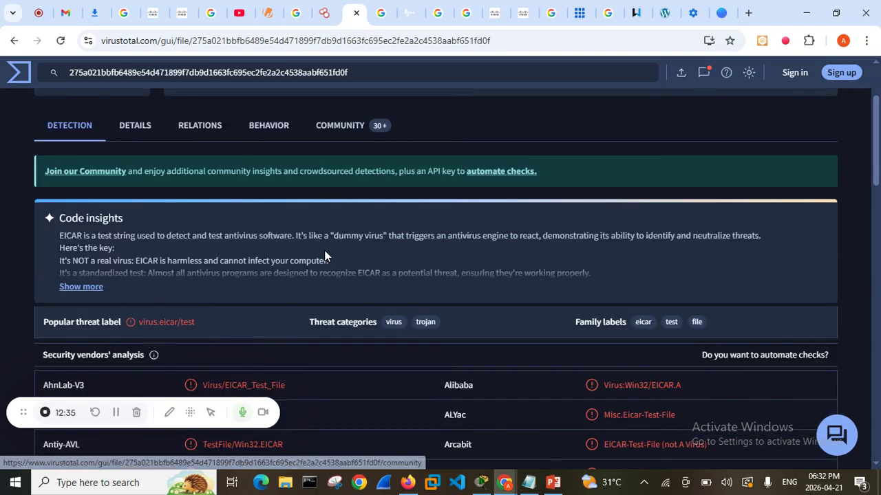
scroll(326, 252, "up", 2)
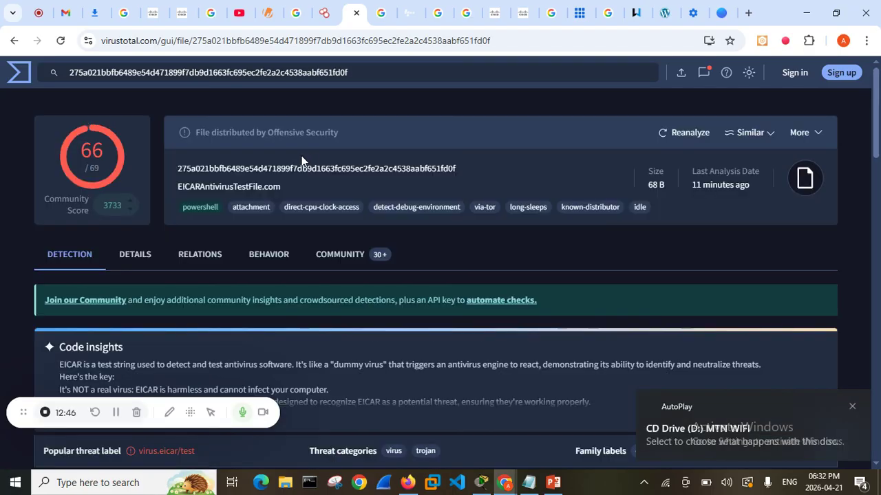
mouse_move(243, 132)
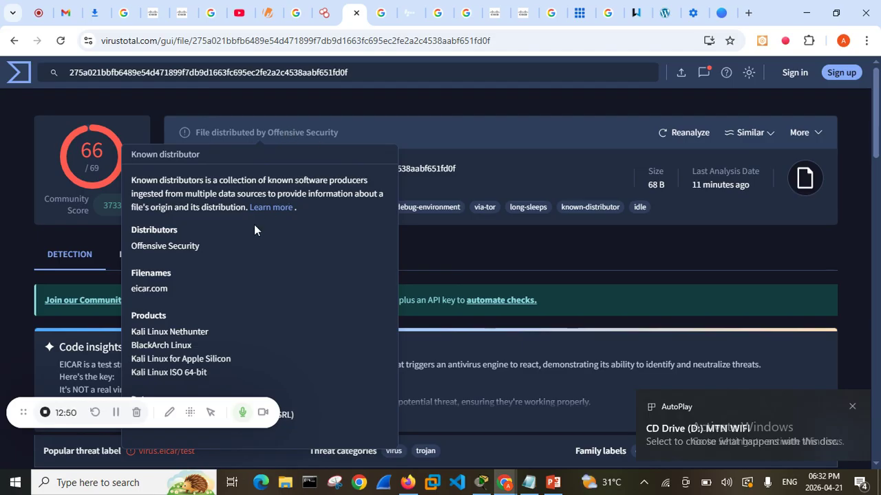
scroll(228, 253, "down", 3)
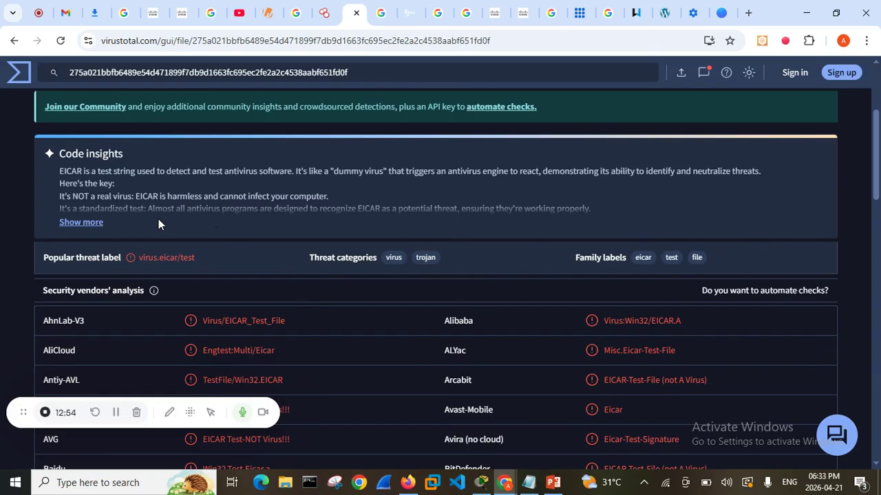
Read through the security vendors' analysis of the uploaded file and compare it with the overall detection score
scroll(160, 227, "down", 2)
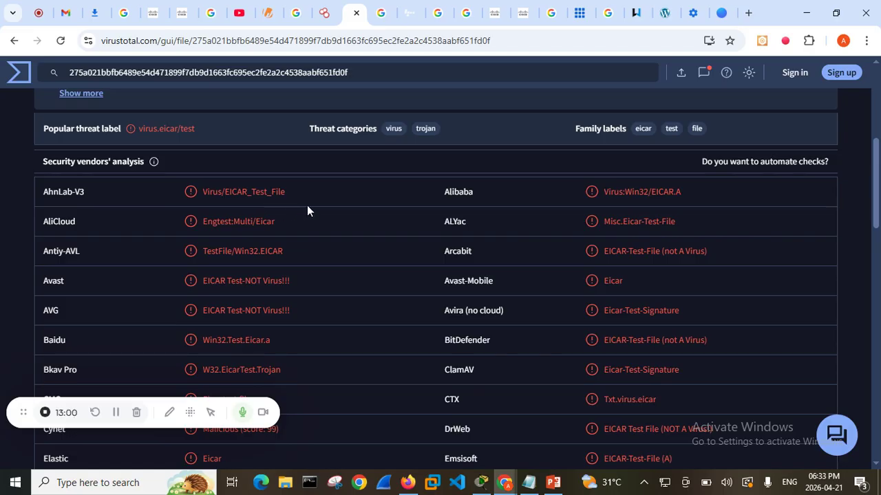
scroll(252, 204, "down", 3)
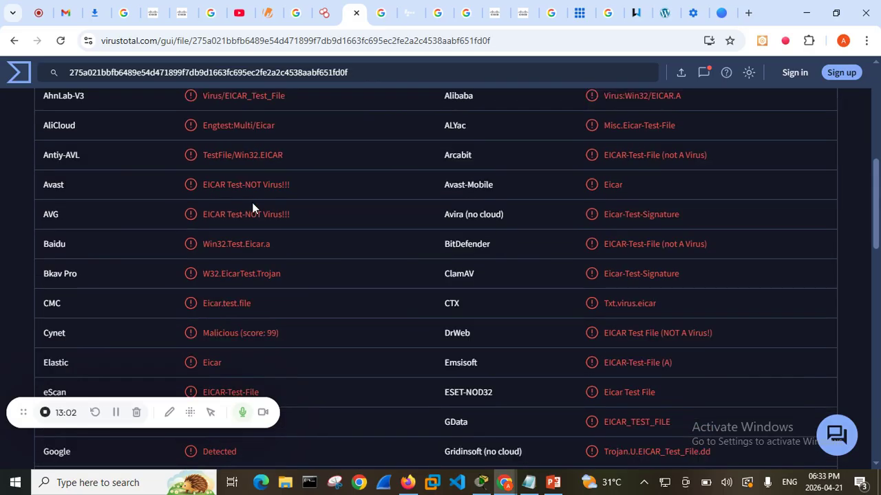
scroll(252, 202, "down", 3)
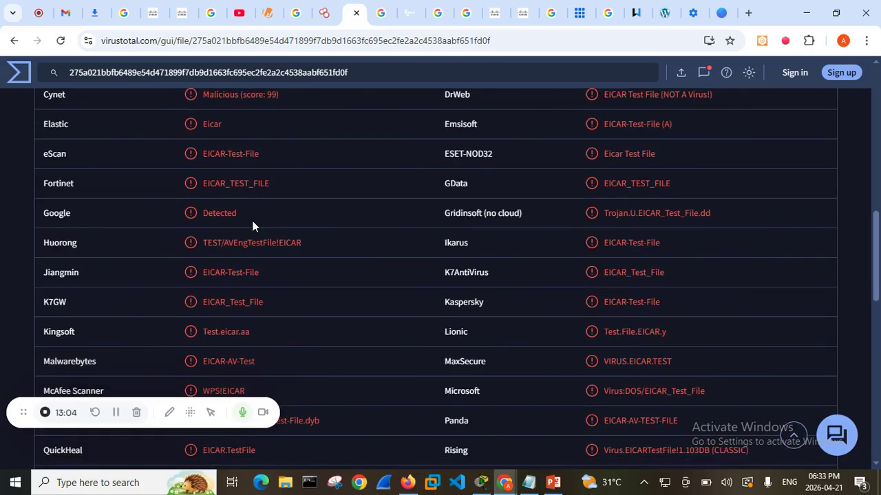
scroll(255, 247, "down", 3)
scroll(256, 259, "down", 6)
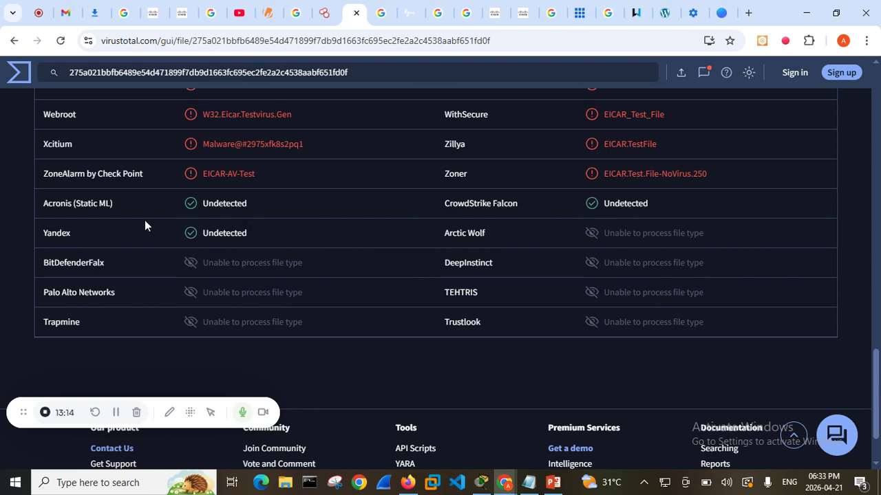
scroll(144, 221, "up", 2)
scroll(144, 220, "up", 15)
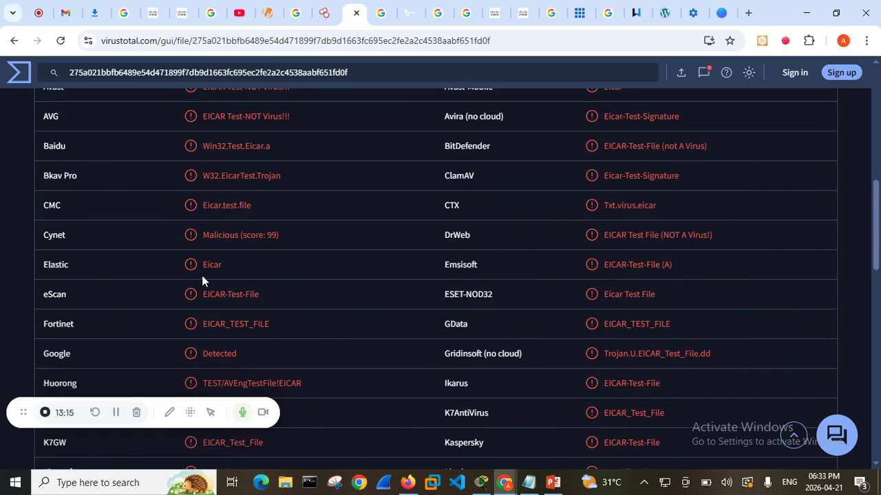
scroll(208, 268, "up", 4)
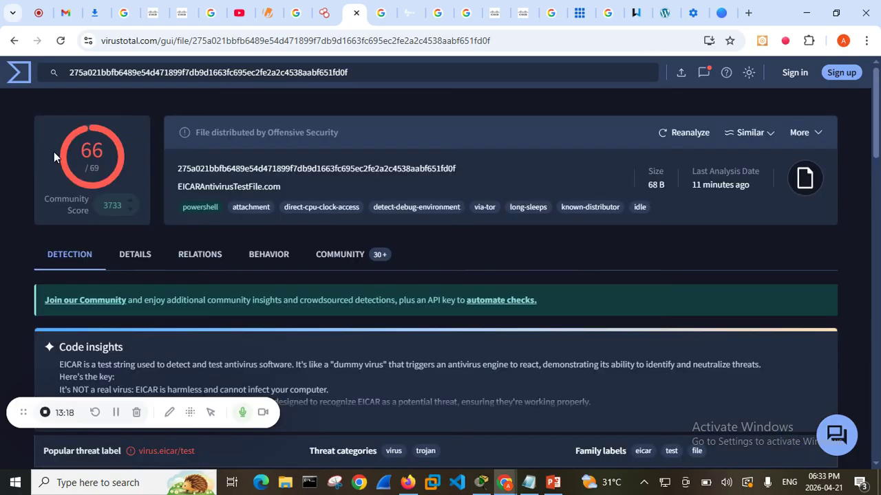
Go through the file's vendor detections again down to the undetected and unprocessed entries, ending at the report summary
scroll(185, 310, "down", 1)
scroll(185, 310, "down", 3)
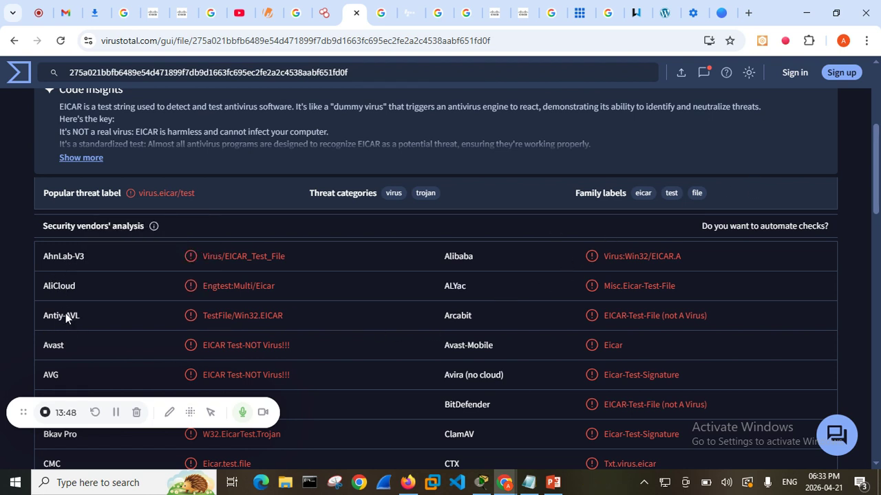
scroll(63, 315, "down", 2)
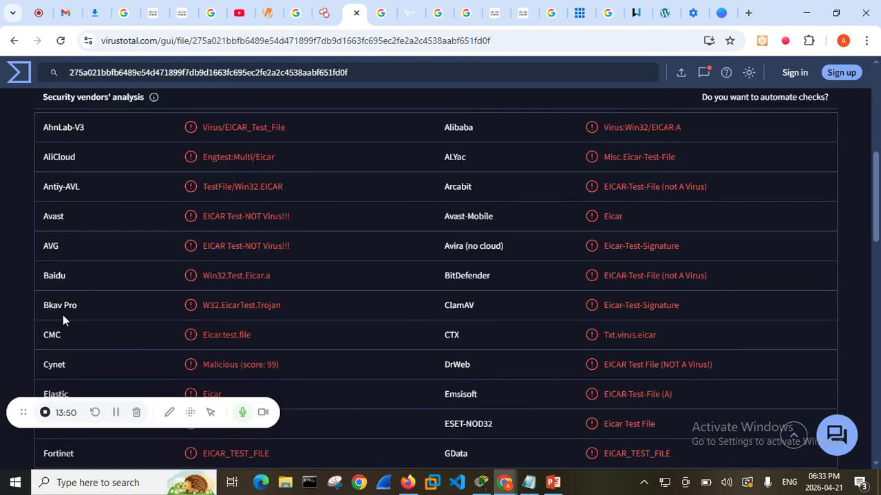
scroll(92, 241, "down", 4)
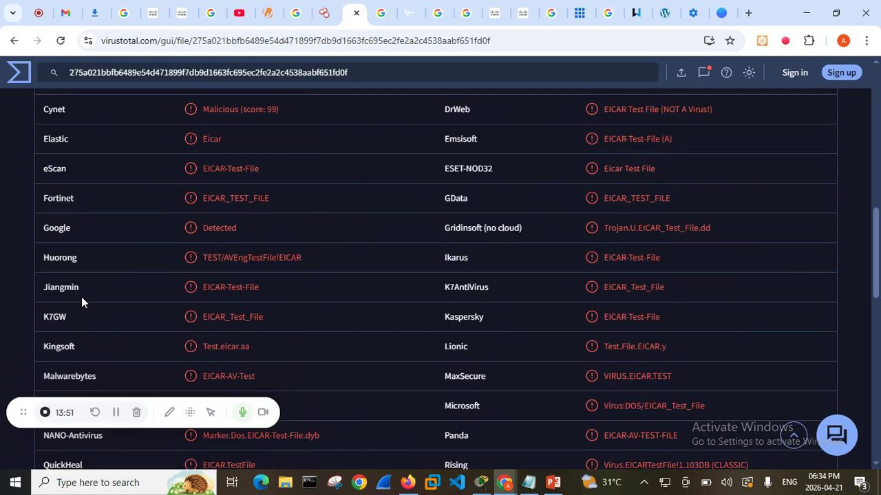
scroll(82, 298, "down", 12)
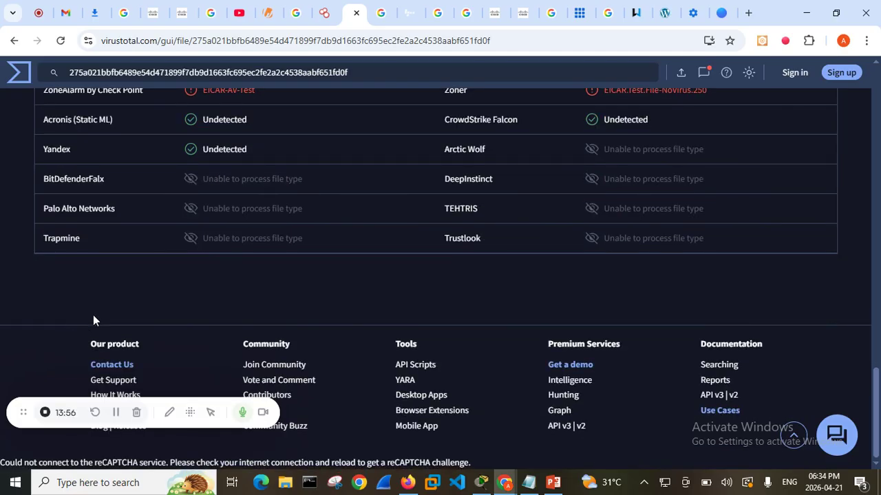
scroll(400, 324, "up", 1)
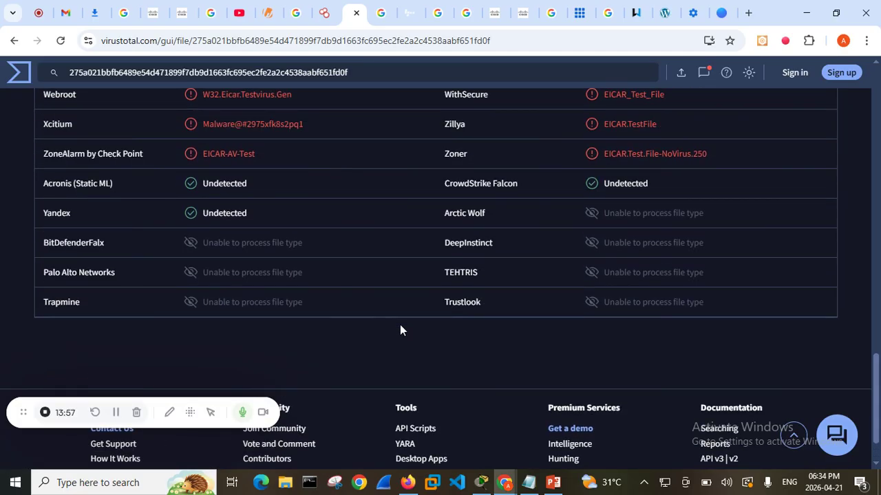
scroll(399, 328, "up", 15)
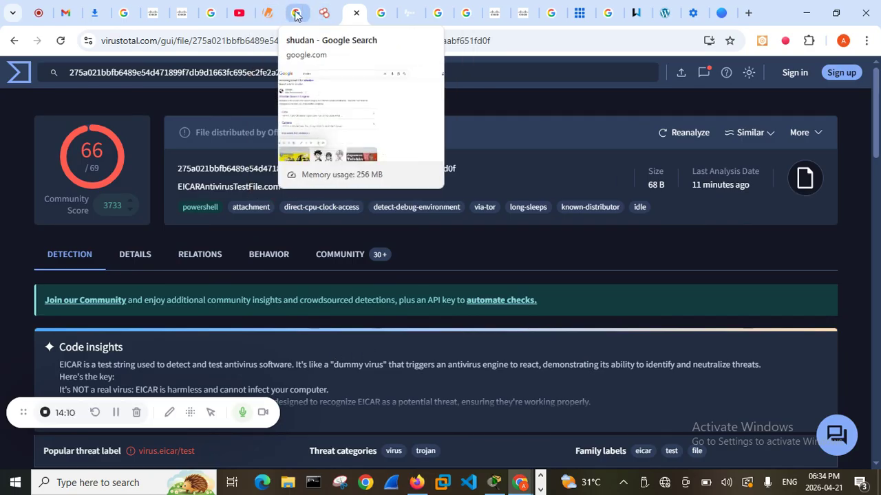
Switch to the open Whois.com site
left_click(267, 13)
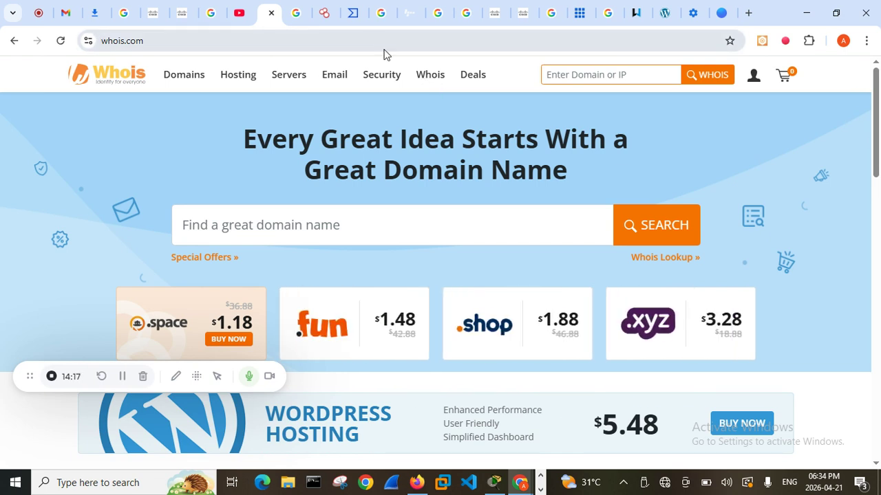
left_click(428, 96)
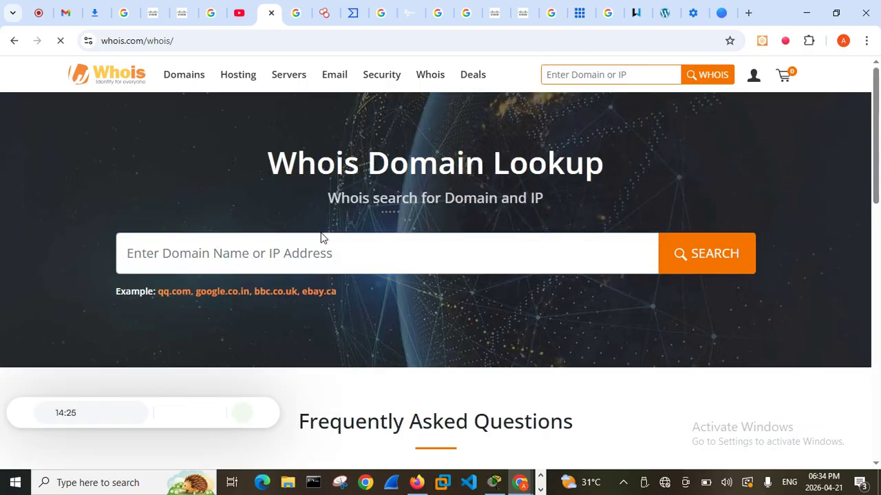
left_click(302, 255)
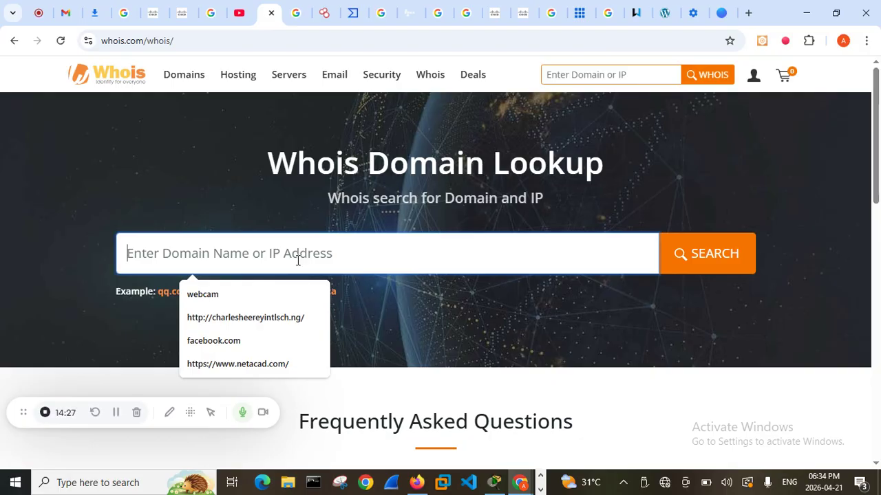
left_click(260, 364)
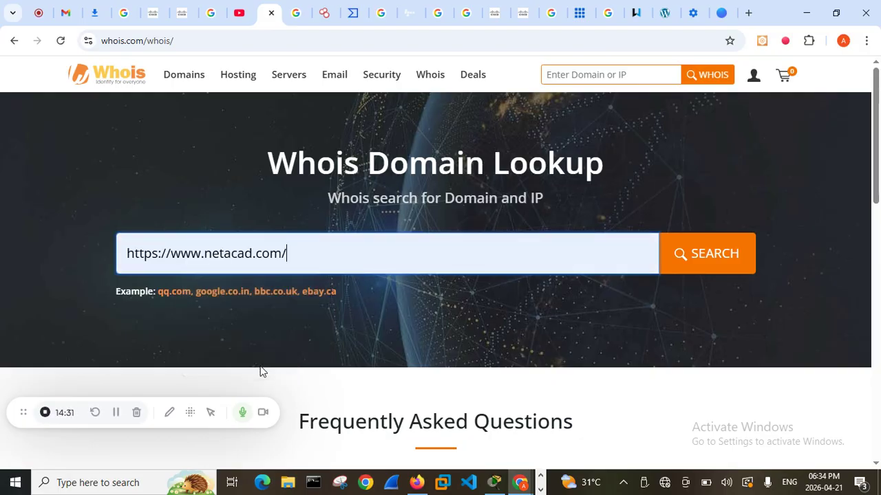
left_click(709, 268)
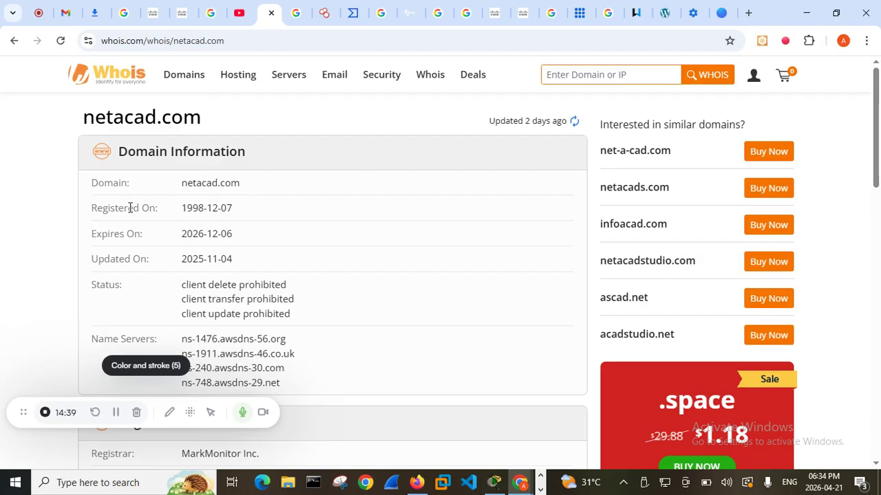
Examine the domain's registration, expiry and update dates, along with its status, name servers and registrar details
left_click_drag(203, 209, 187, 209)
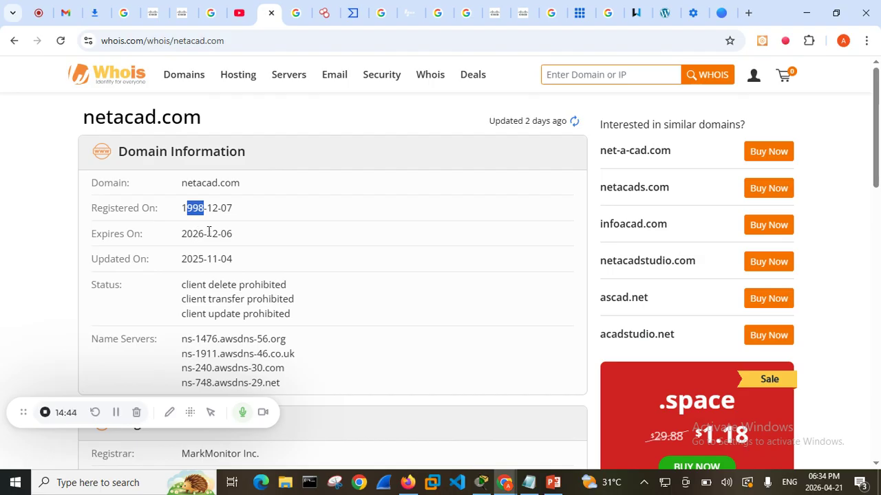
left_click_drag(207, 233, 193, 259)
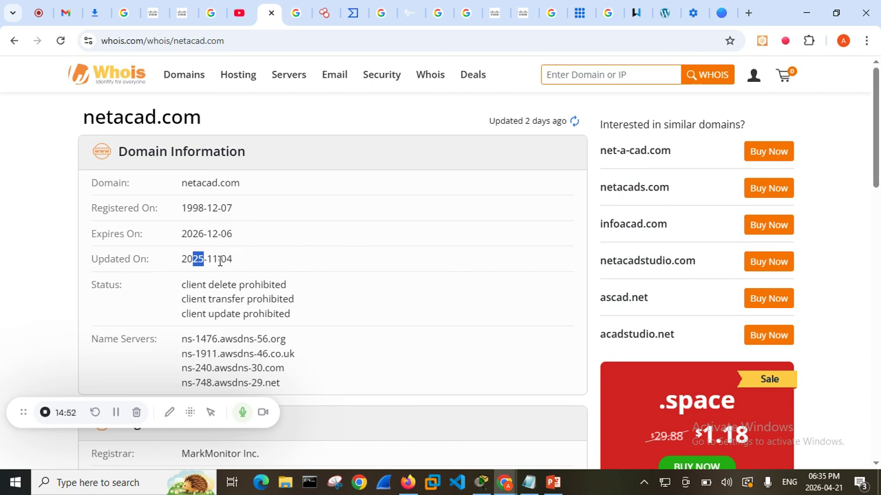
scroll(220, 263, "down", 2)
scroll(251, 191, "down", 1)
scroll(289, 193, "up", 1)
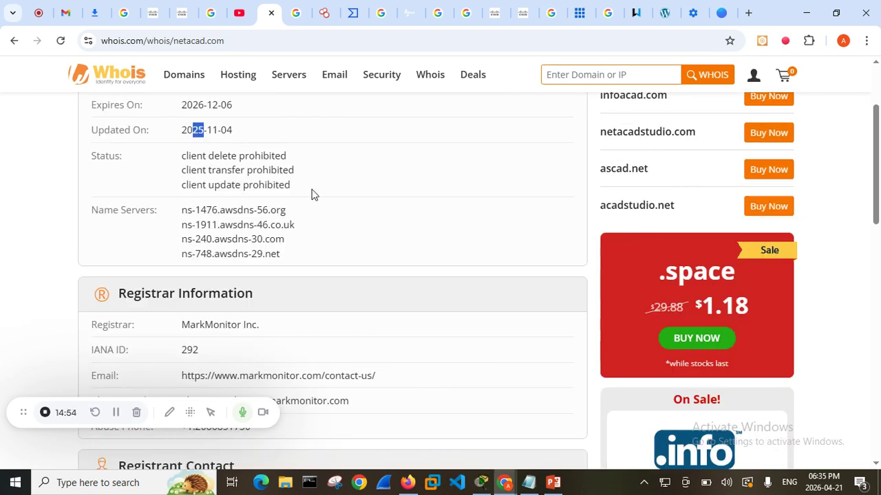
left_click_drag(310, 246, 205, 214)
scroll(337, 259, "down", 4)
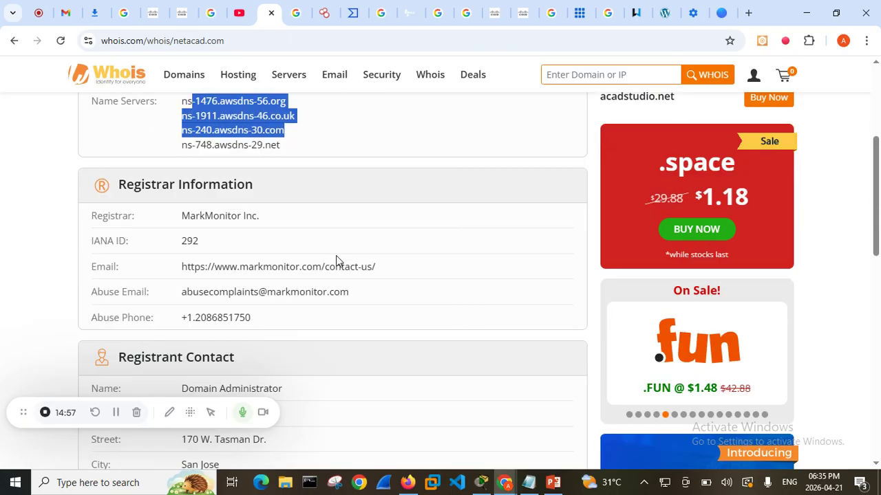
scroll(337, 260, "up", 2)
scroll(337, 260, "up", 1)
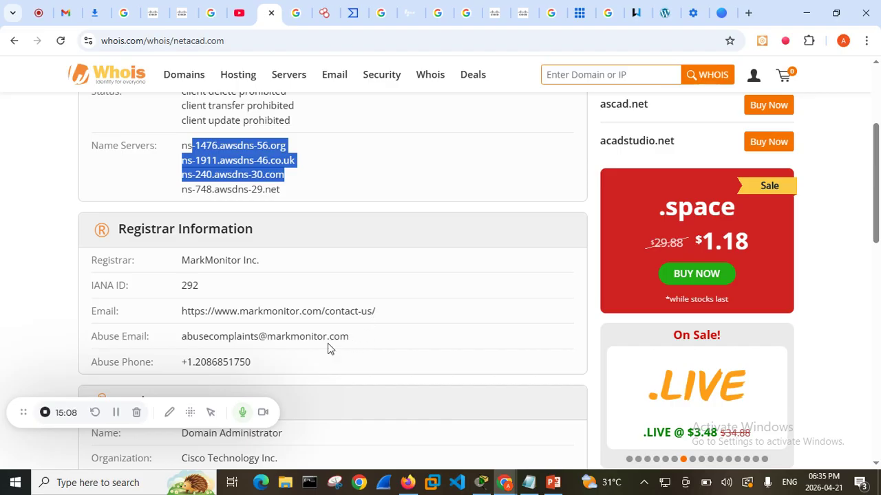
Read through the registrar, registrant and technical contact sections of the Whois record, ending back at the domain information
scroll(296, 344, "down", 2)
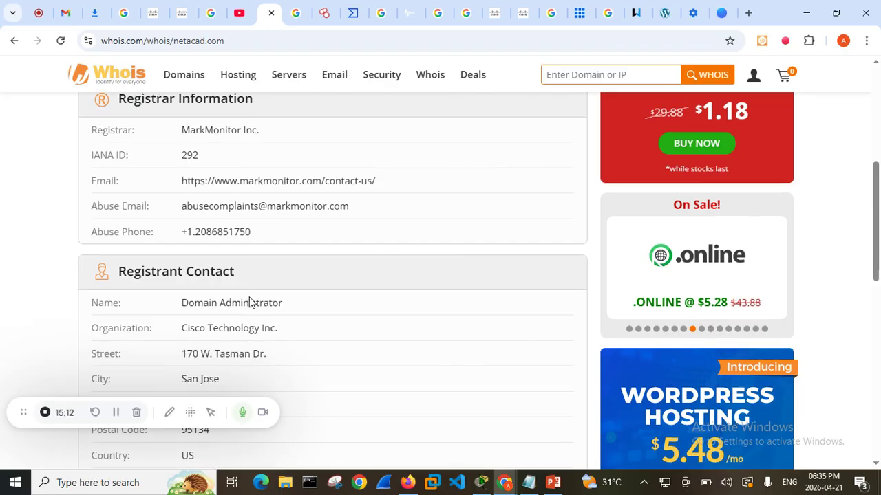
scroll(250, 302, "down", 2)
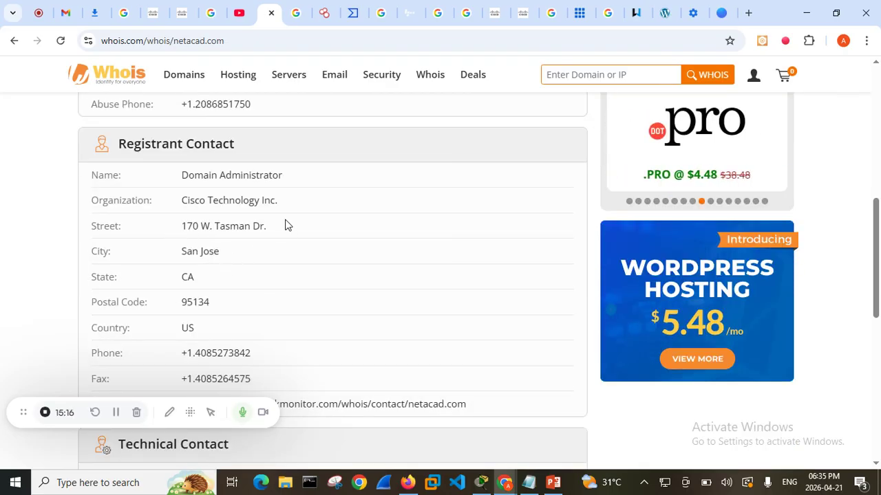
scroll(285, 227, "down", 2)
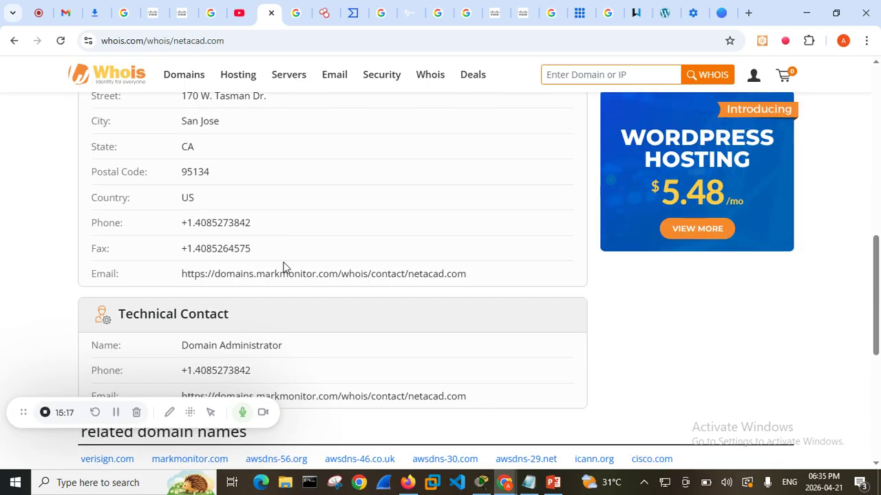
scroll(285, 266, "down", 1)
scroll(286, 265, "down", 3)
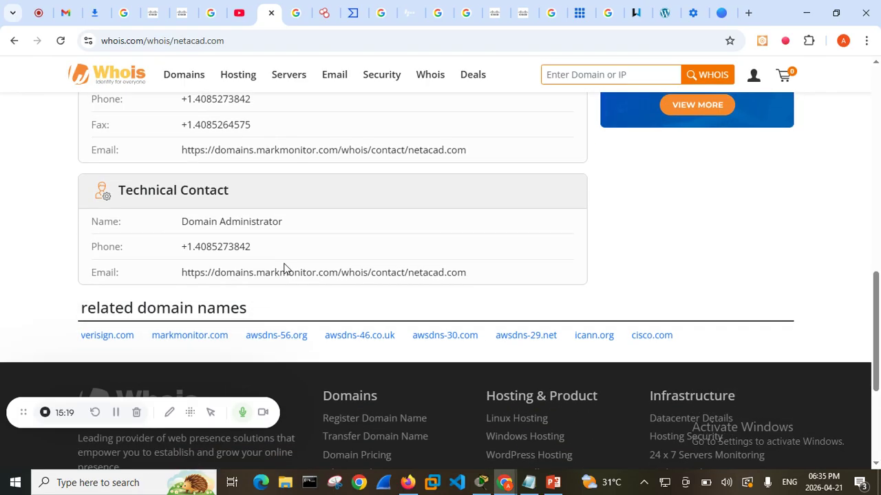
scroll(202, 204, "up", 6)
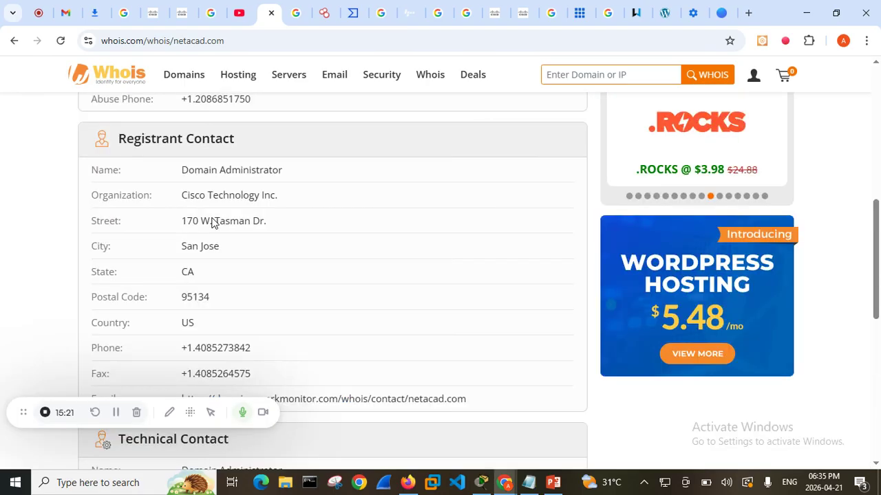
scroll(227, 232, "up", 6)
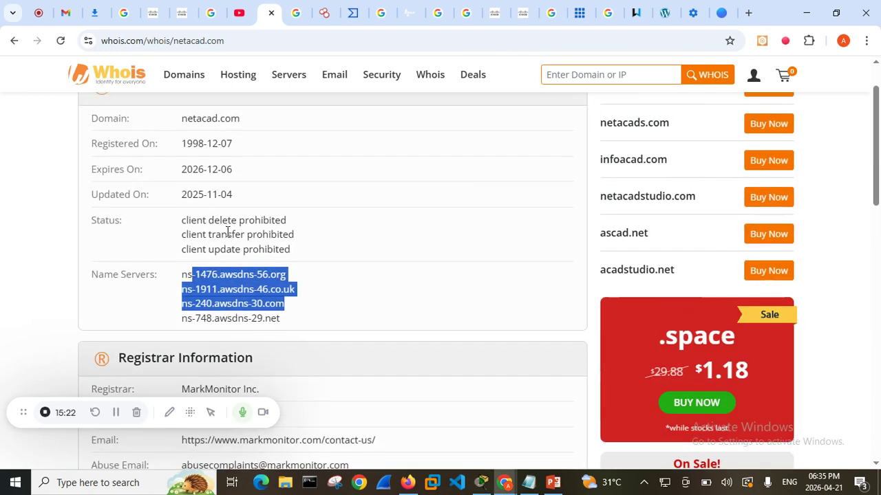
left_click(24, 224)
scroll(296, 238, "up", 1)
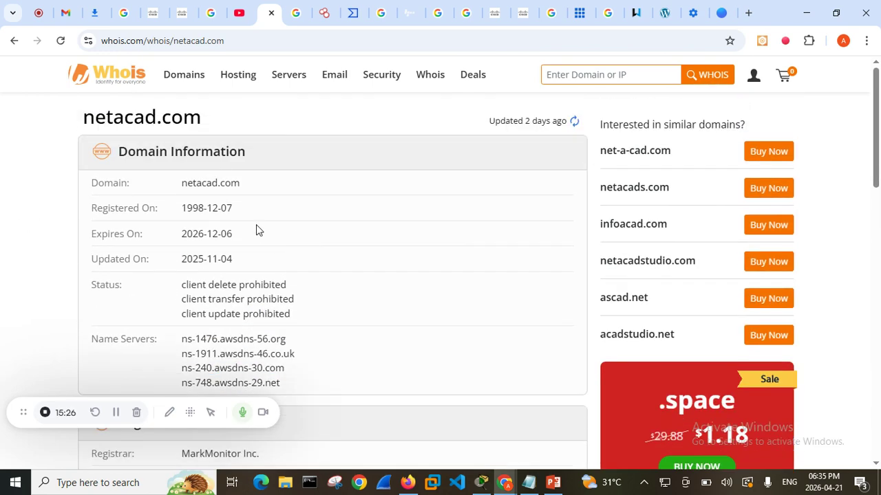
Review the Whois record again from the domain name down to the related domain names and return to its start
left_click_drag(249, 180, 177, 195)
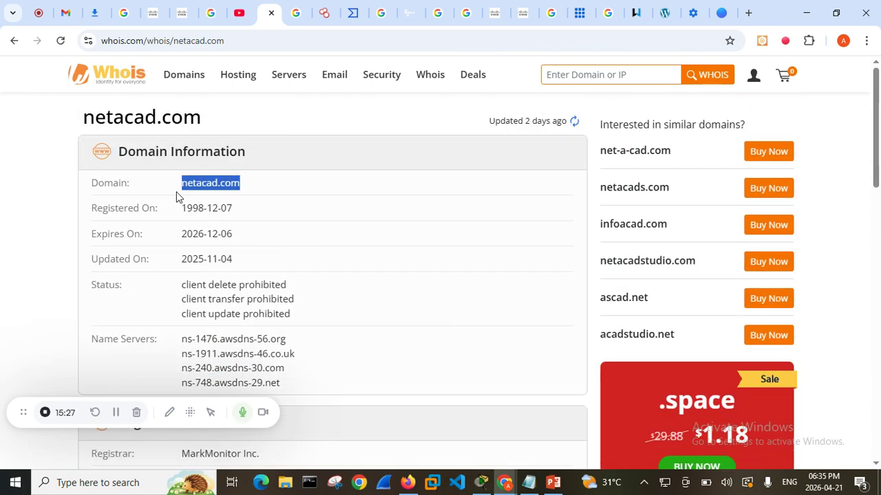
left_click(381, 243)
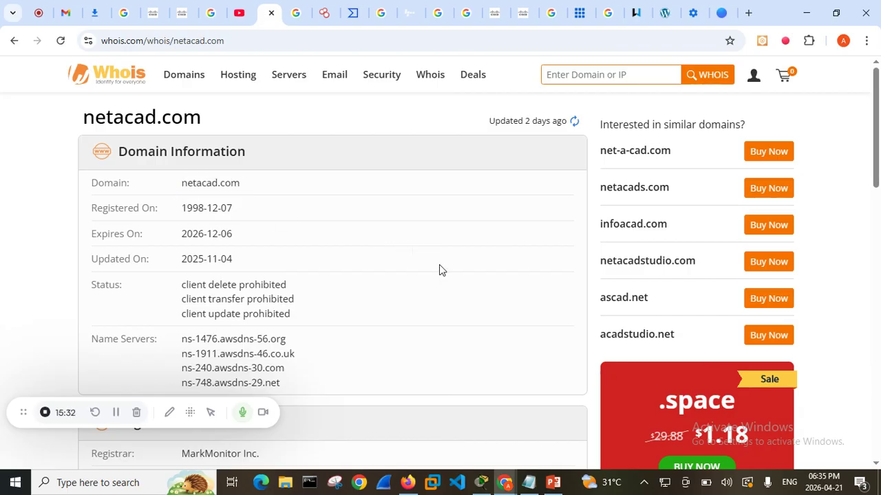
scroll(323, 336, "down", 2)
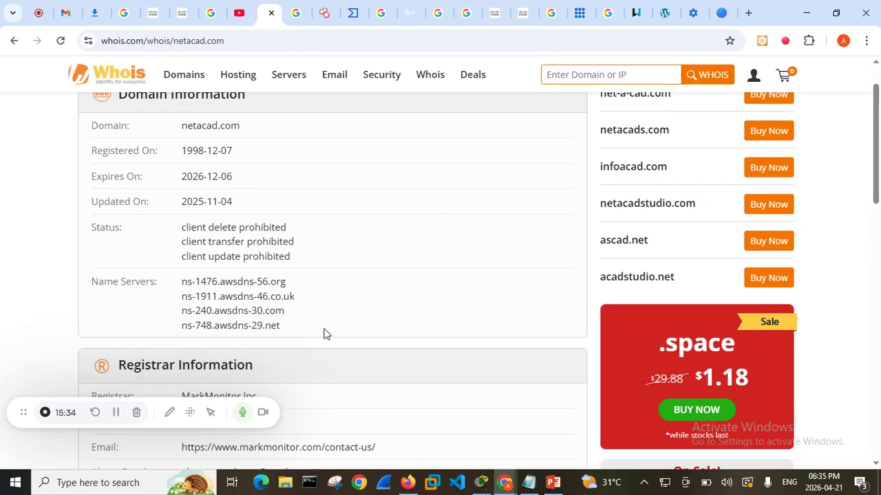
scroll(234, 318, "down", 1)
scroll(237, 321, "down", 1)
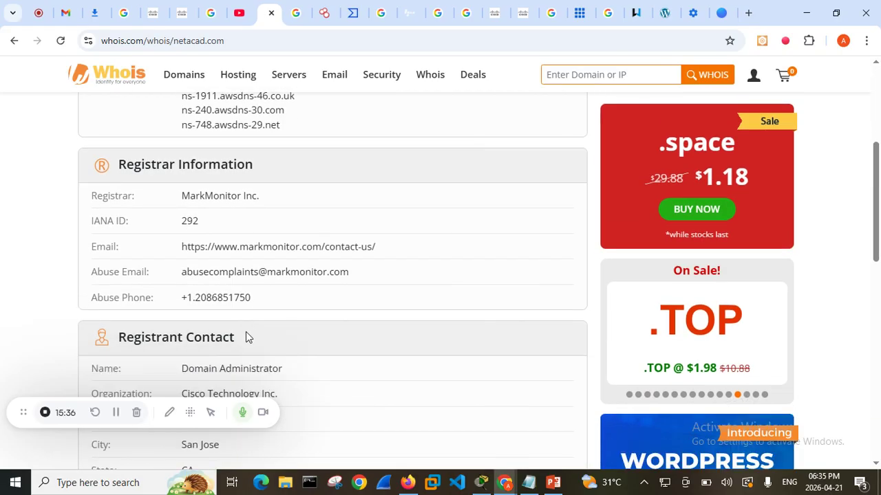
scroll(207, 183, "down", 2)
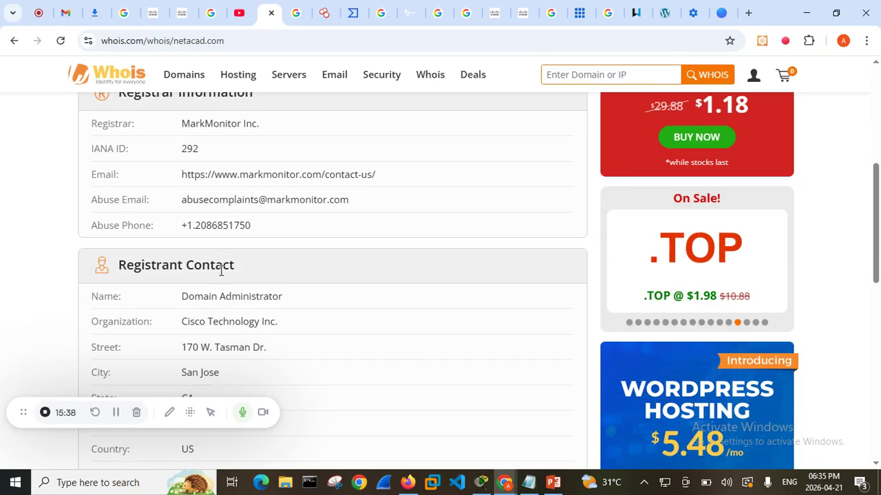
scroll(279, 285, "down", 1)
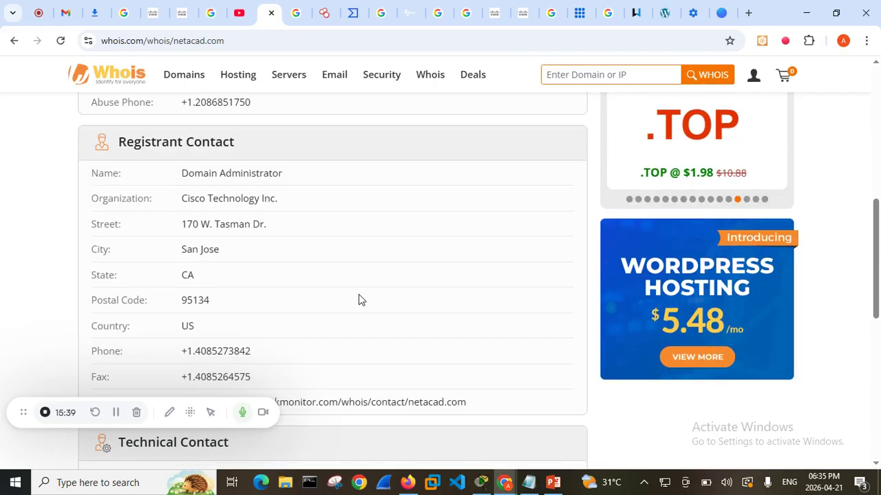
scroll(452, 318, "down", 3)
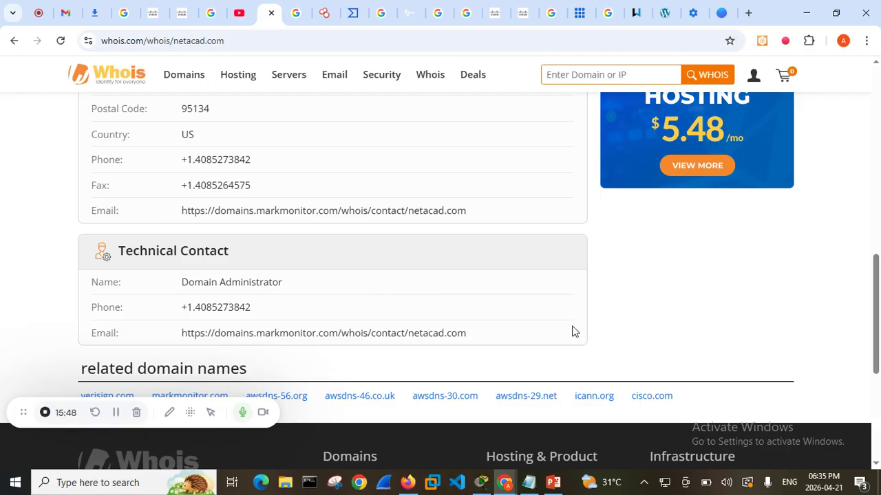
scroll(569, 329, "up", 5)
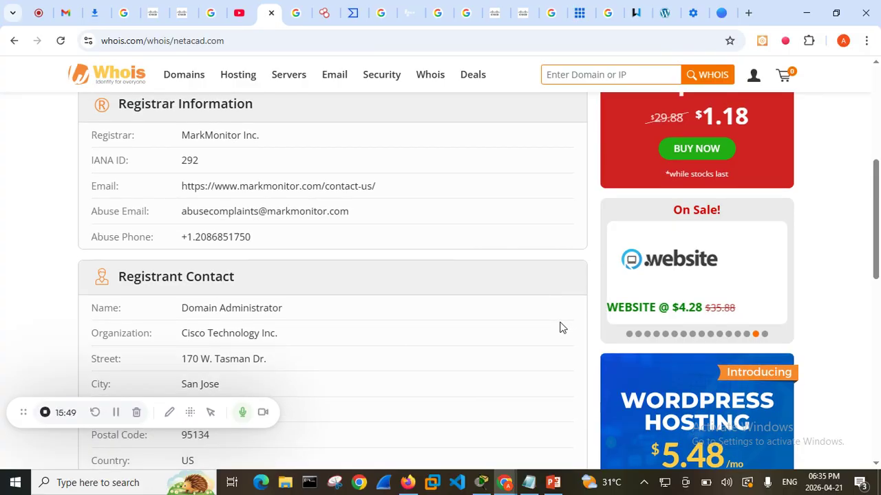
scroll(558, 329, "up", 4)
scroll(460, 307, "up", 1)
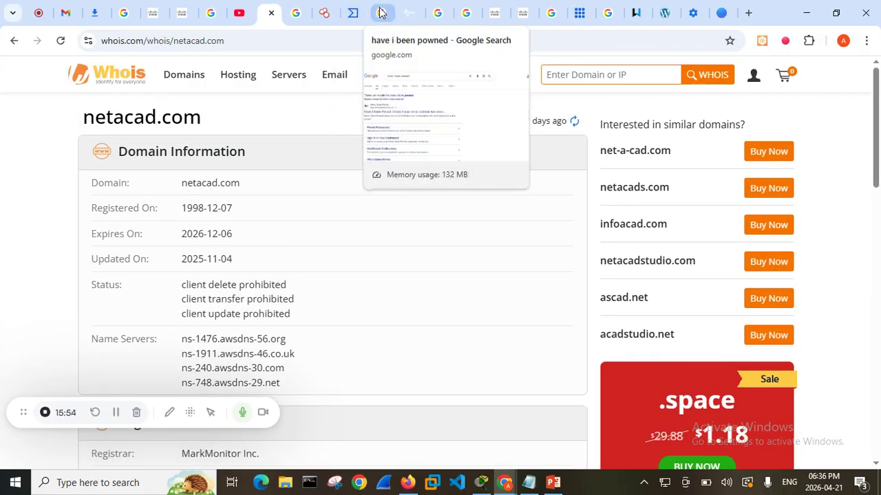
Switch to the open Have I Been Pwned site and dismiss the screen recorder popup covering it
left_click(408, 11)
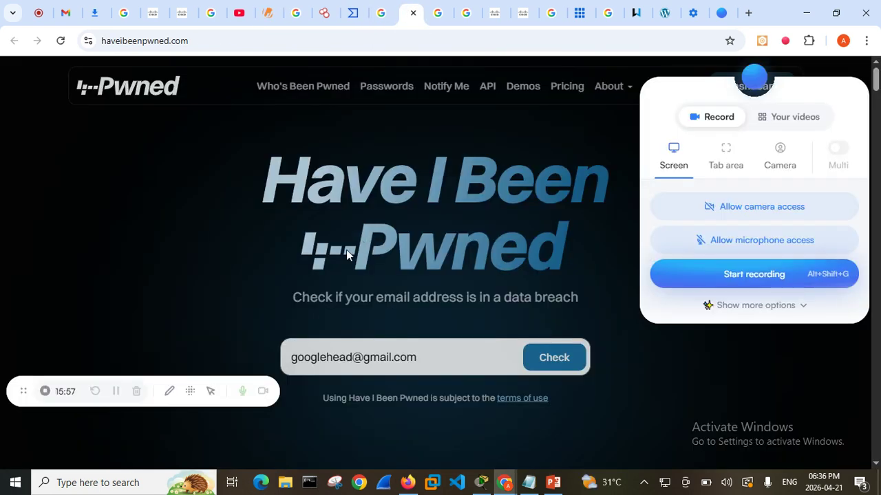
left_click(618, 387)
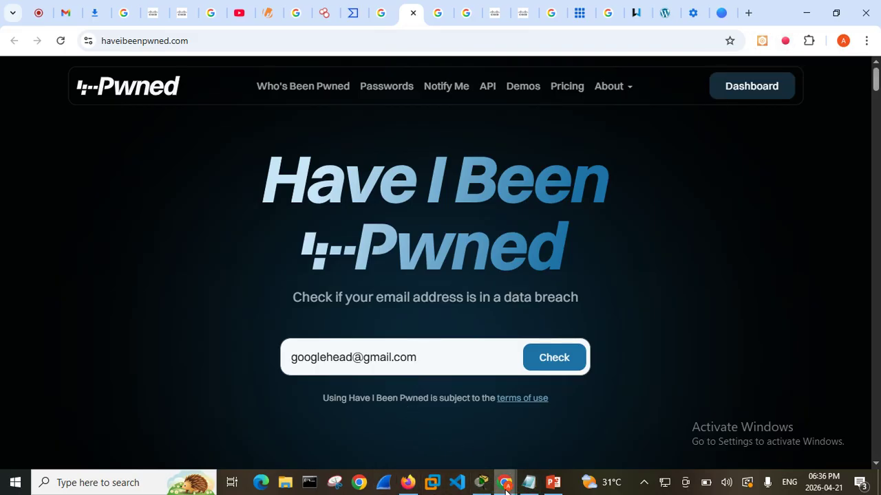
mouse_move(509, 486)
mouse_move(621, 440)
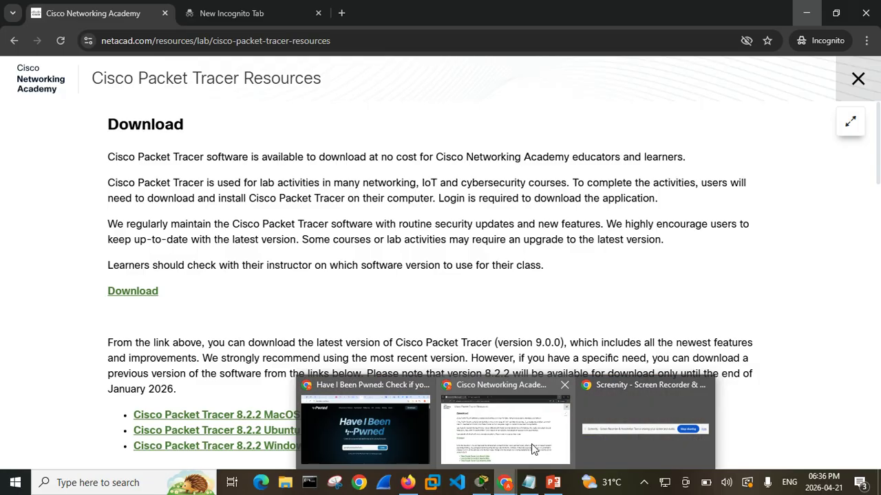
left_click(618, 444)
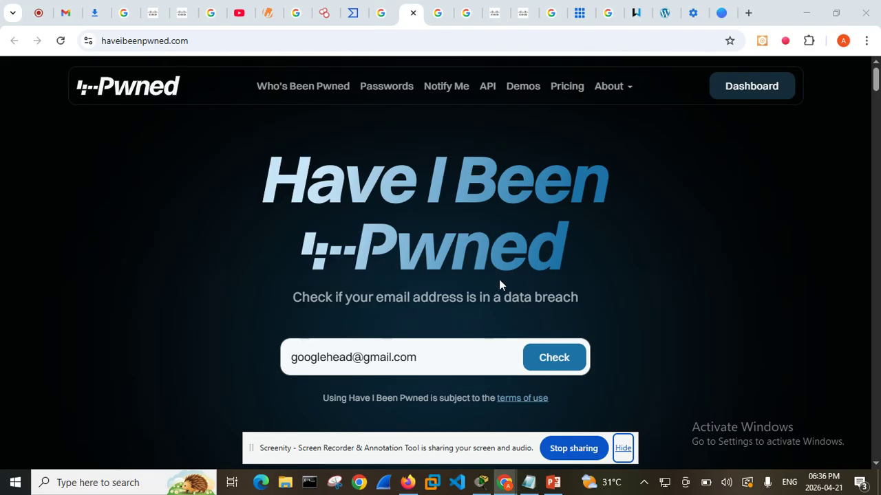
Replace the email address in the data breach check with a different sample Gmail address
left_click_drag(430, 360, 286, 357)
key("ctrl+c")
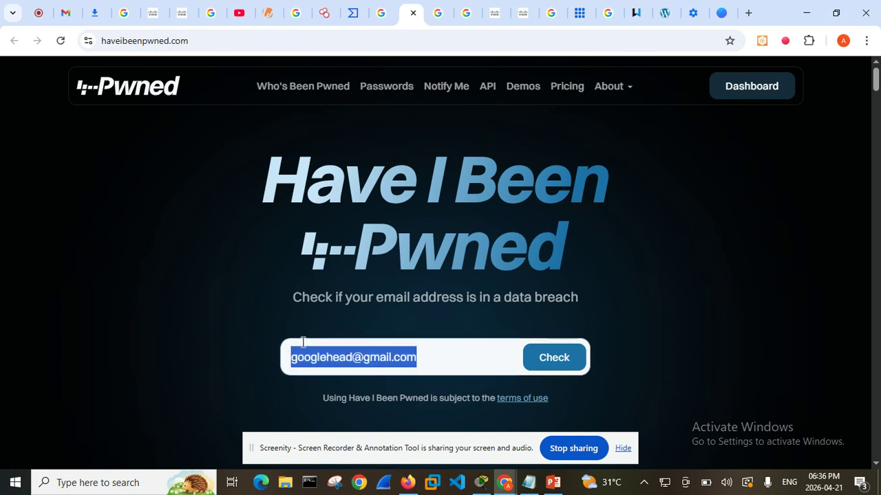
key("BackSpace")
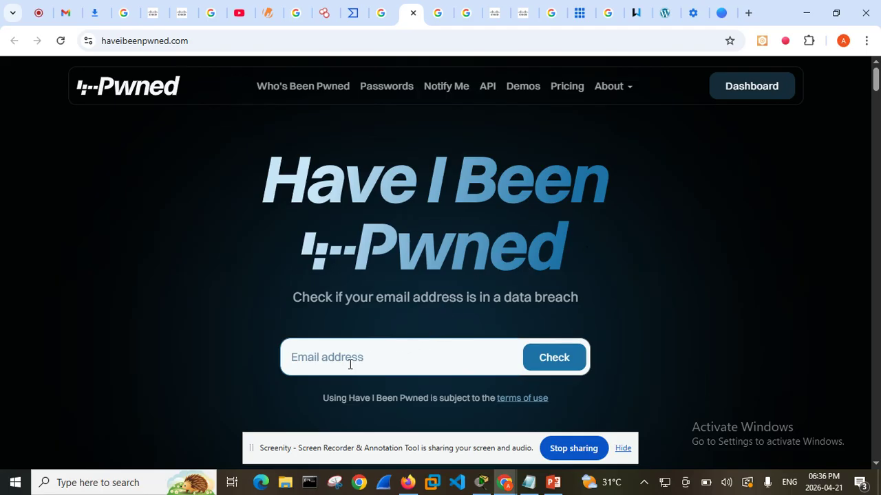
left_click(439, 354)
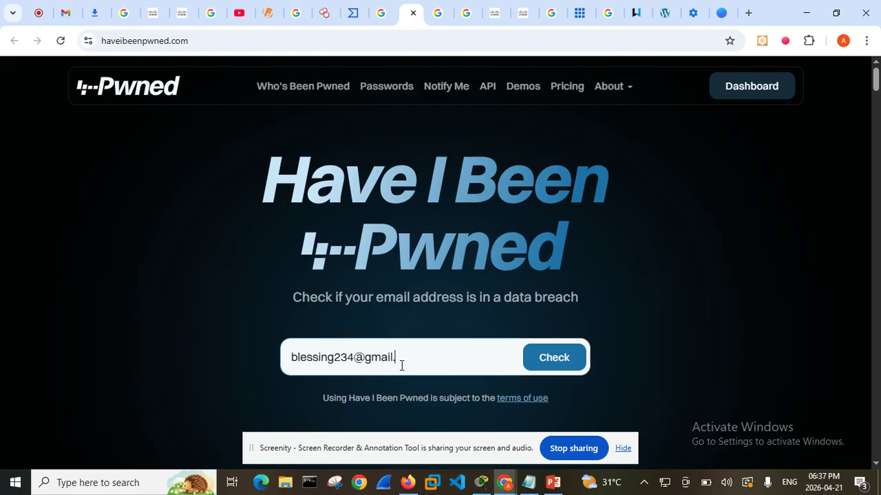
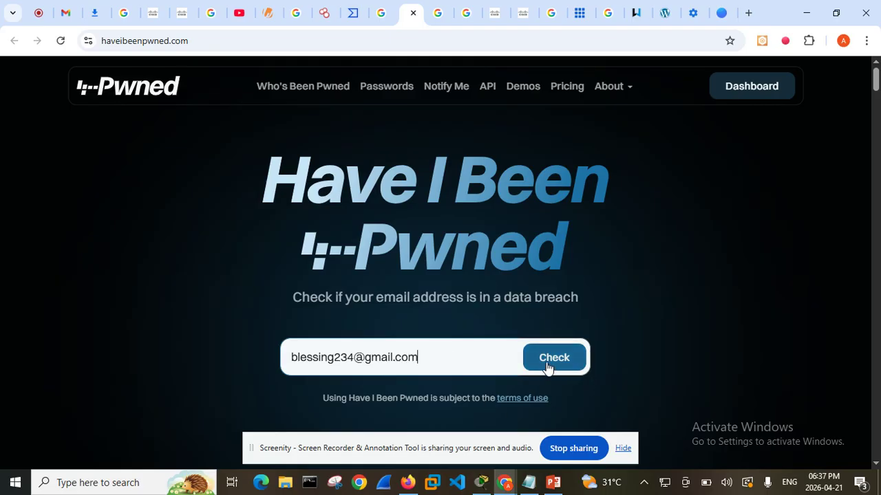
Run the data breach check on the entered email address and read the breach summary and the Raaga entry with its compromised data
left_click(544, 366)
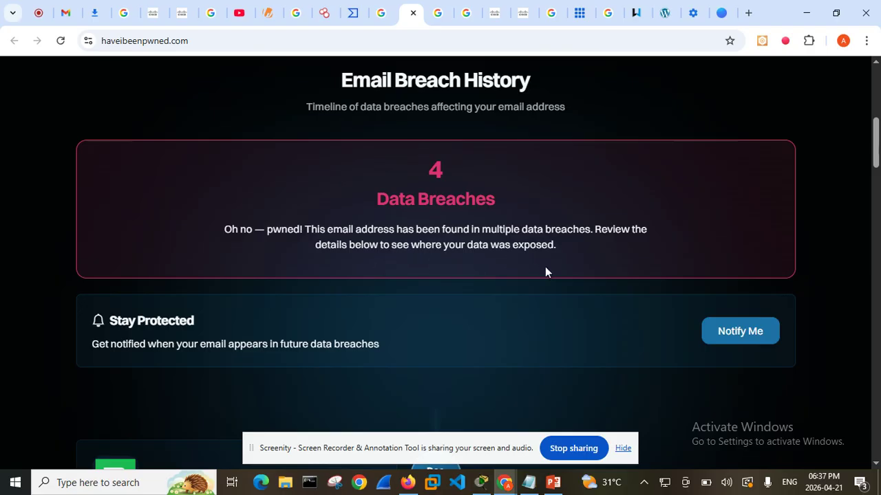
scroll(543, 278, "down", 3)
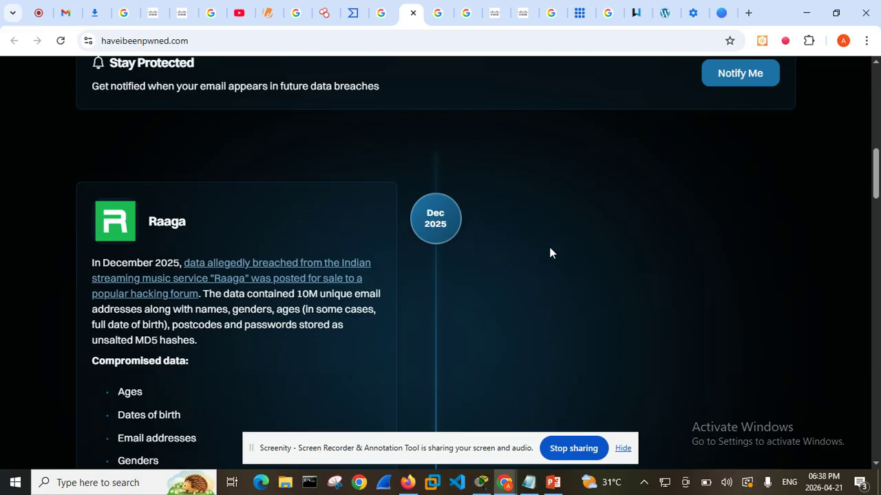
scroll(551, 248, "up", 4)
scroll(462, 272, "up", 3)
scroll(454, 281, "down", 6)
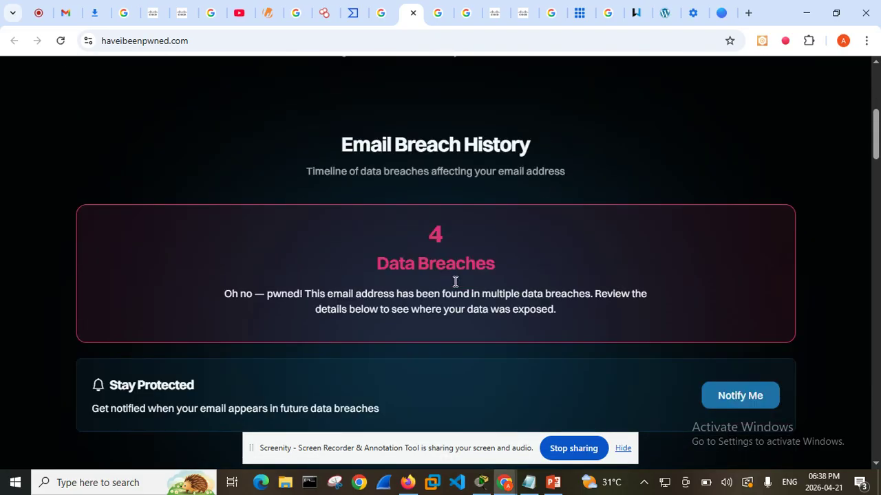
scroll(418, 302, "down", 1)
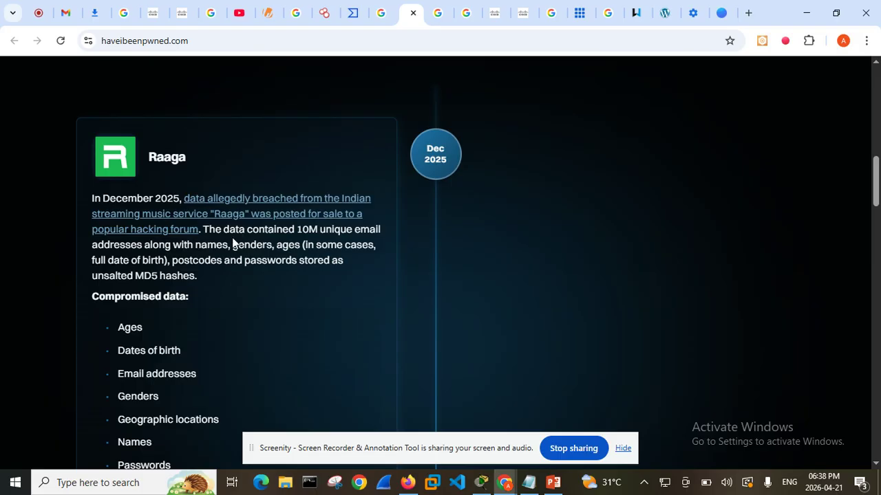
scroll(236, 233, "down", 1)
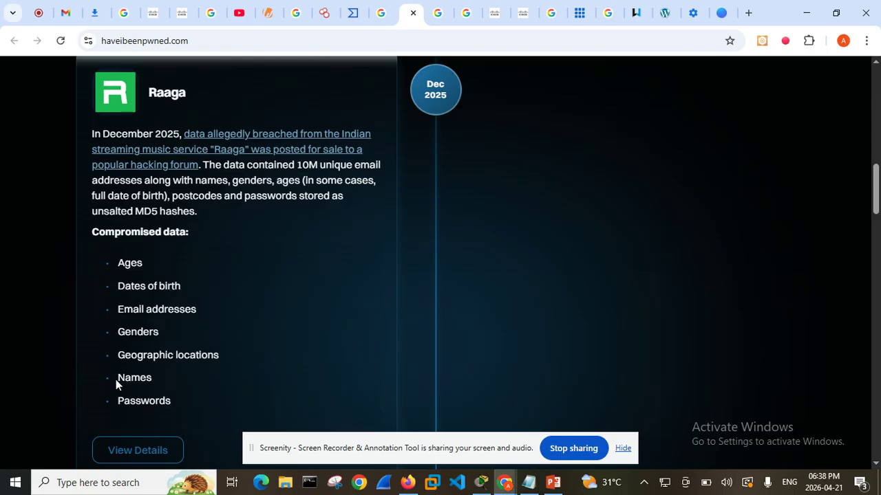
scroll(227, 364, "down", 4)
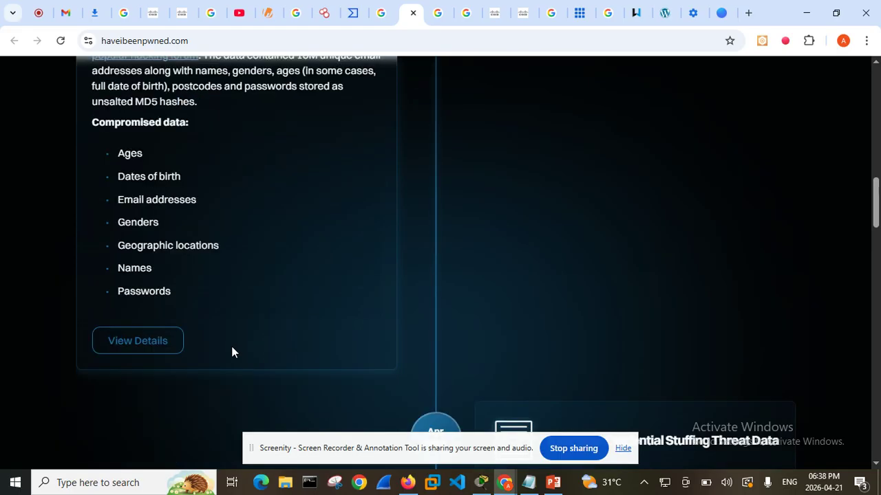
Read the Synthient Credential Stuffing Threat Data entry, highlighting its compromised data types, email addresses and passwords
scroll(462, 306, "down", 3)
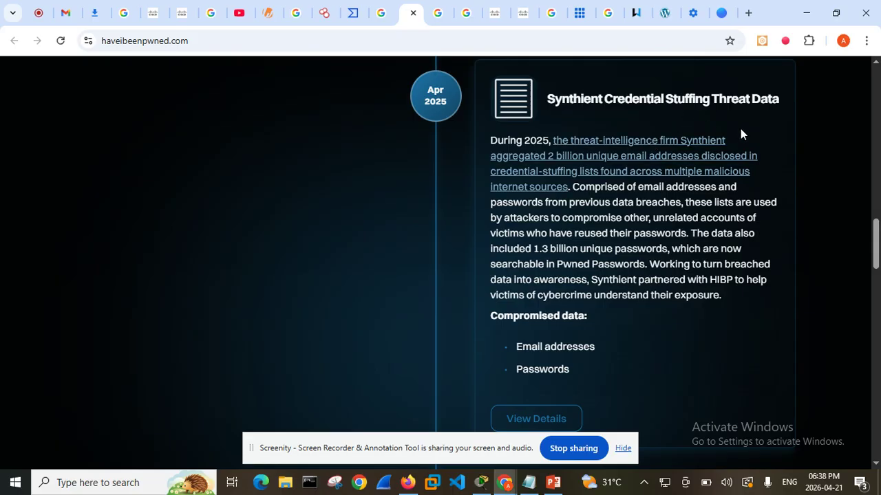
scroll(553, 227, "down", 1)
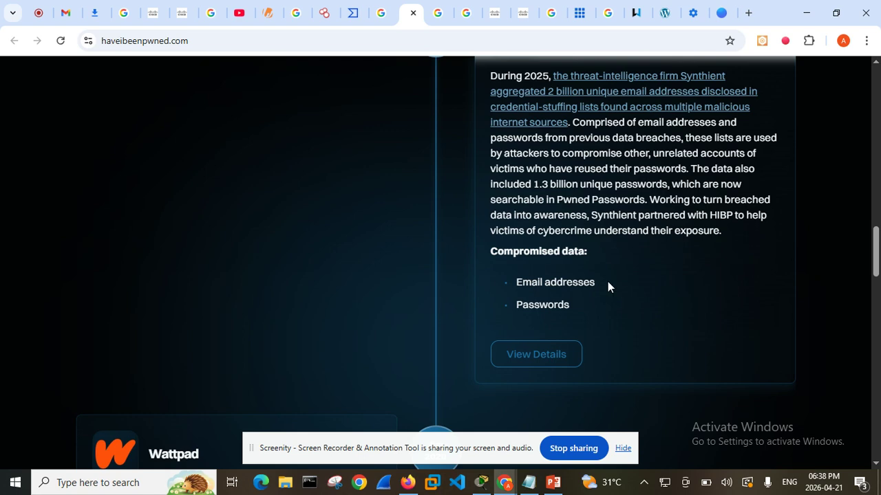
left_click_drag(512, 287, 582, 282)
left_click(592, 305)
left_click_drag(515, 306, 557, 305)
Read the Wattpad and River City Media Spam List breach entries, ending back at the Email Breach History summary
scroll(619, 298, "down", 3)
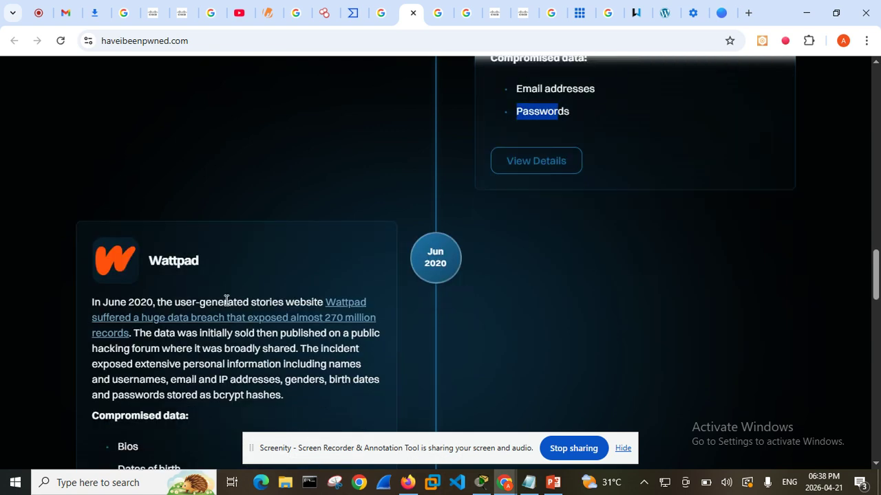
scroll(212, 320, "down", 8)
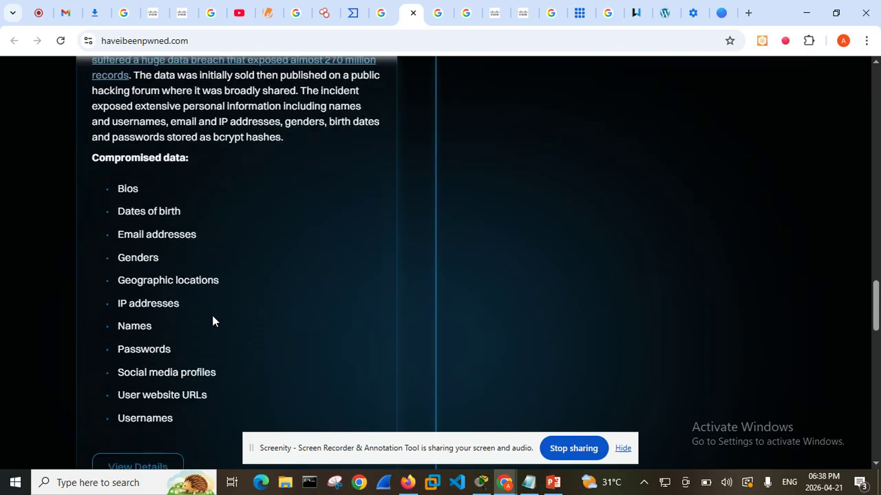
scroll(289, 334, "down", 4)
scroll(585, 255, "up", 2)
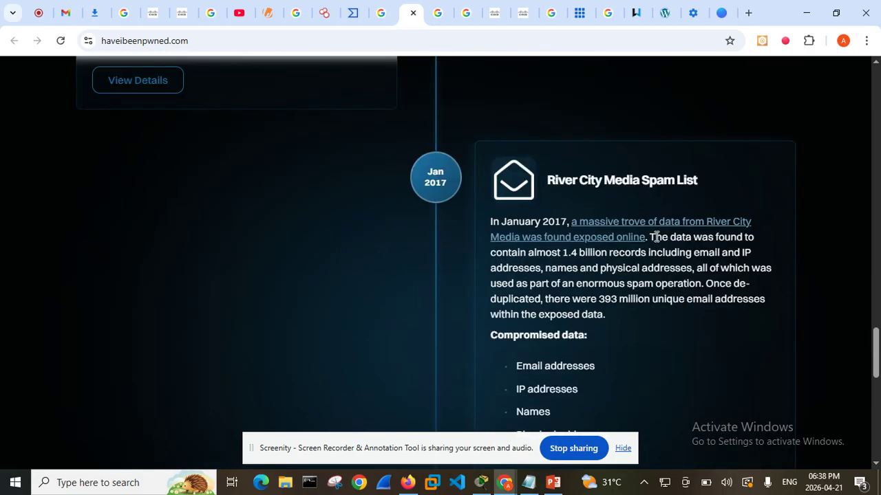
scroll(648, 198, "up", 12)
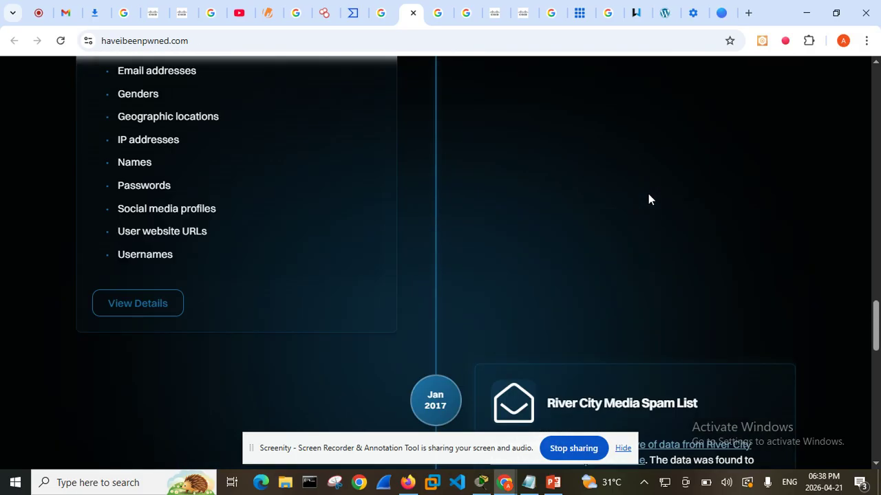
scroll(619, 201, "up", 5)
scroll(517, 200, "up", 10)
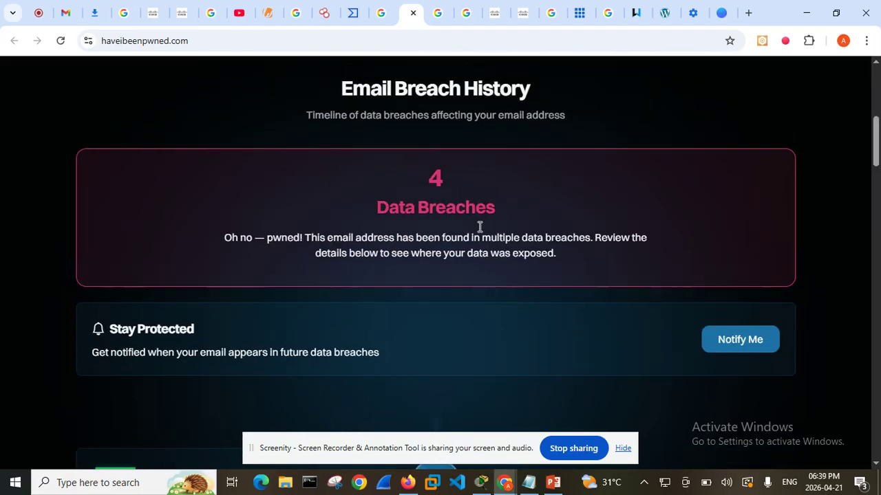
Replace the checked email address with the copied sample Gmail address and run the data breach check
scroll(475, 234, "up", 2)
left_click_drag(425, 356, 289, 357)
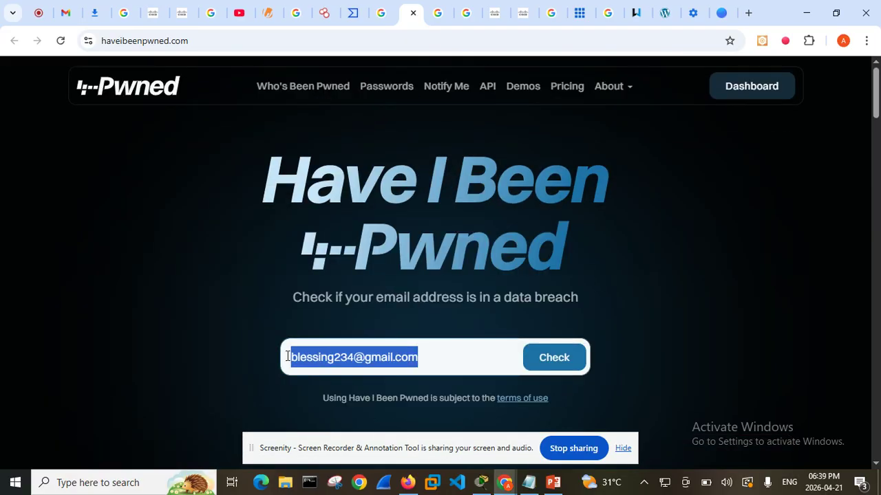
key("ctrl+v")
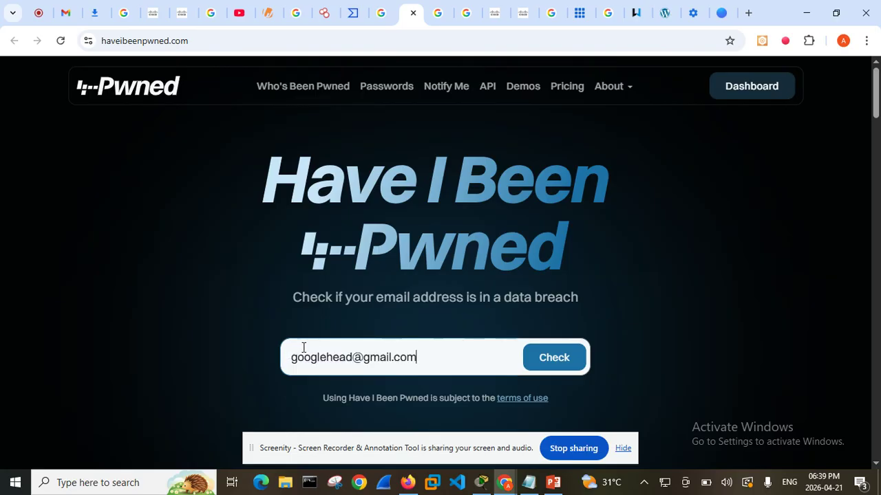
left_click(565, 362)
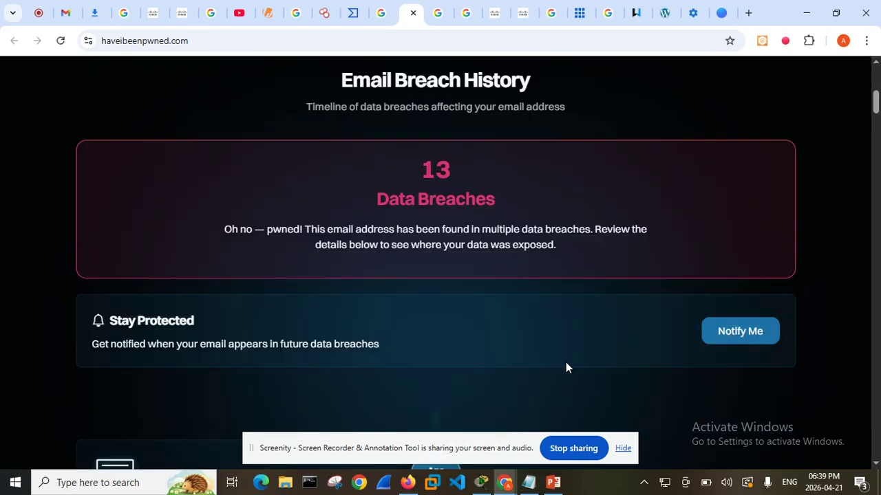
Review the breach timeline for the second email address from the summary through the Pemiblanc entry, and return to the email field
scroll(445, 213, "down", 4)
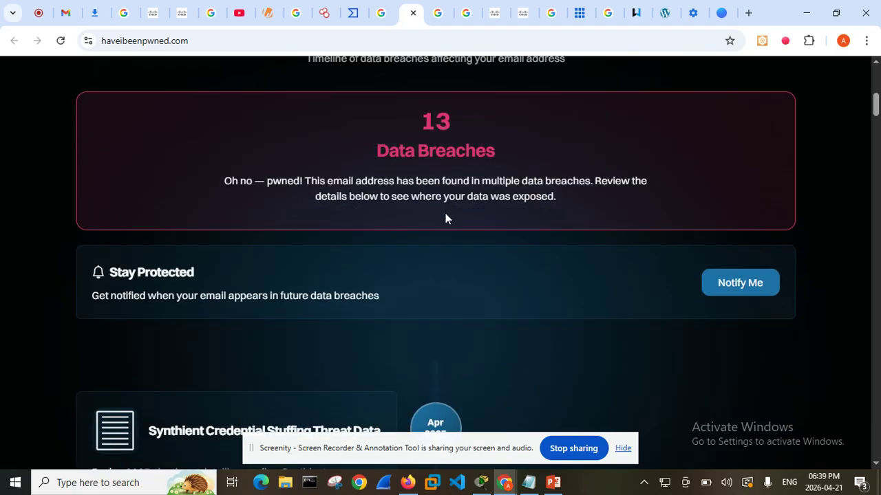
scroll(183, 241, "down", 1)
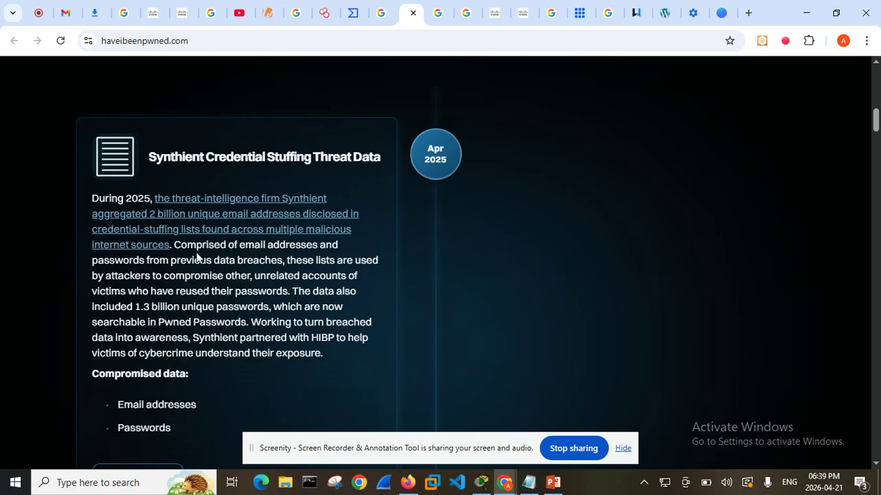
scroll(184, 241, "down", 4)
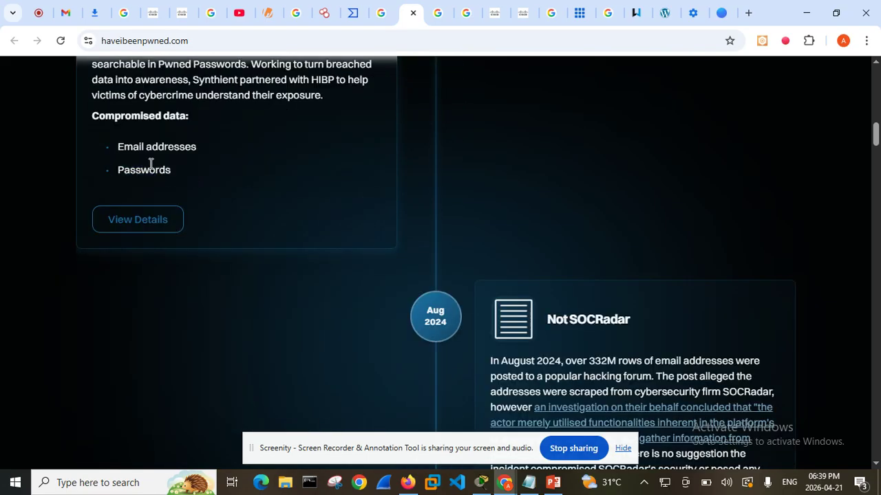
scroll(529, 152, "down", 4)
scroll(531, 152, "down", 14)
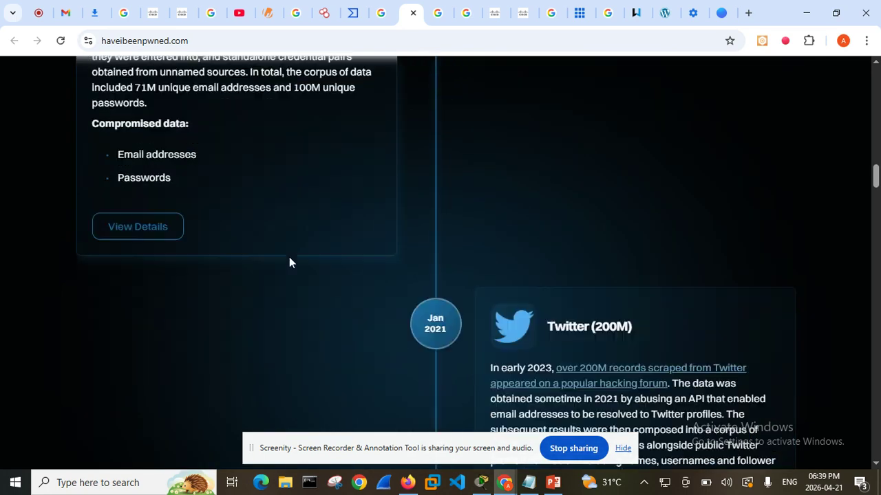
scroll(335, 268, "down", 15)
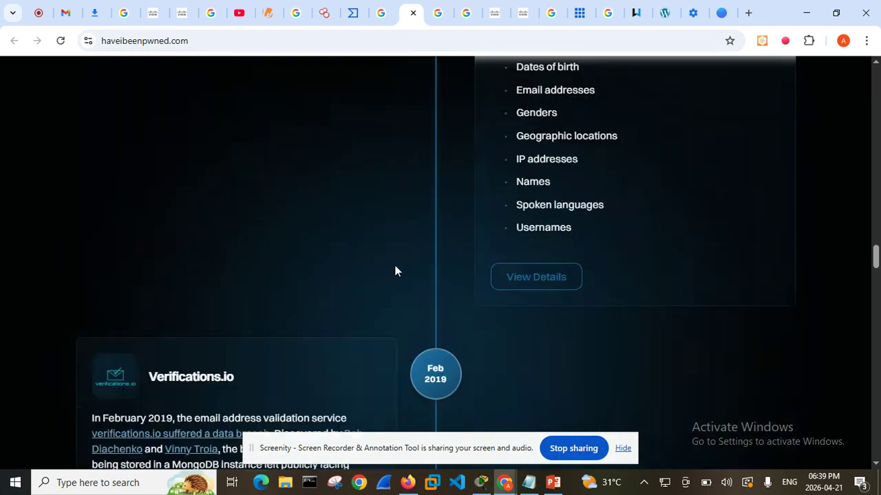
scroll(416, 264, "down", 15)
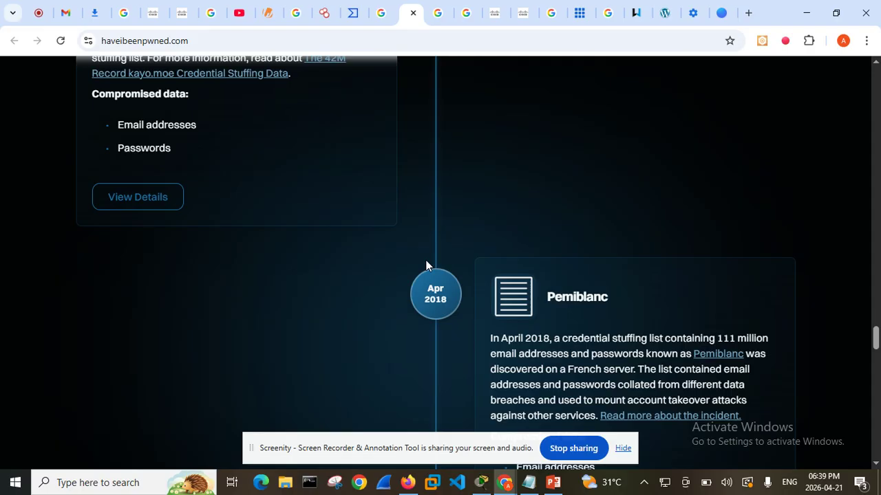
scroll(425, 264, "down", 10)
scroll(427, 259, "up", 15)
scroll(430, 259, "up", 20)
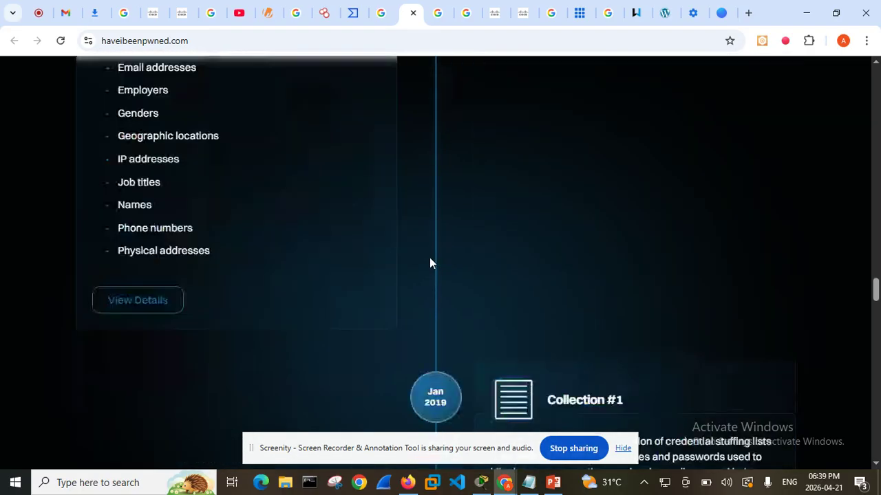
scroll(427, 262, "up", 20)
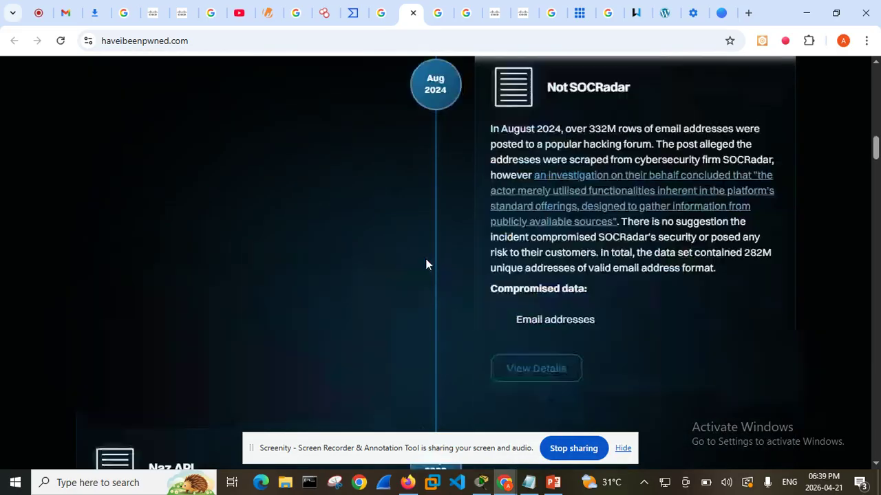
scroll(426, 265, "up", 3)
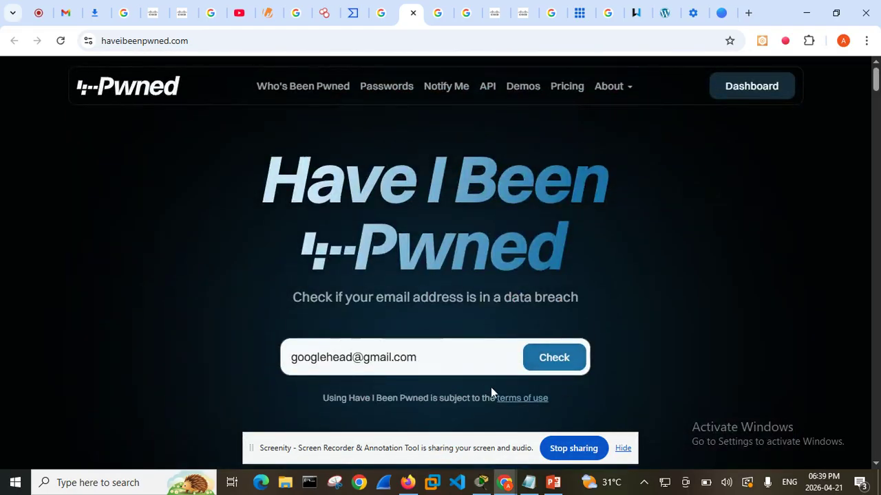
left_click_drag(415, 361, 271, 370)
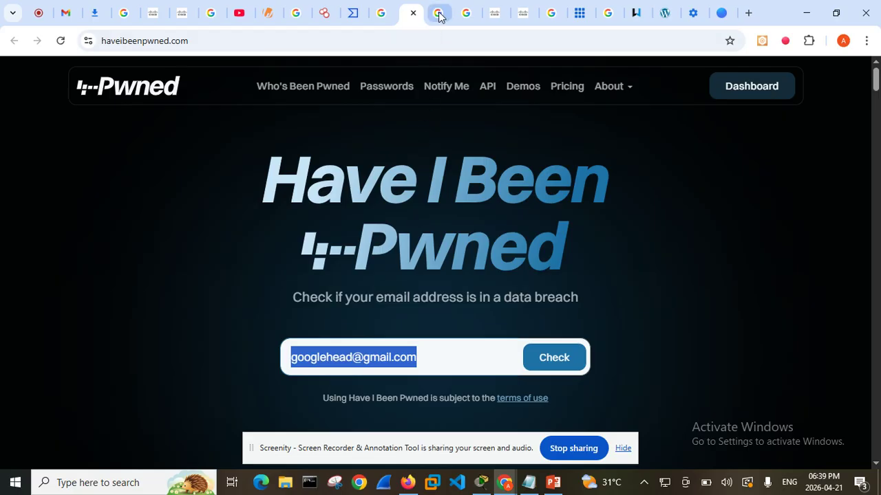
Look past the neighbouring open page to the Google results for cisco packet tracer
mouse_move(439, 16)
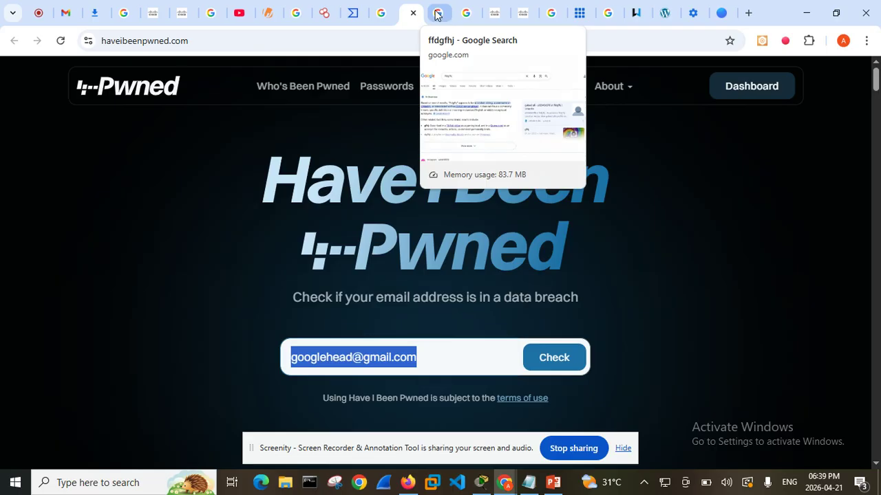
left_click(435, 14)
left_click(467, 13)
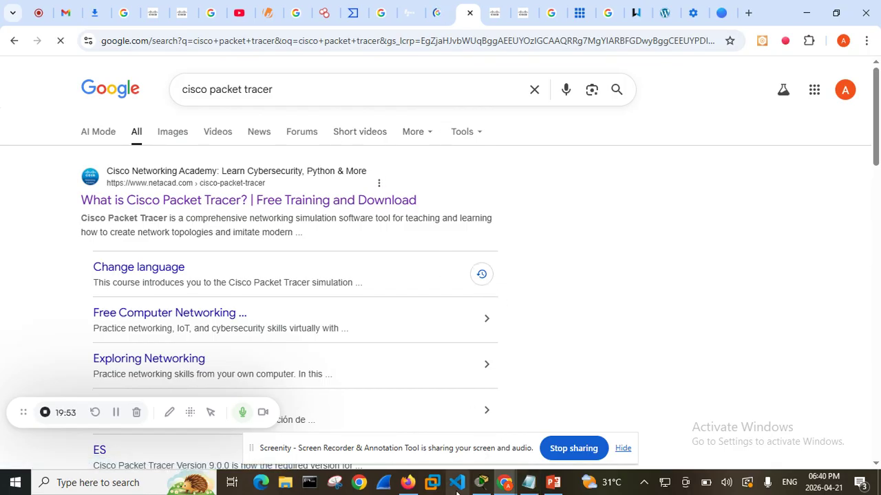
Switch to the Network Fundamentals presentation in PowerPoint and maximize its window
mouse_move(482, 484)
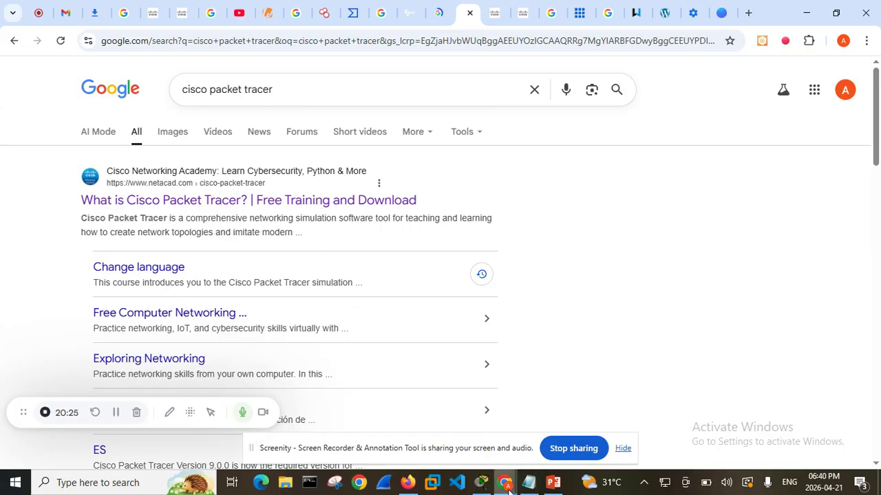
mouse_move(552, 482)
mouse_move(552, 440)
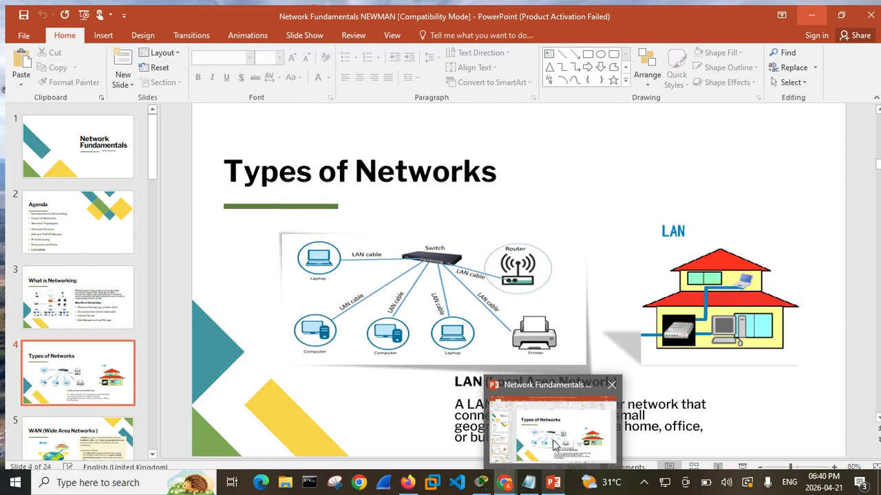
left_click(556, 483)
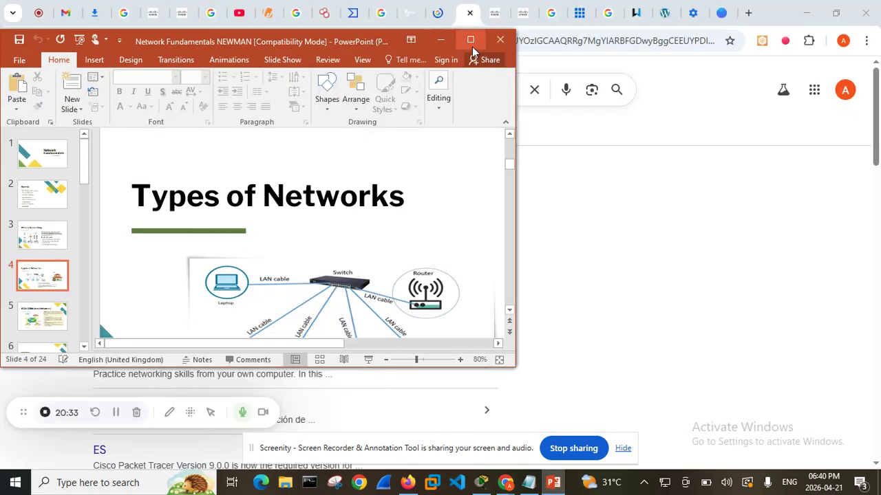
left_click(470, 41)
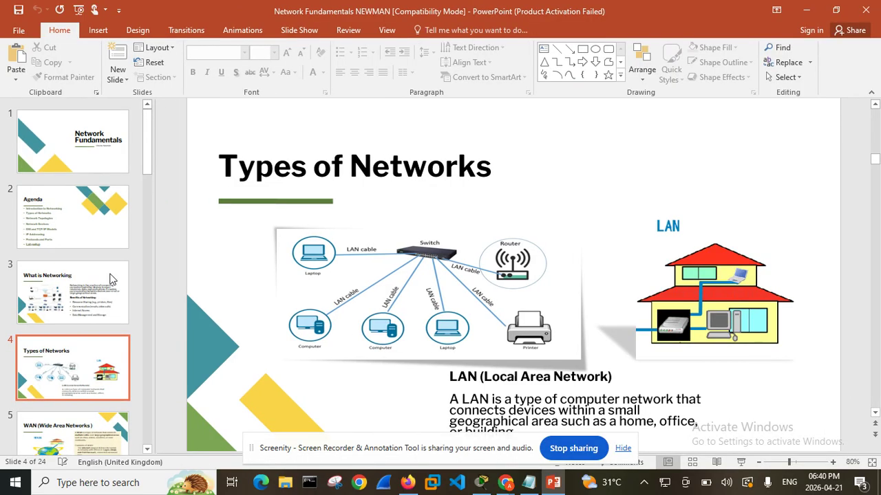
Look through the slide thumbnails from Types of Networks down to Network Topologies and HUB
left_click(92, 355)
scroll(99, 347, "down", 3)
scroll(97, 346, "down", 2)
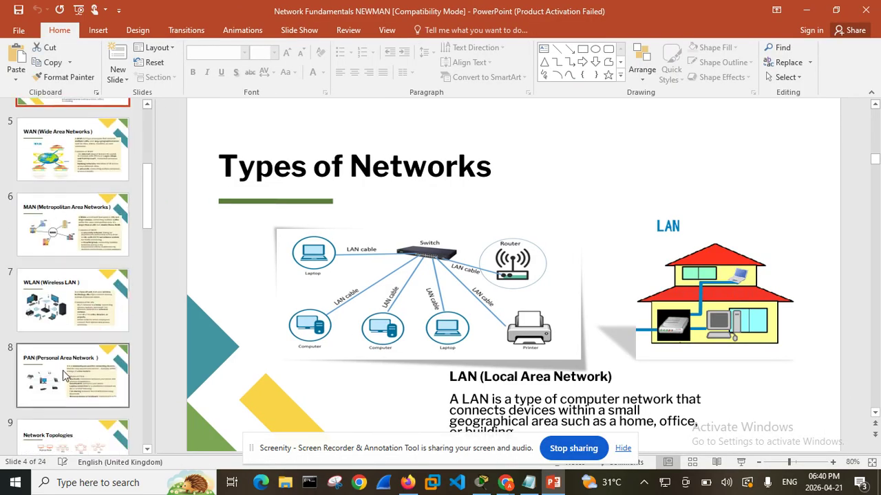
scroll(62, 375, "down", 3)
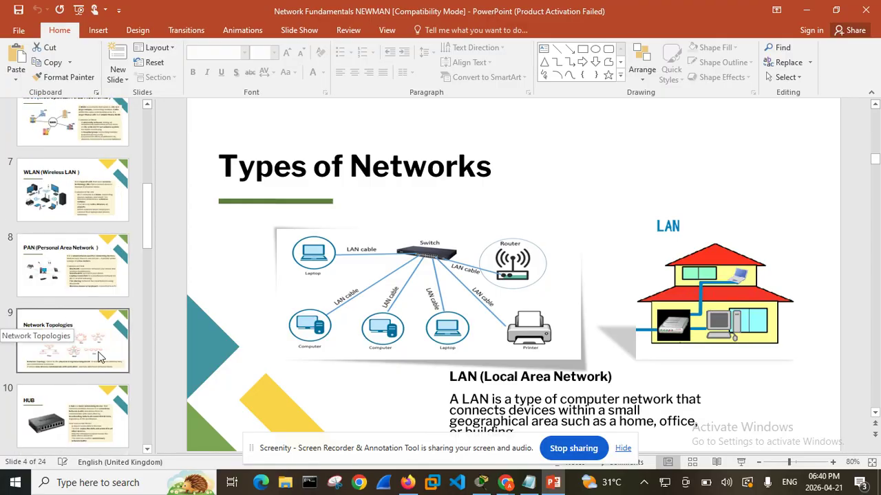
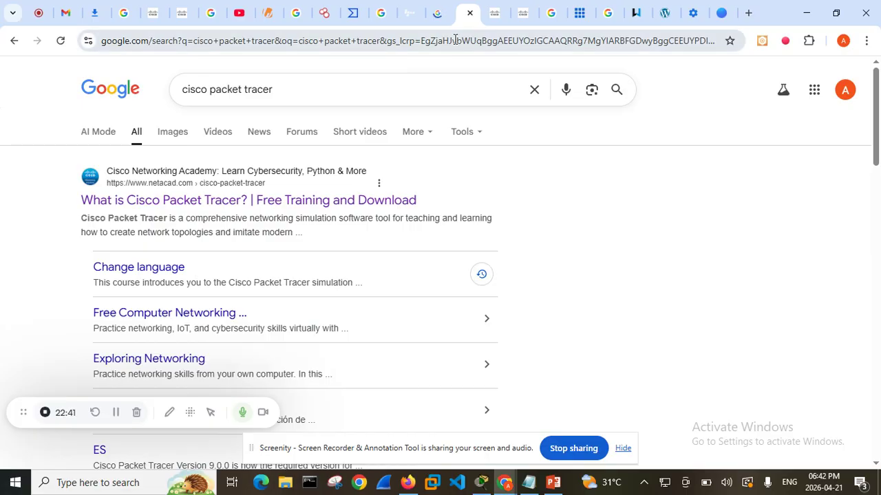
left_click(495, 13)
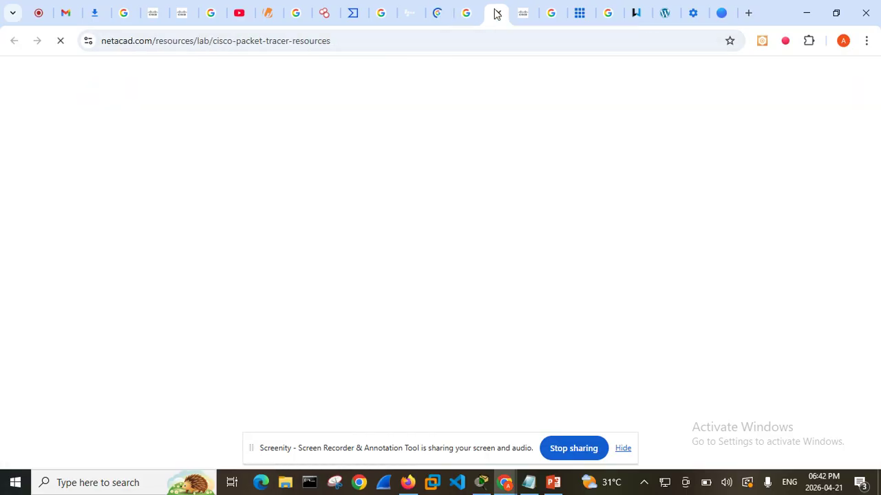
left_click(407, 40)
left_click(383, 41)
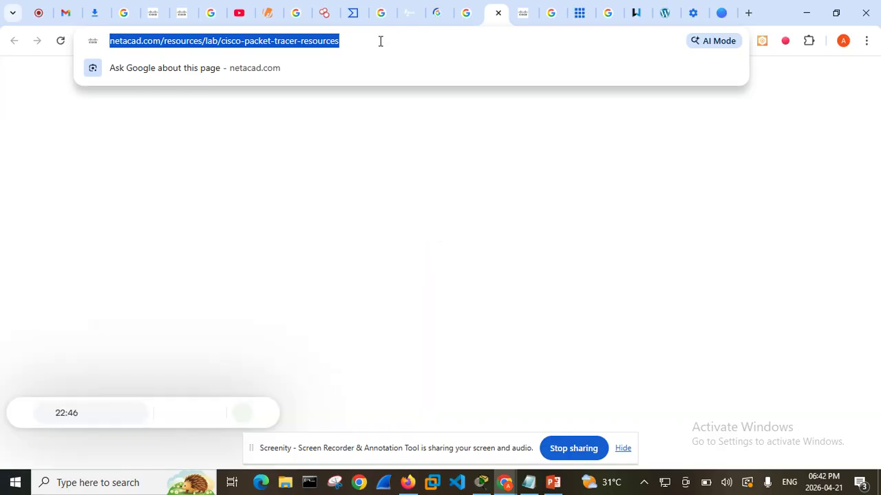
key("ctrl+v")
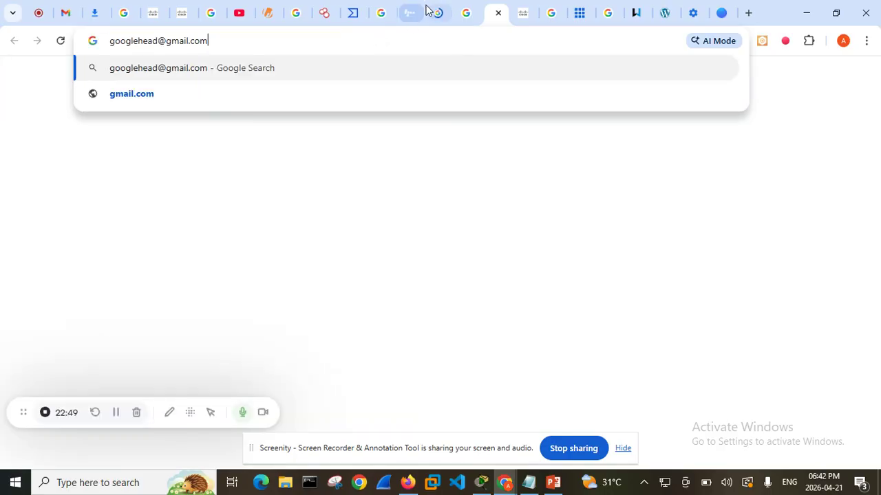
left_click(462, 11)
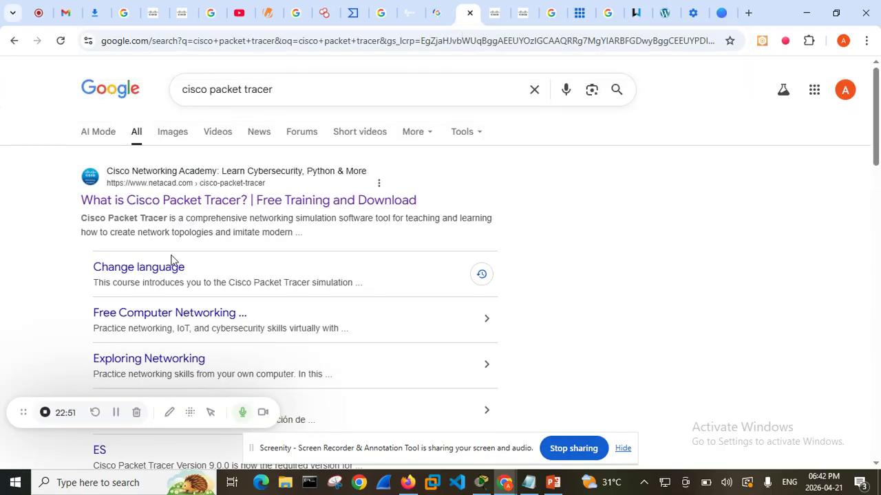
Open the "What is Cisco Packet Tracer?" search result and look through the page, including the Start Learning courses and the FAQs
left_click(173, 200)
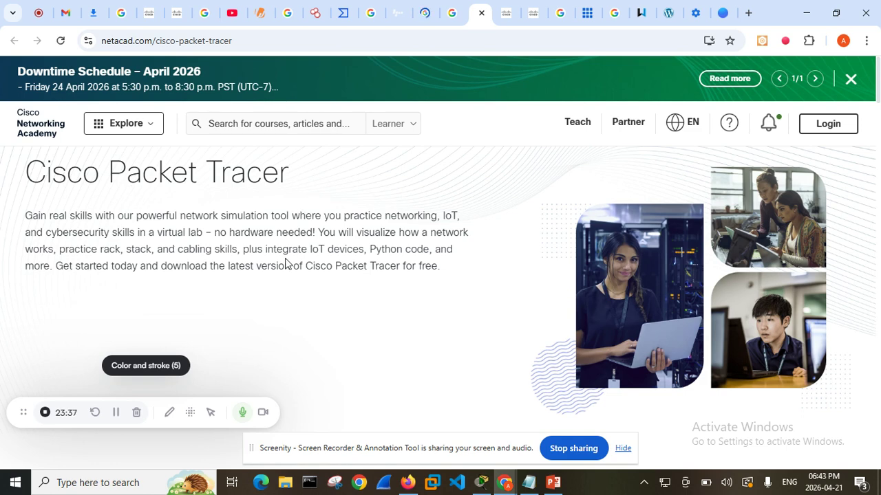
scroll(281, 260, "down", 2)
scroll(305, 296, "down", 10)
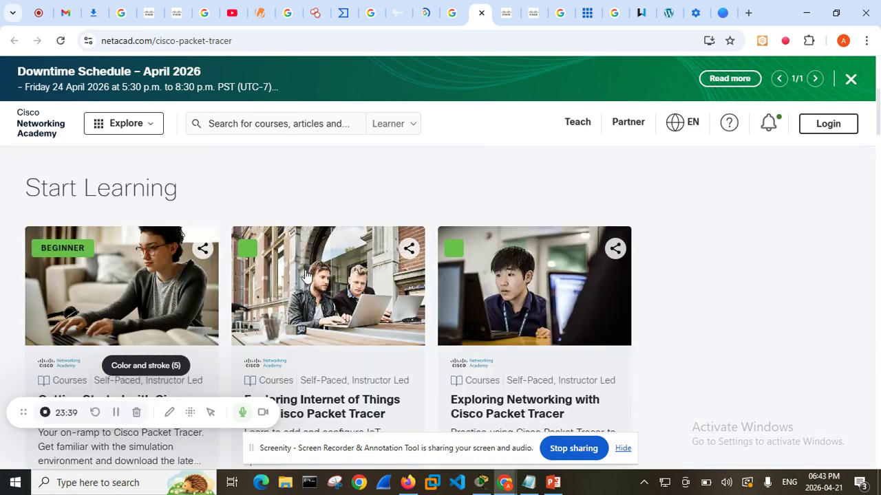
scroll(315, 303, "down", 6)
scroll(314, 304, "up", 2)
scroll(307, 309, "down", 10)
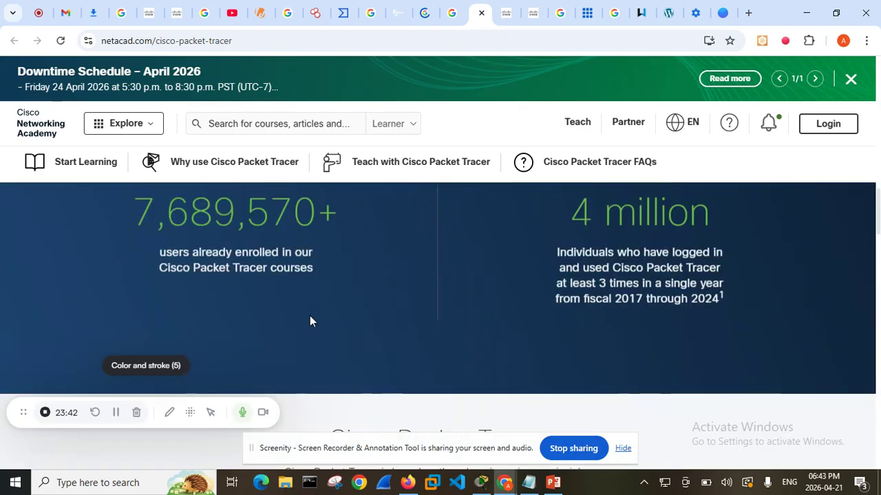
scroll(307, 335, "down", 10)
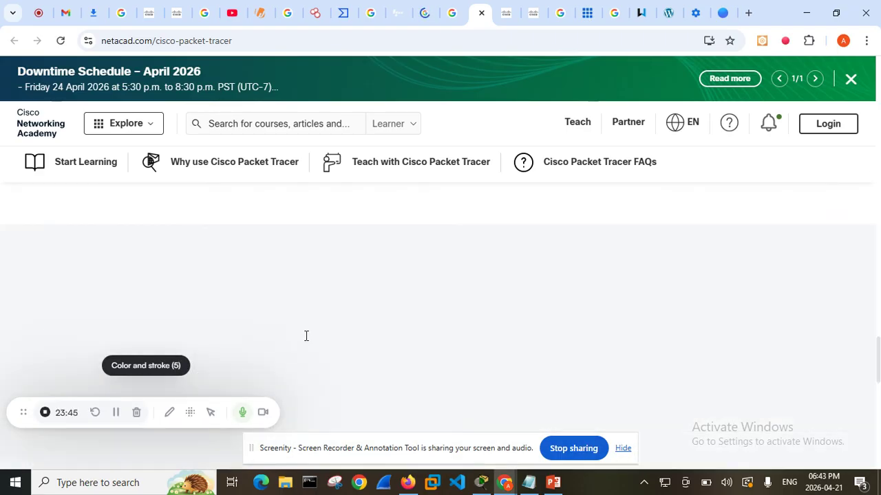
scroll(307, 341, "up", 15)
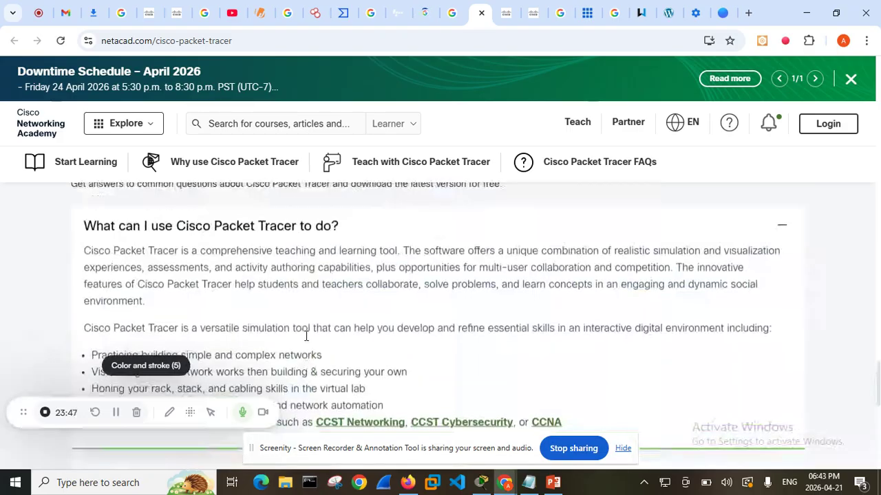
scroll(307, 340, "up", 10)
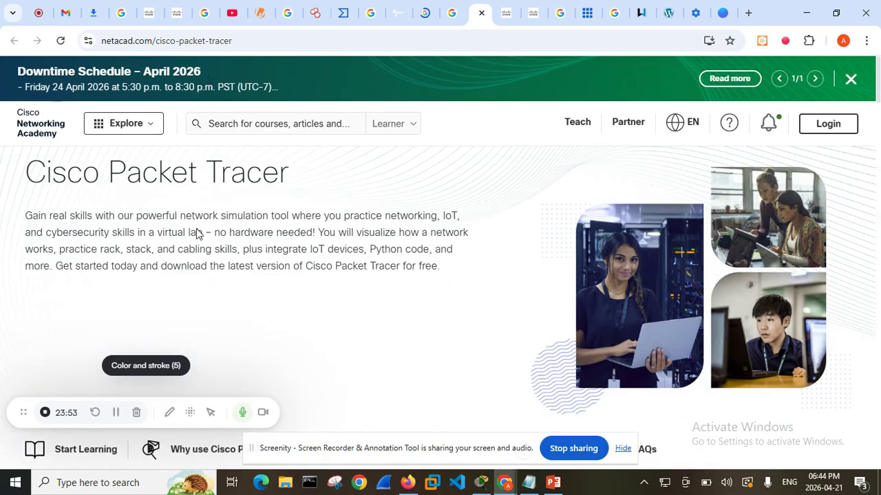
Go to the Cisco Networking Academy home page and open the Cisco Packet Tracer subject from its subject areas
left_click(29, 127)
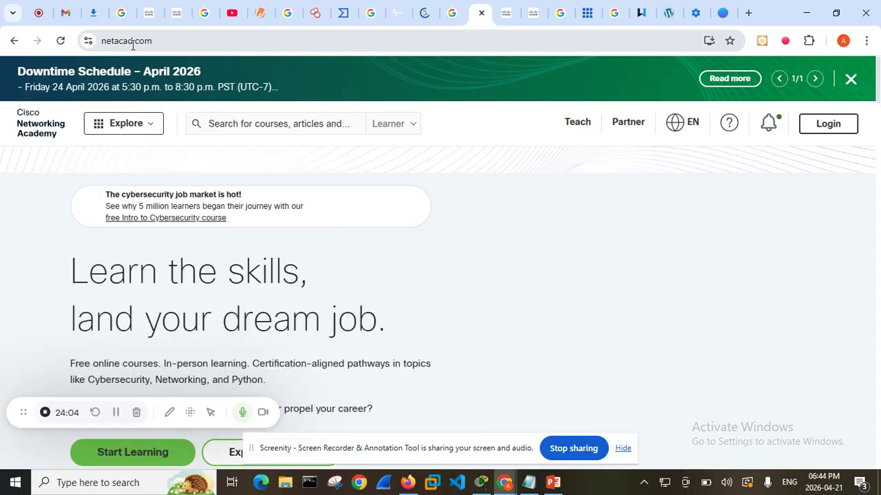
scroll(434, 265, "down", 3)
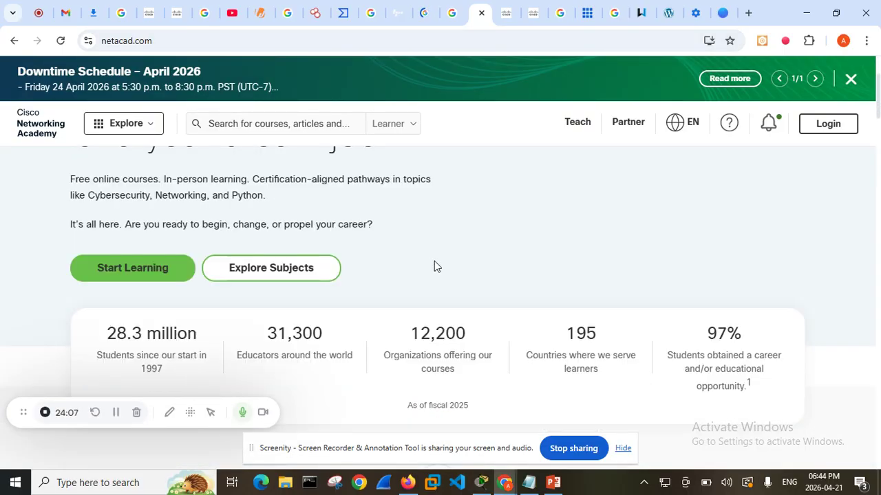
scroll(434, 266, "down", 1)
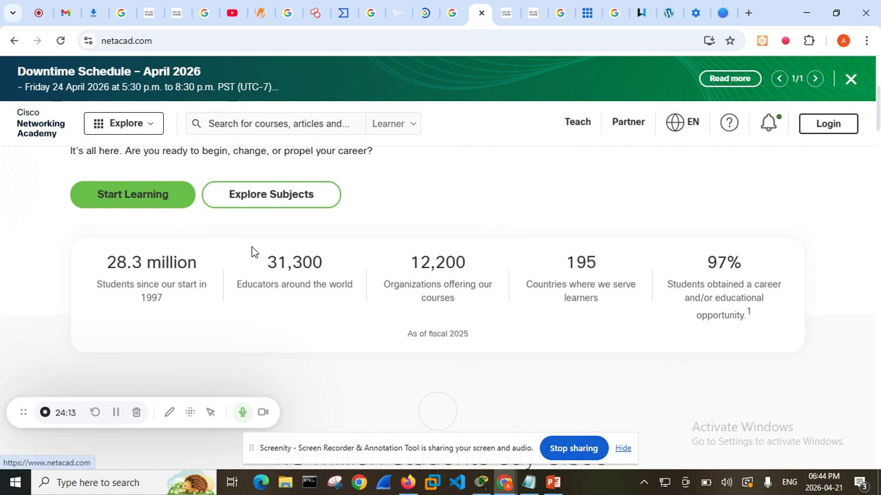
scroll(439, 209, "down", 2)
scroll(441, 216, "down", 5)
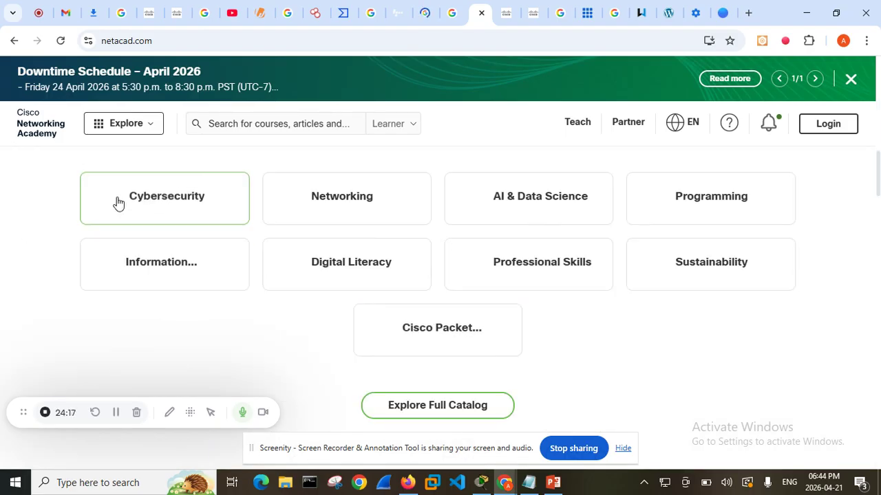
left_click(444, 331)
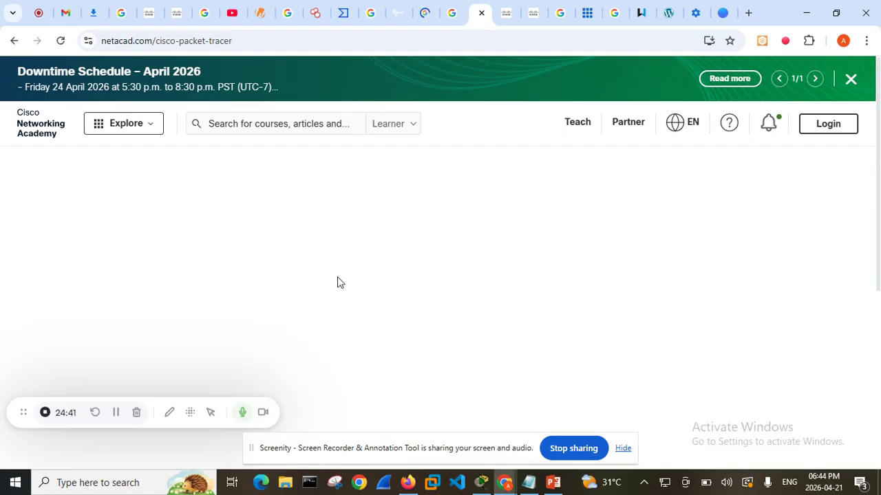
Reload the blank Cisco Packet Tracer page and choose to wait for the unresponsive page
scroll(437, 255, "down", 2)
left_click(61, 41)
scroll(390, 302, "down", 5)
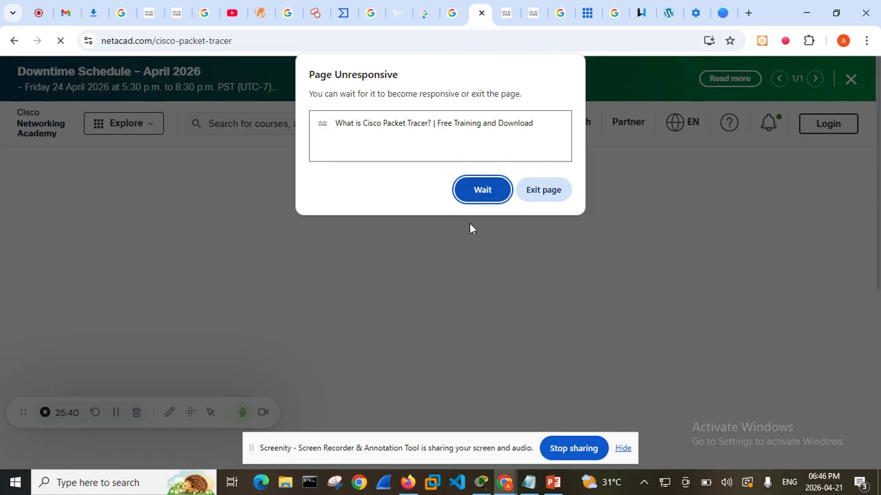
left_click(484, 192)
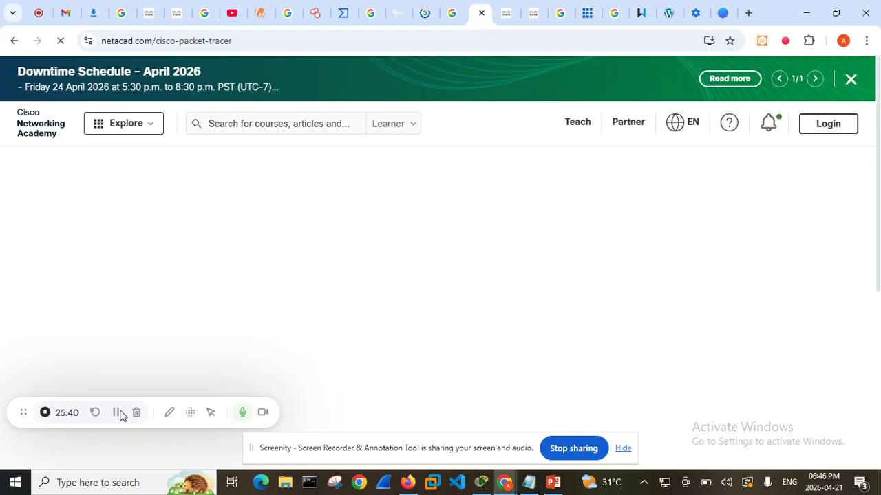
Check the two other open Networking Academy pages, looking through the home page's subject areas and certification section
left_click(501, 15)
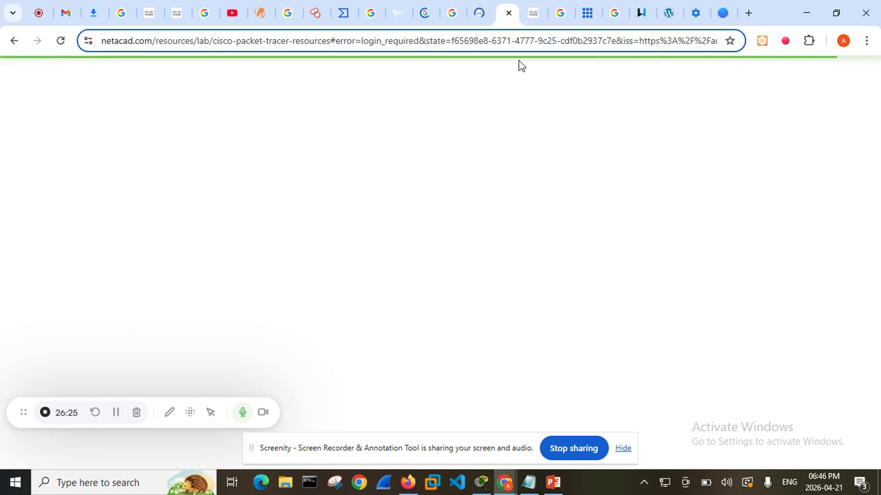
left_click(528, 18)
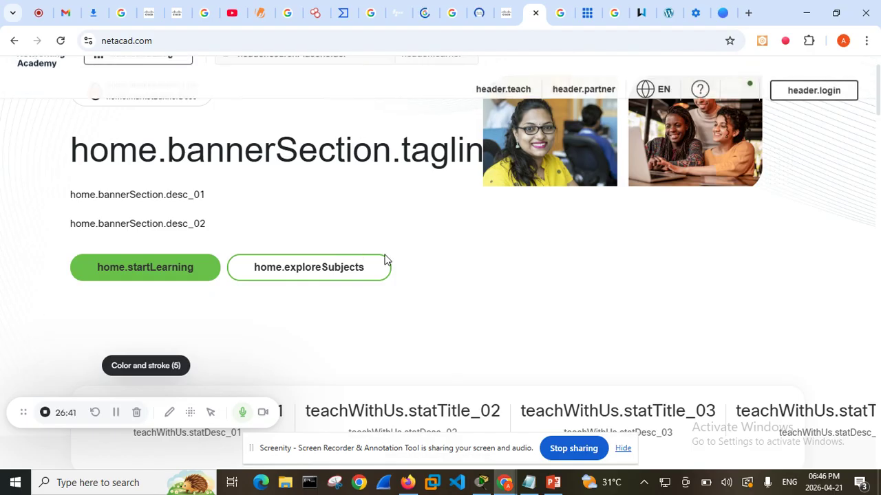
scroll(385, 260, "down", 10)
scroll(387, 257, "up", 1)
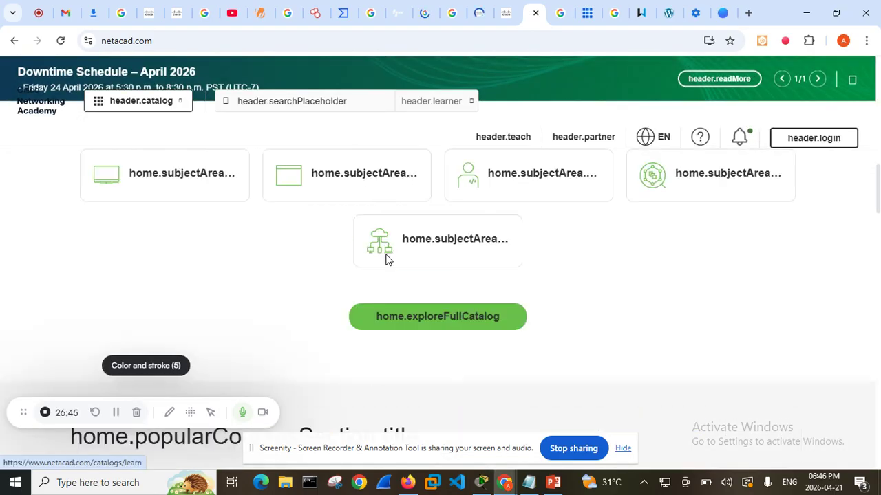
scroll(386, 258, "down", 15)
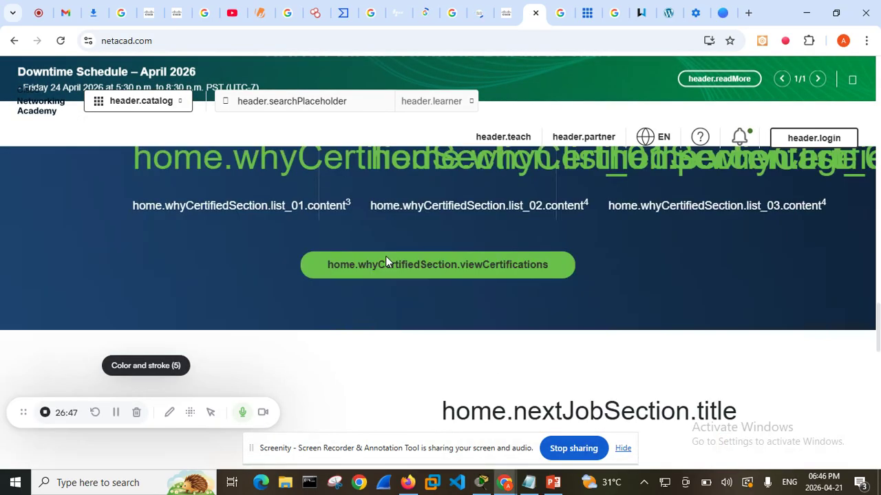
scroll(386, 260, "down", 15)
scroll(386, 260, "up", 5)
scroll(386, 260, "up", 10)
scroll(386, 260, "up", 5)
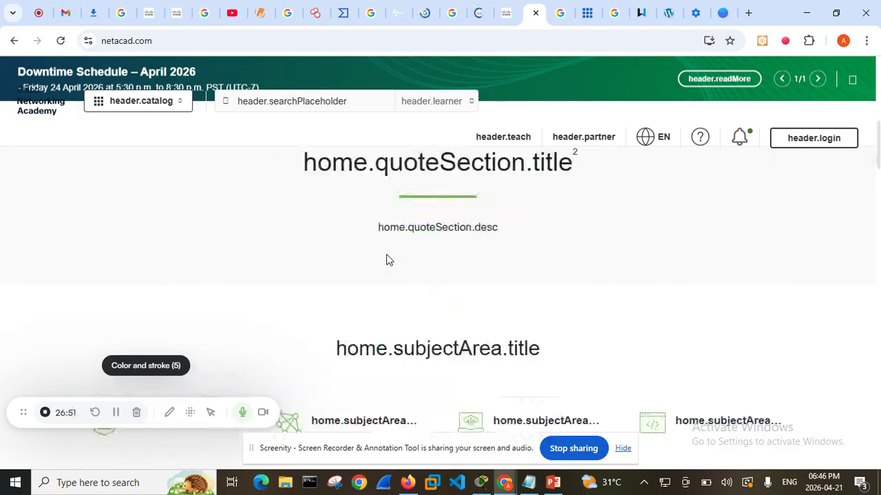
scroll(386, 260, "up", 5)
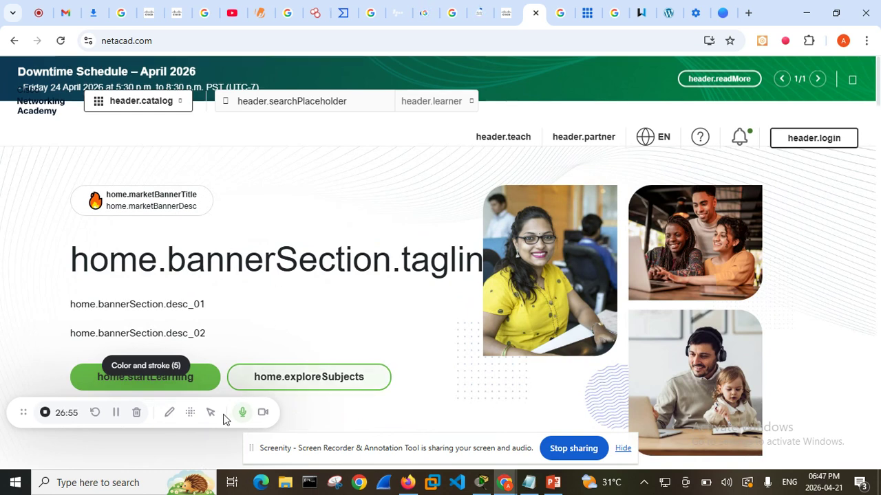
left_click(116, 415)
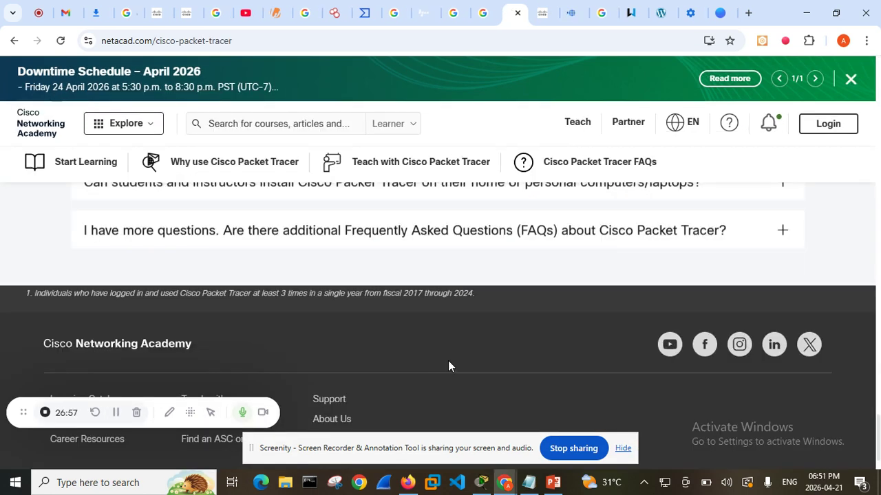
Switch to the Incognito window with the Cisco Packet Tracer Resources page and dismiss its cookie notice
scroll(448, 361, "up", 5)
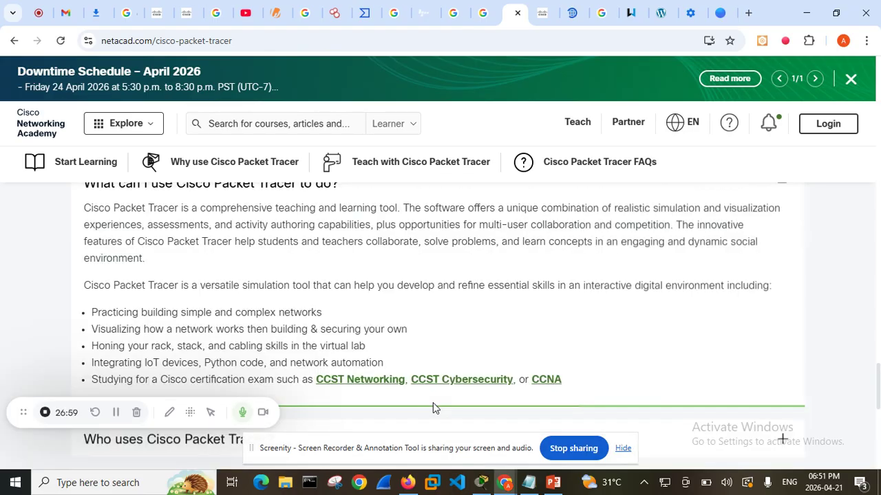
mouse_move(503, 486)
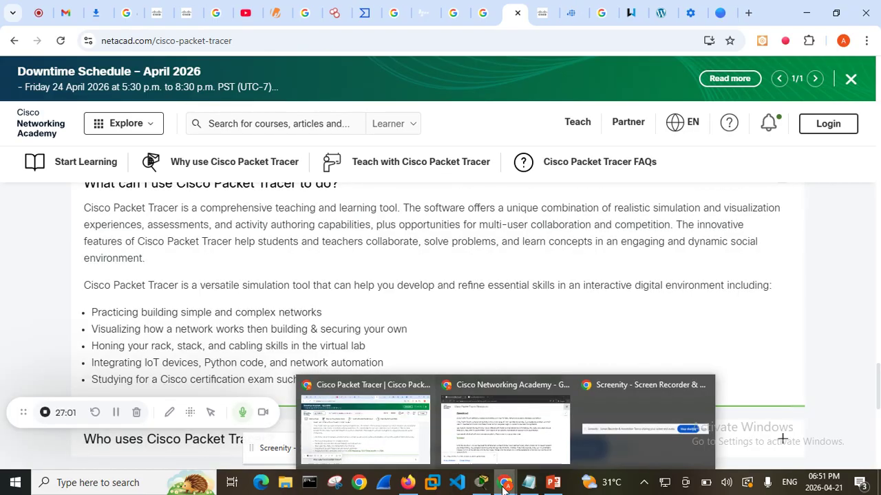
left_click(472, 435)
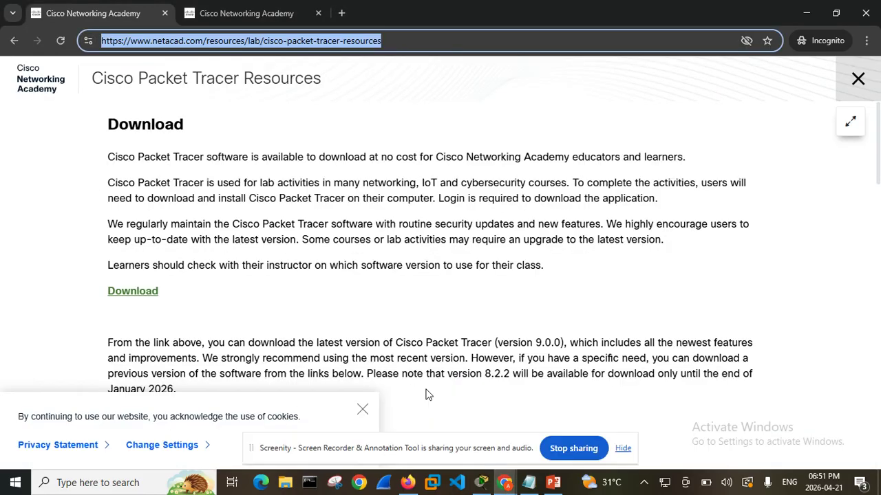
left_click(425, 40)
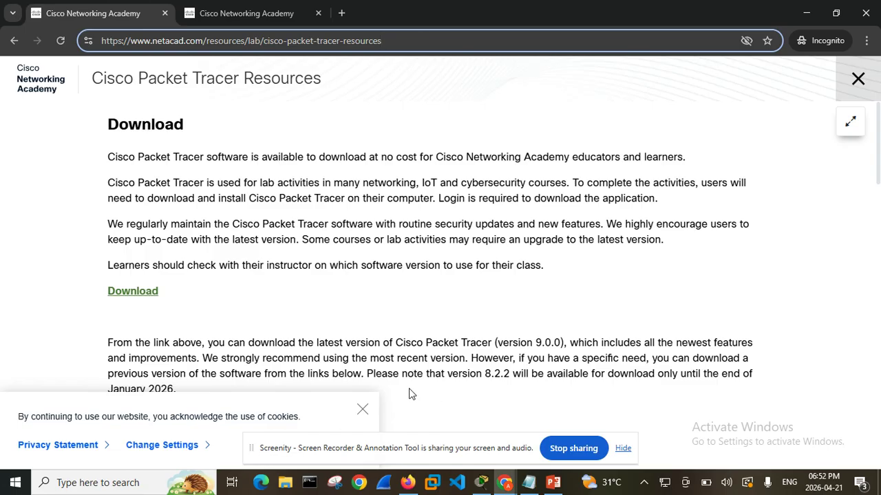
left_click(362, 410)
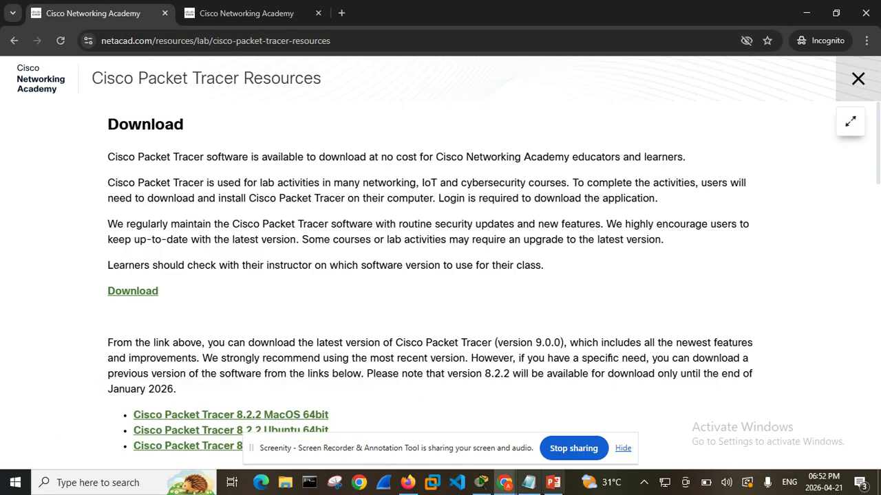
Examine the Download section, the 8.2.2 links for MacOS, Ubuntu and Windows, and the Get Started courses
mouse_move(529, 483)
mouse_move(512, 435)
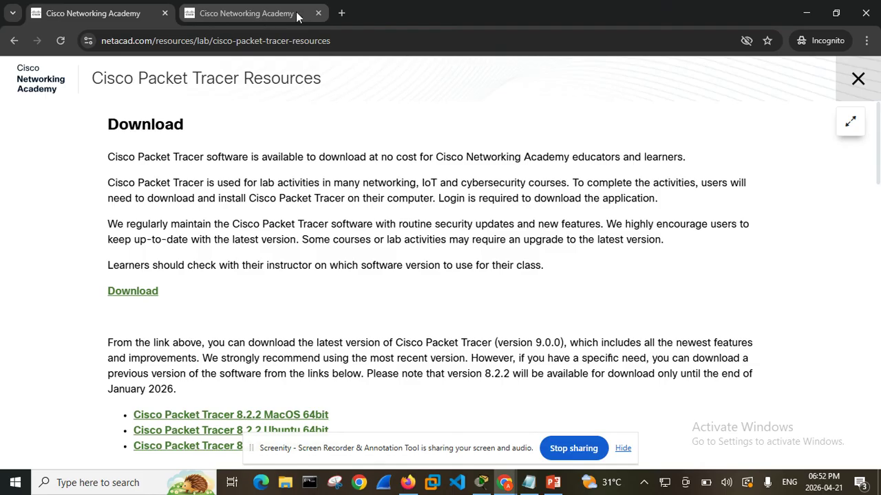
scroll(295, 309, "down", 1)
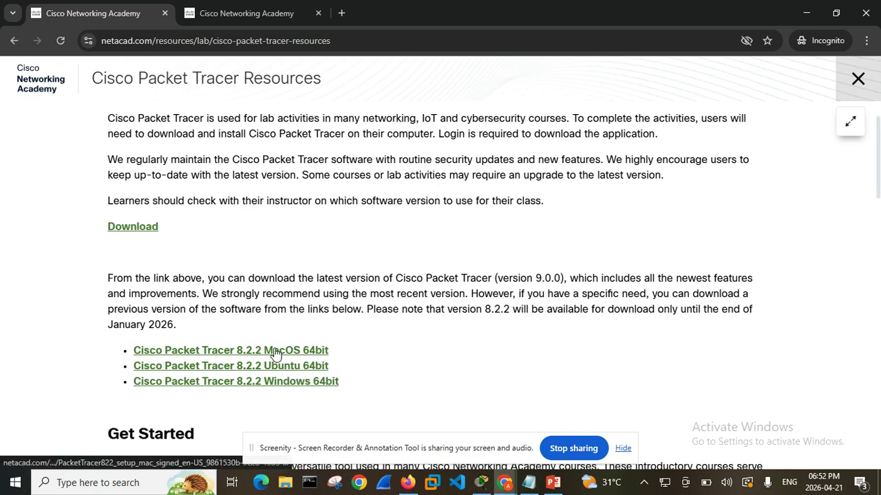
scroll(275, 351, "down", 3)
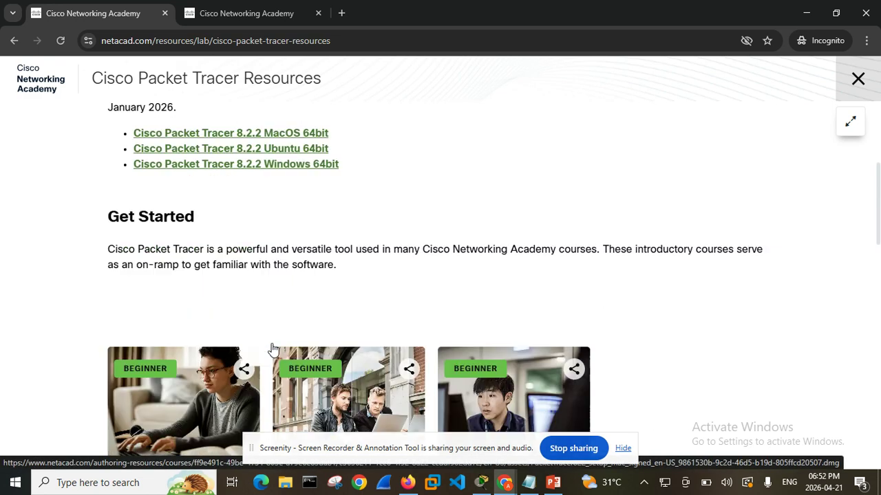
scroll(272, 347, "up", 4)
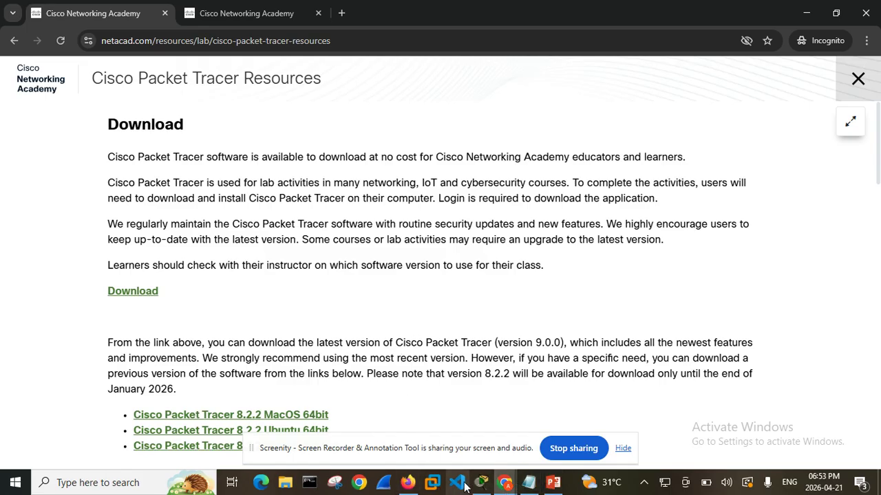
Switch to the Cisco Packet Tracer application with the open network topology
mouse_move(481, 482)
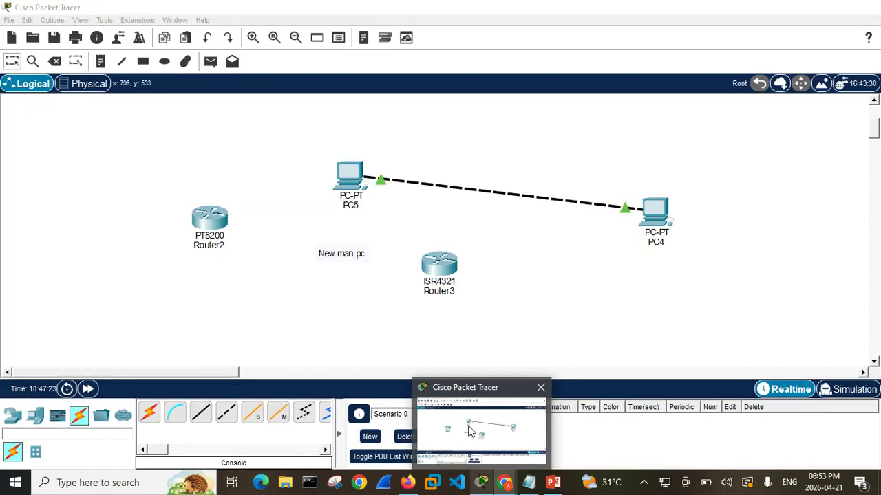
left_click(472, 432)
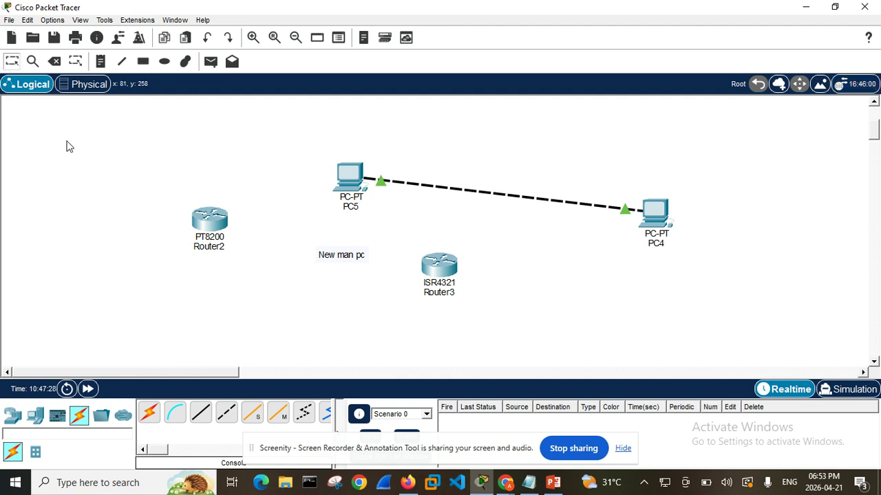
Delete all the PCs, routers and the text note from the logical workspace and reset the zoom
left_click_drag(60, 117, 723, 336)
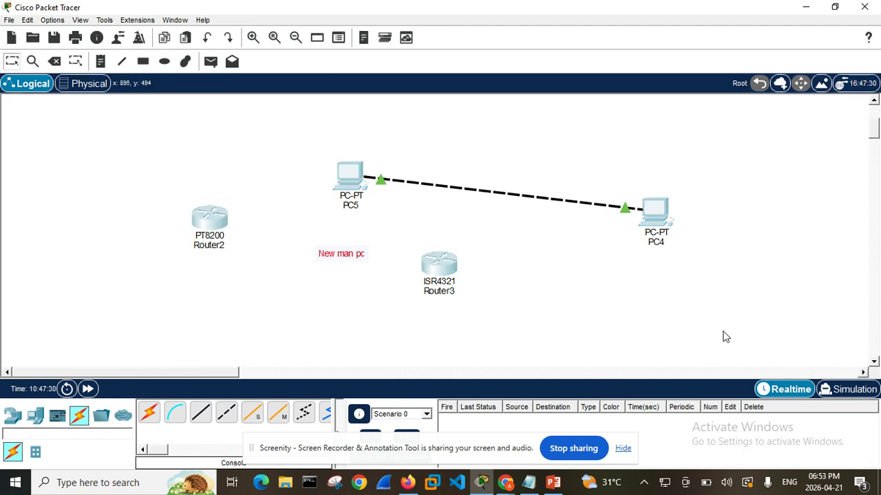
left_click(53, 62)
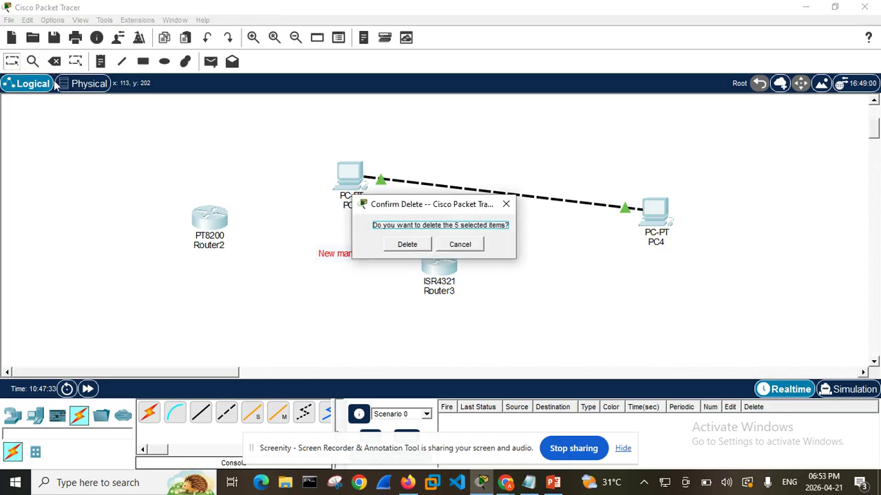
left_click(399, 246)
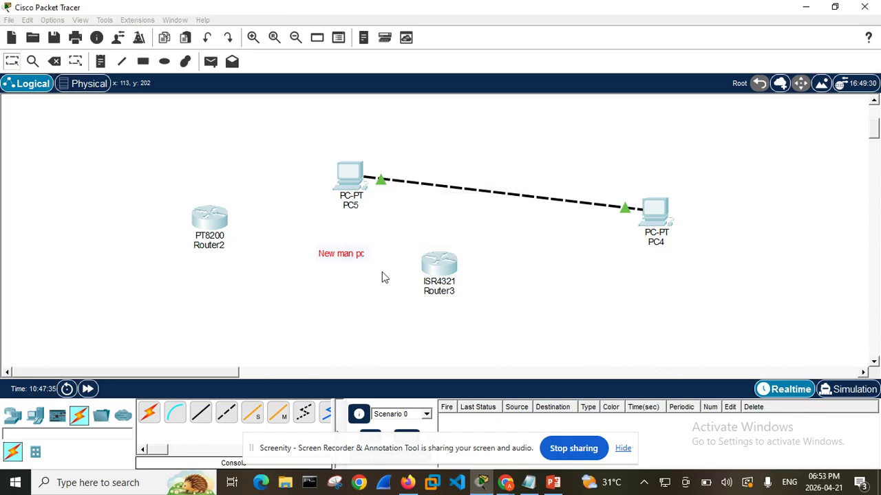
left_click(276, 38)
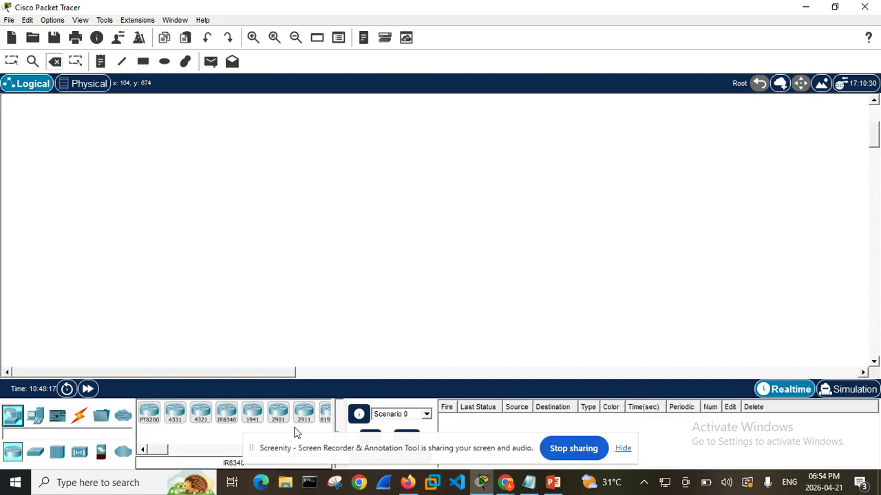
Hide the screen-sharing notice and look through the router, switch and hub models among the network devices
left_click(623, 448)
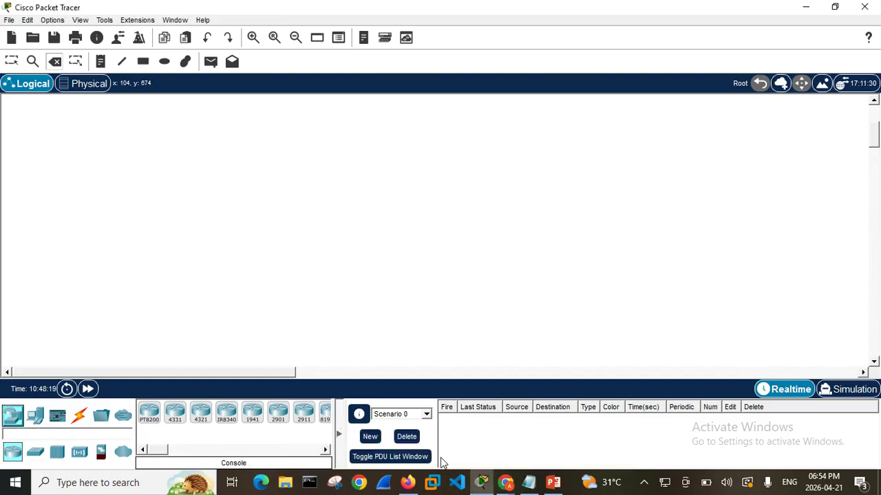
mouse_move(159, 456)
left_mouse_down()
mouse_move(237, 456)
mouse_move(165, 461)
left_mouse_up()
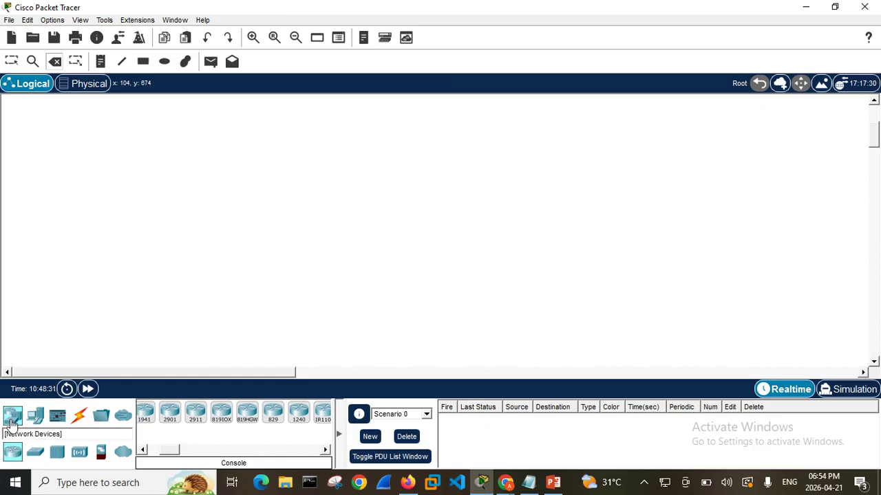
left_click(36, 452)
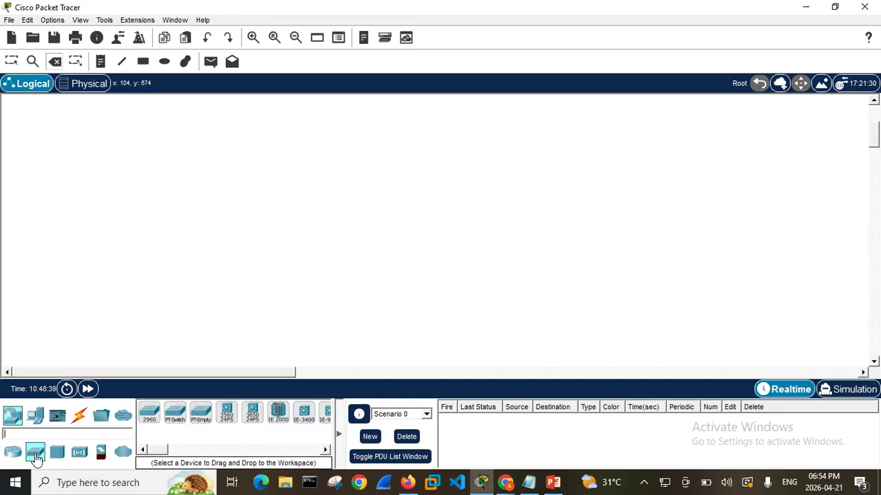
mouse_move(161, 450)
left_mouse_down()
mouse_move(183, 443)
mouse_move(153, 442)
left_mouse_up()
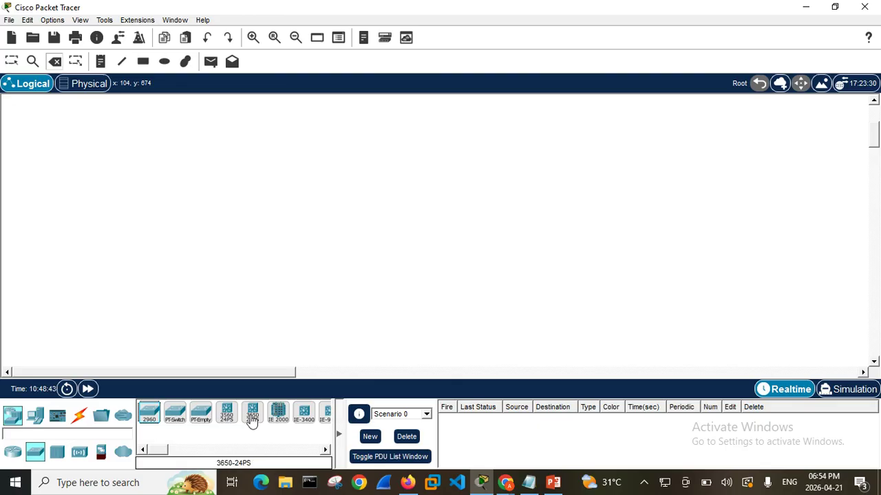
left_click(57, 453)
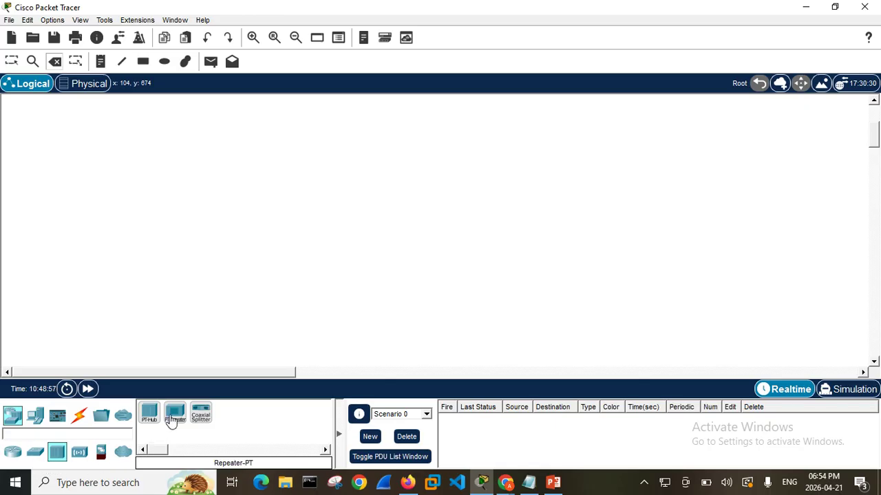
Look through the end devices and the Home category of smart devices
left_click(36, 416)
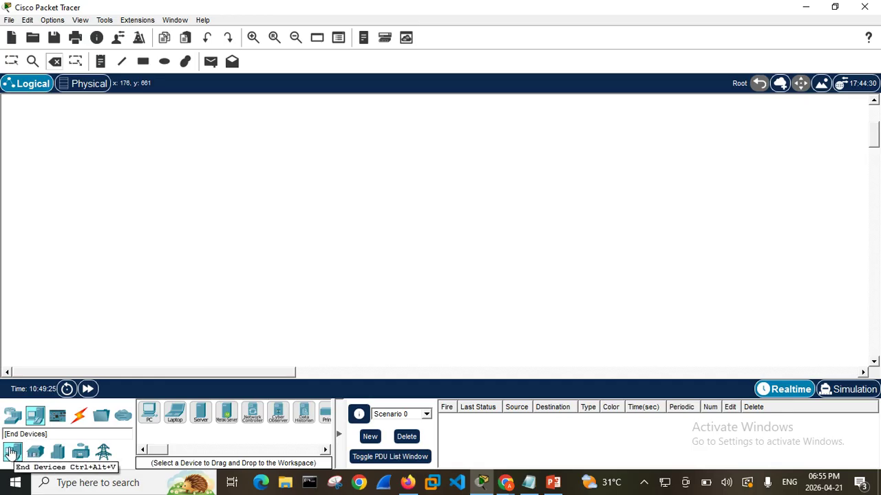
left_click(36, 452)
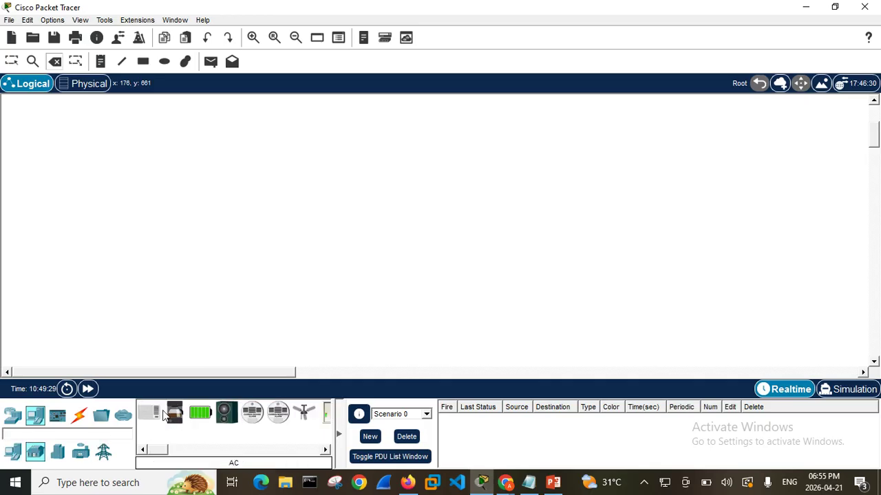
left_click_drag(164, 453, 186, 443)
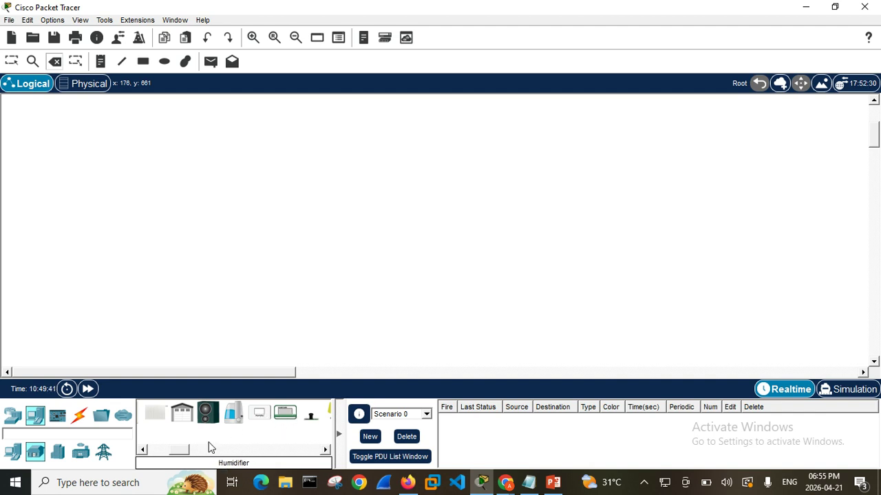
left_click_drag(183, 451, 204, 449)
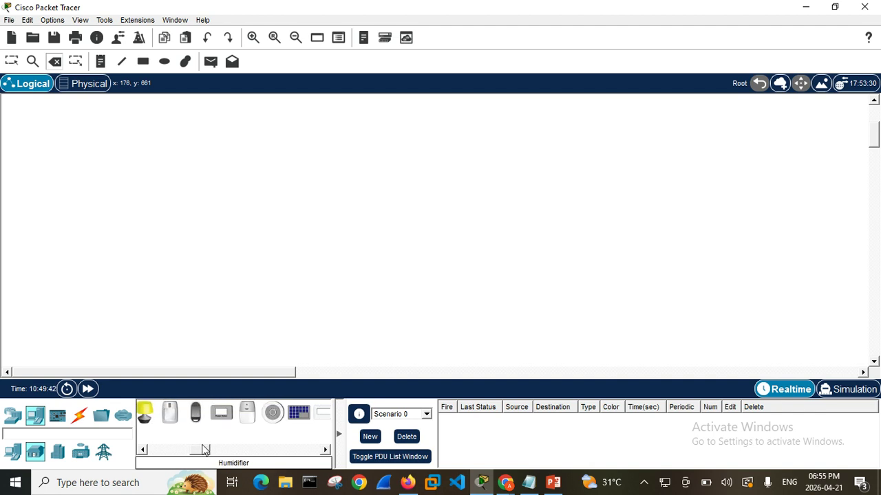
Place a Beacon, an Old Car and a Battery from the Smart City category on the workspace
left_click(59, 452)
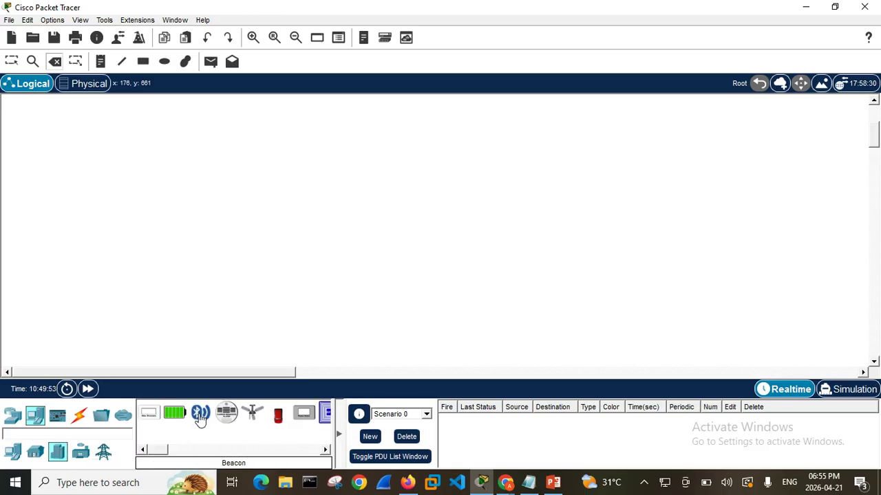
left_click_drag(199, 418, 235, 221)
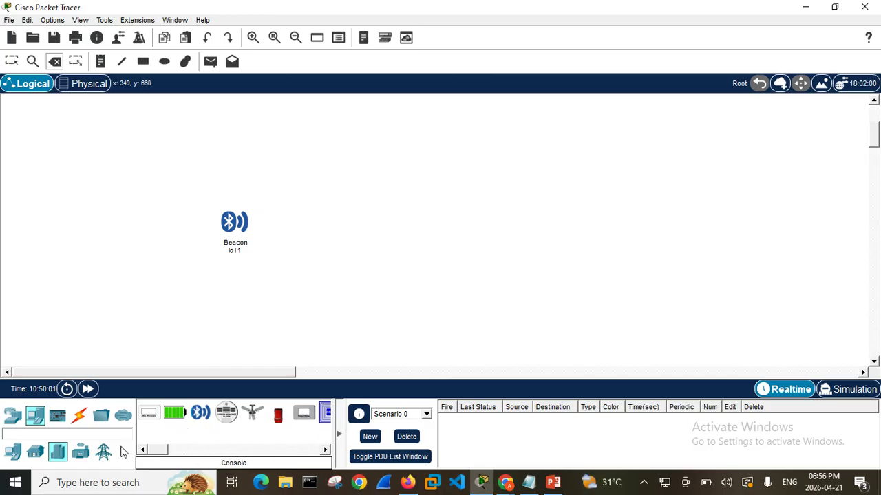
left_click(279, 416)
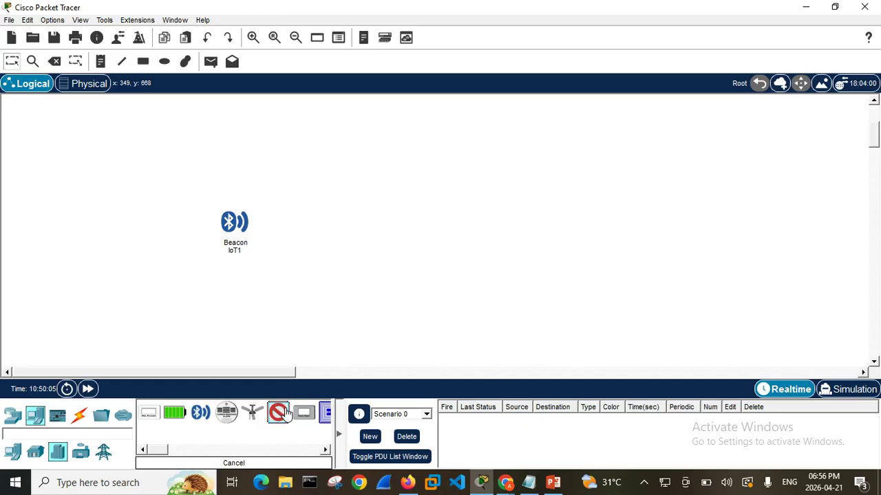
left_click(365, 170)
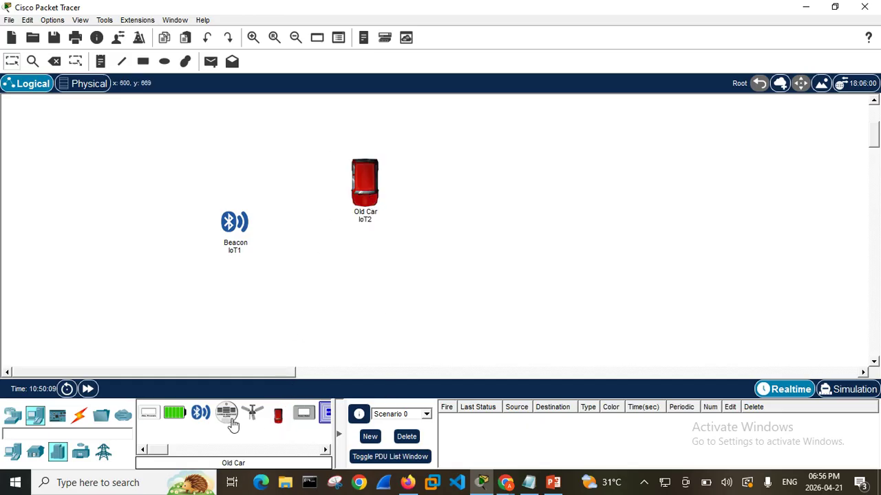
left_click_drag(175, 416, 152, 227)
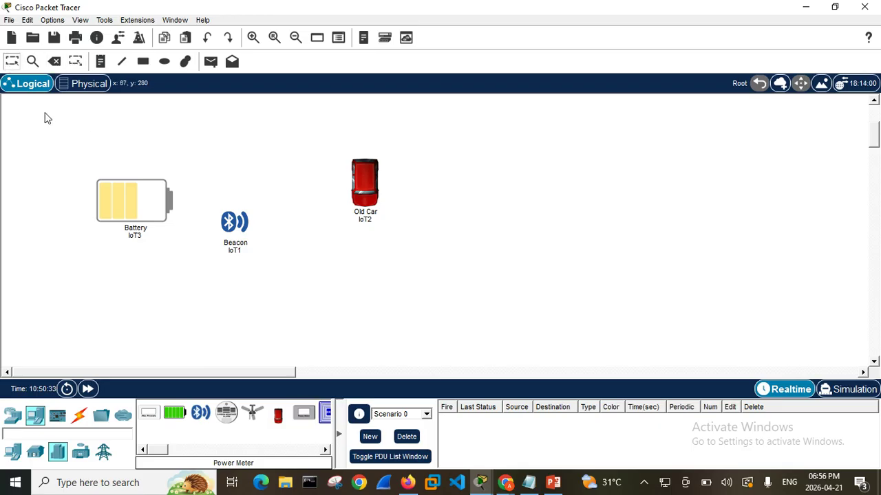
Delete the Battery, Beacon and Old Car from the workspace
left_click_drag(39, 121, 556, 320)
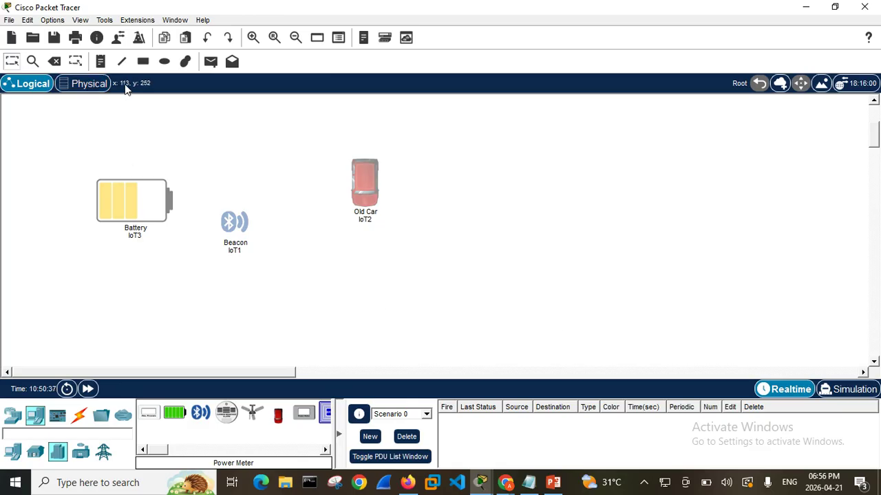
left_click(56, 62)
left_click(404, 245)
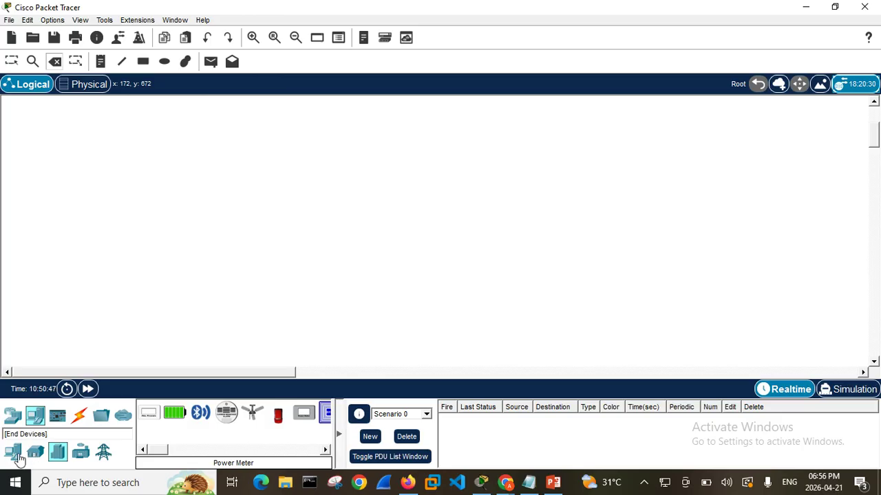
Place two PC end devices side by side in the upper part of the empty workspace
left_click(34, 416)
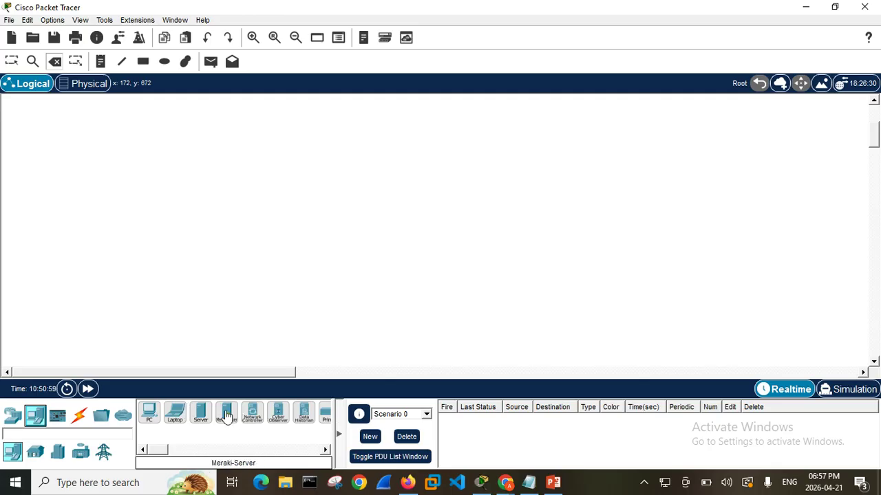
left_click(150, 417)
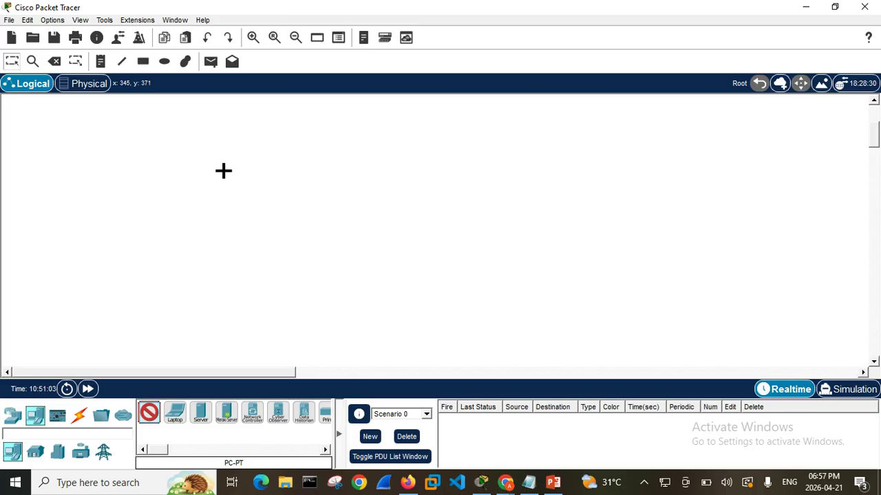
left_click(222, 172)
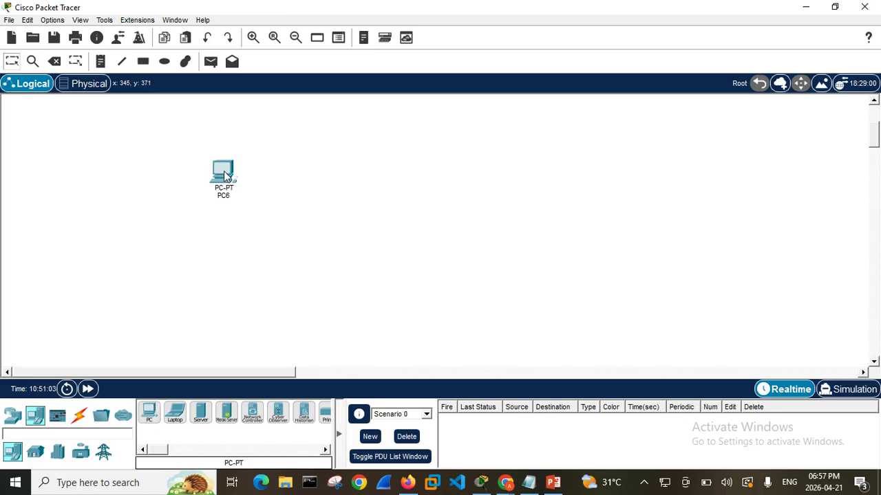
left_click(151, 414)
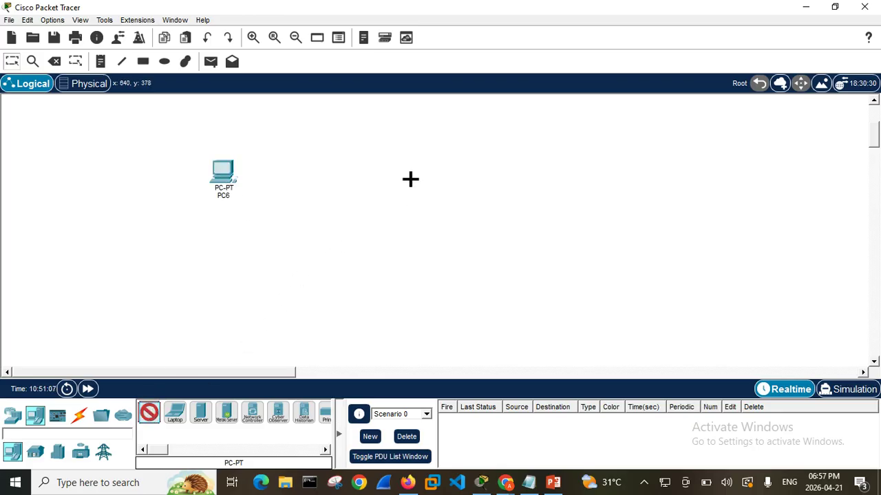
left_click(335, 172)
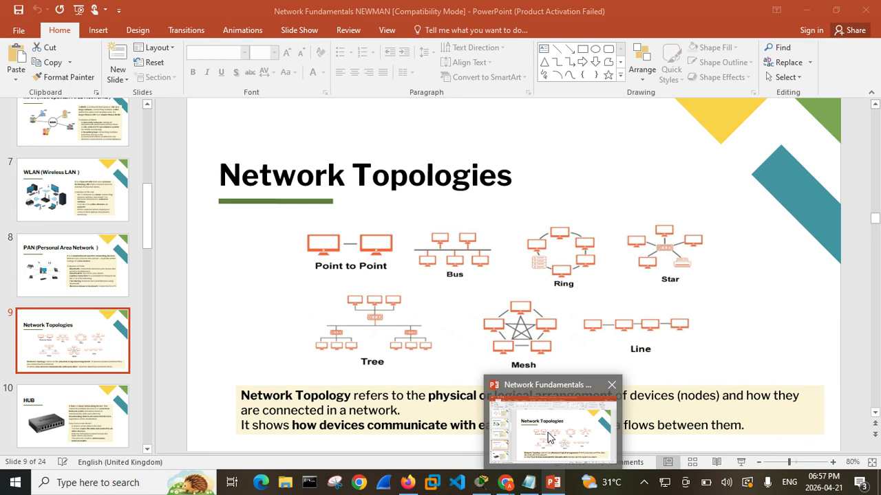
Switch to the Network Fundamentals presentation in PowerPoint and read the benefits on the What is Networking slide
left_click(550, 429)
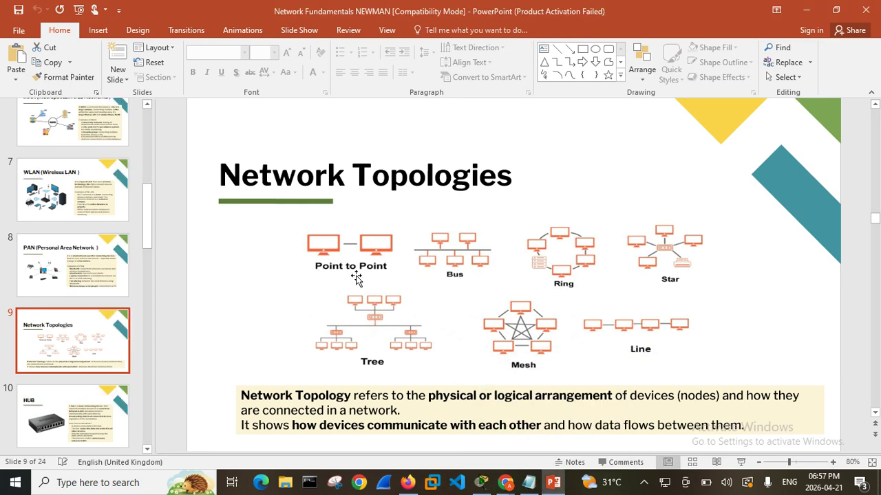
mouse_move(554, 490)
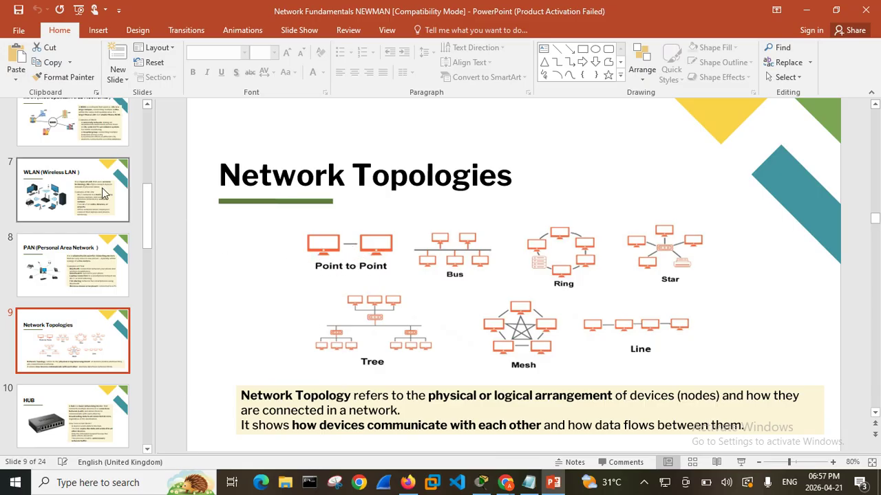
scroll(71, 186, "up", 6)
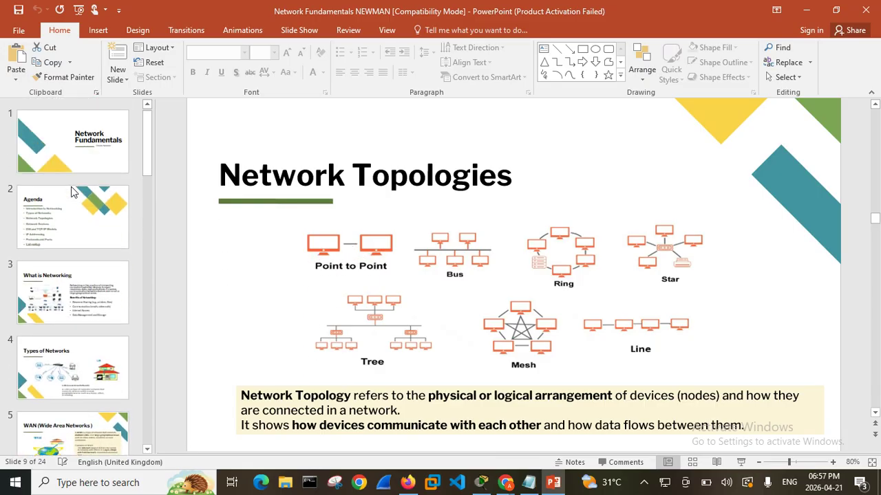
left_click(81, 300)
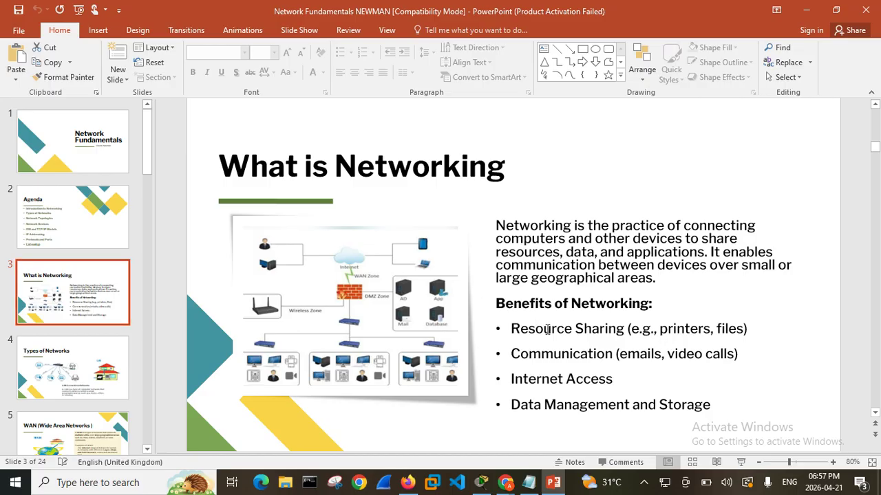
double_click(572, 331)
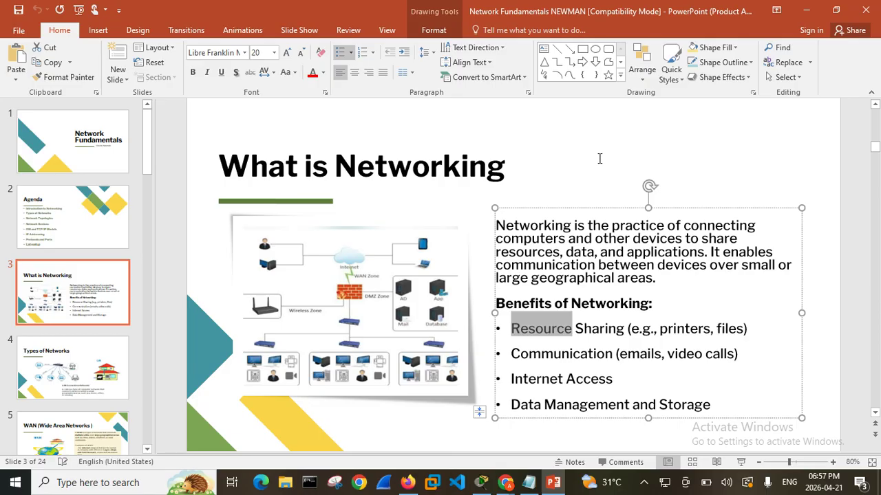
left_click(599, 158)
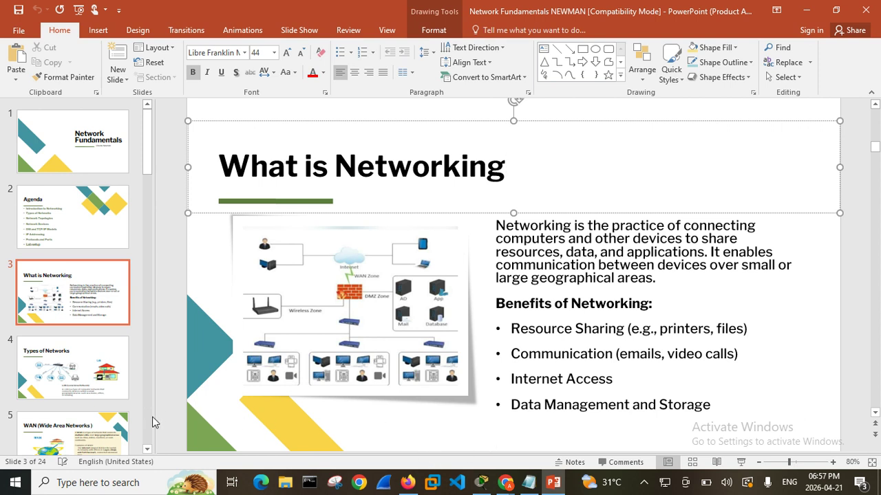
Return to the Network Topologies slide and examine the topology diagrams
scroll(115, 228, "down", 4)
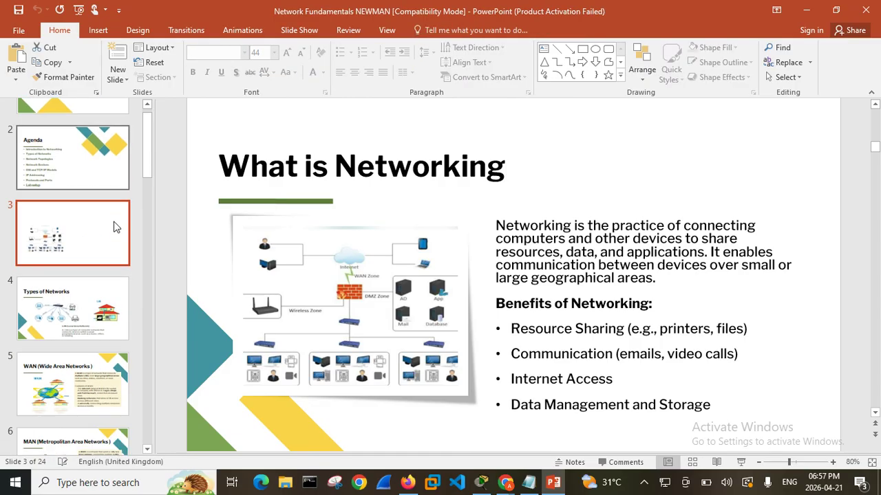
scroll(114, 229, "down", 4)
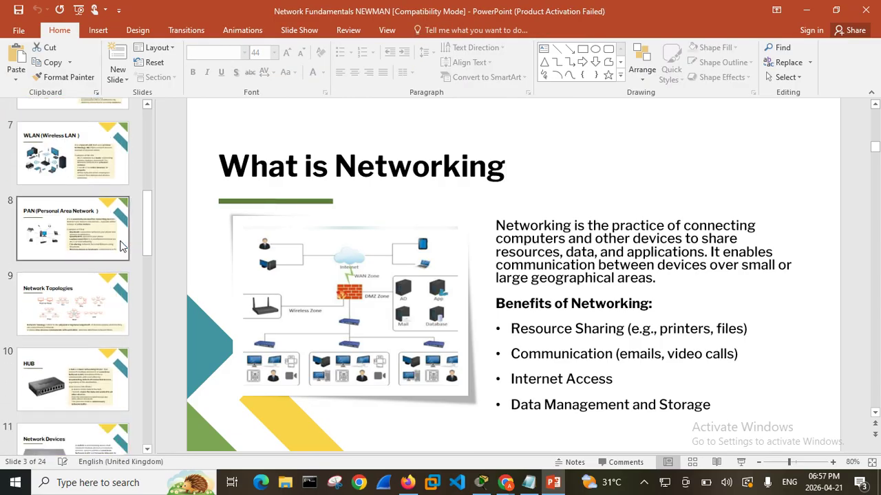
left_click(84, 198)
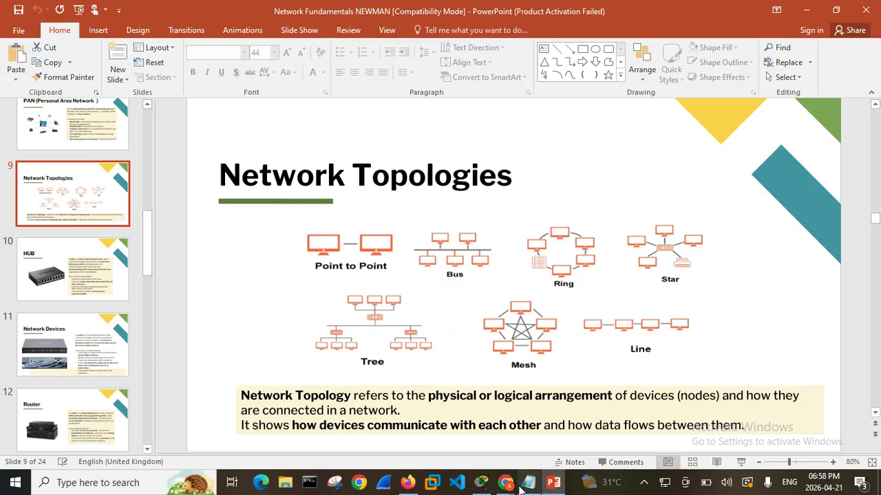
Switch to Cisco Packet Tracer and connect PC6's FastEthernet0 port to PC7's FastEthernet0 port with a Copper Cross-Over cable
mouse_move(541, 489)
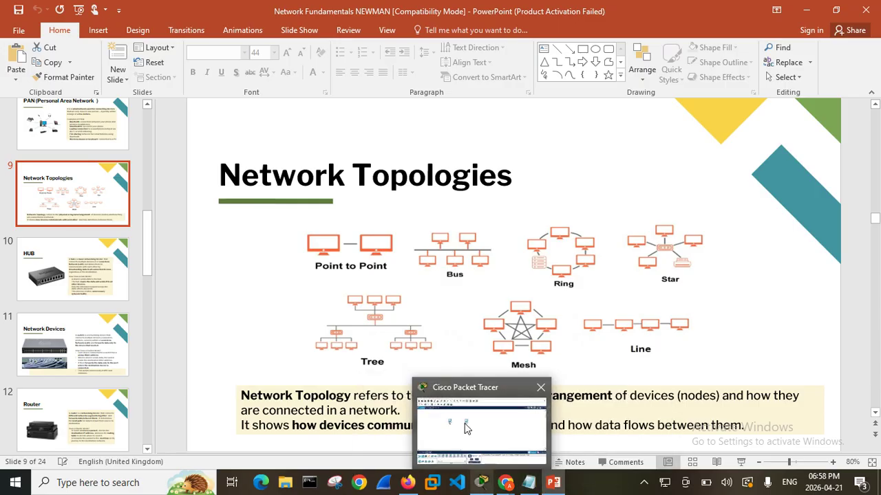
left_click(481, 482)
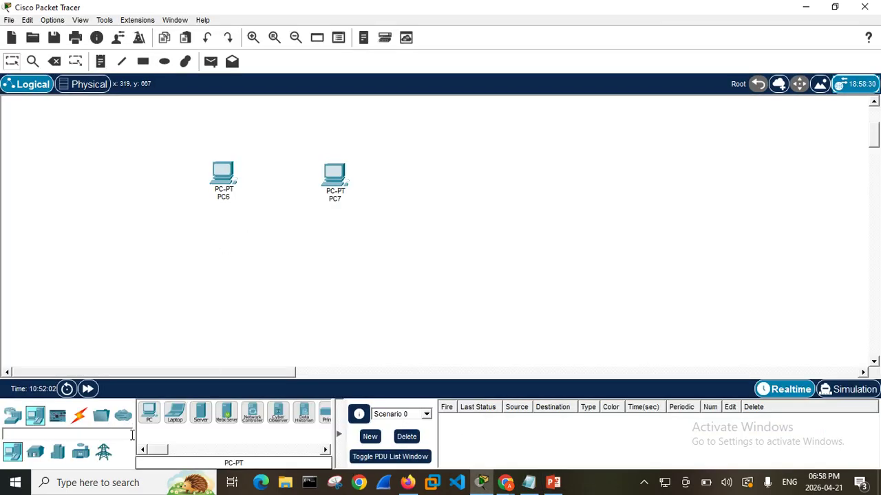
left_click(78, 417)
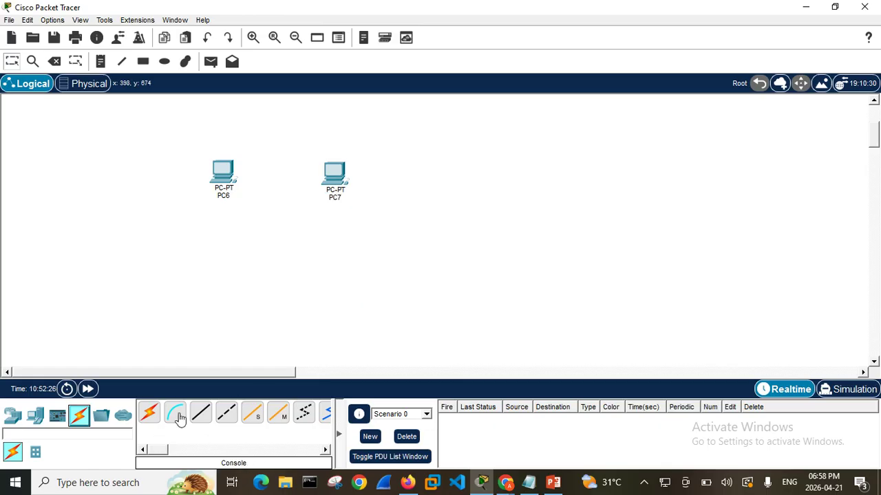
left_click(225, 421)
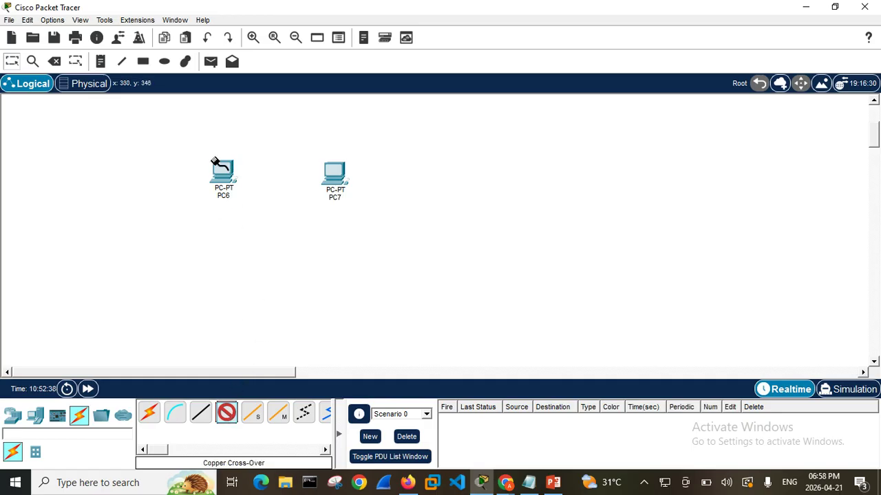
left_click(222, 178)
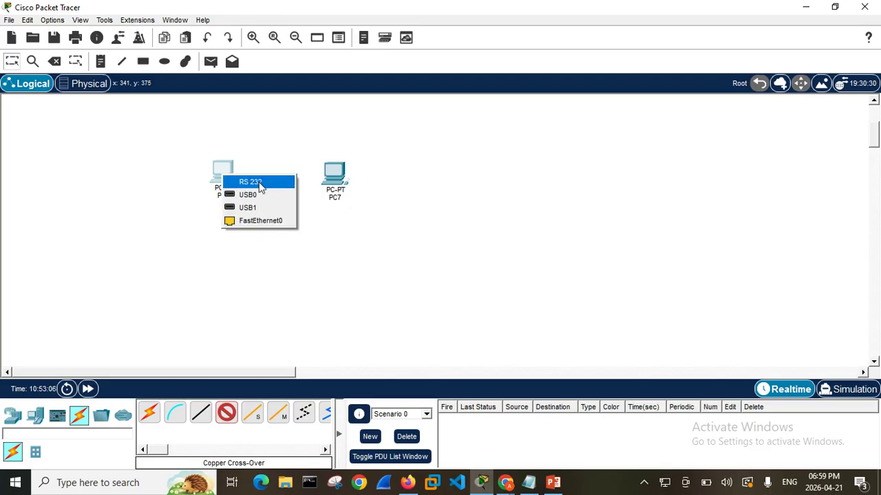
left_click(267, 219)
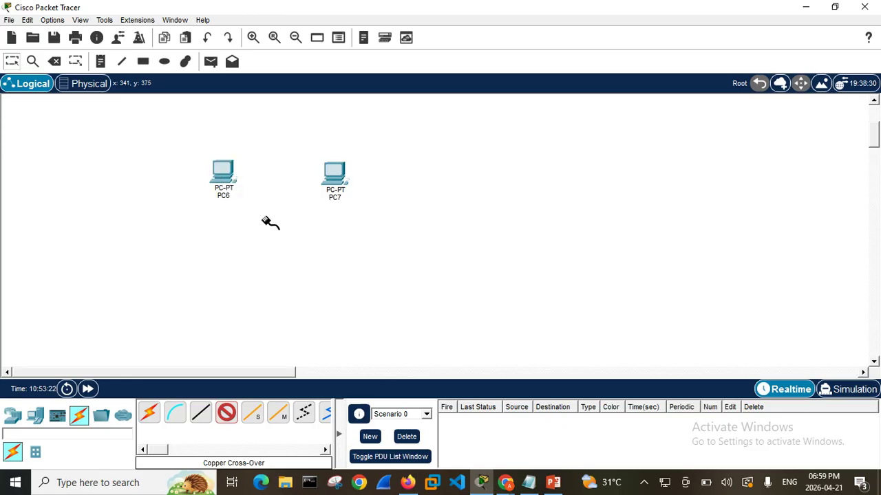
left_click(335, 178)
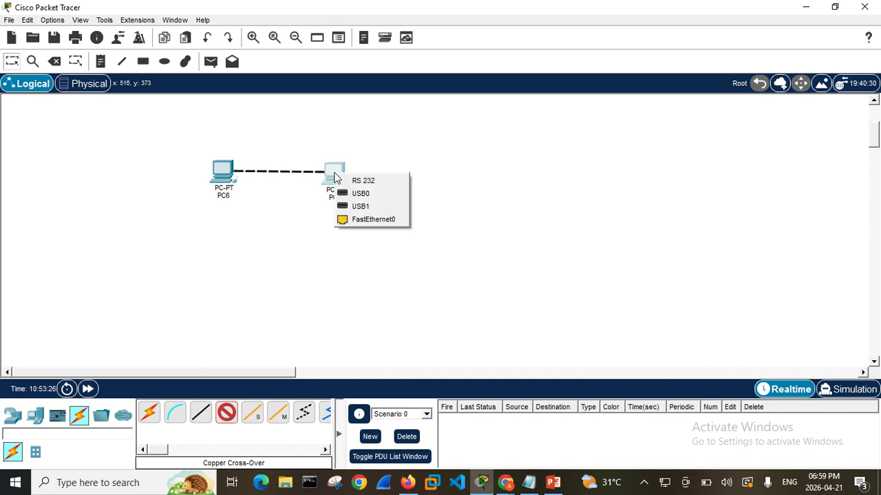
left_click(368, 219)
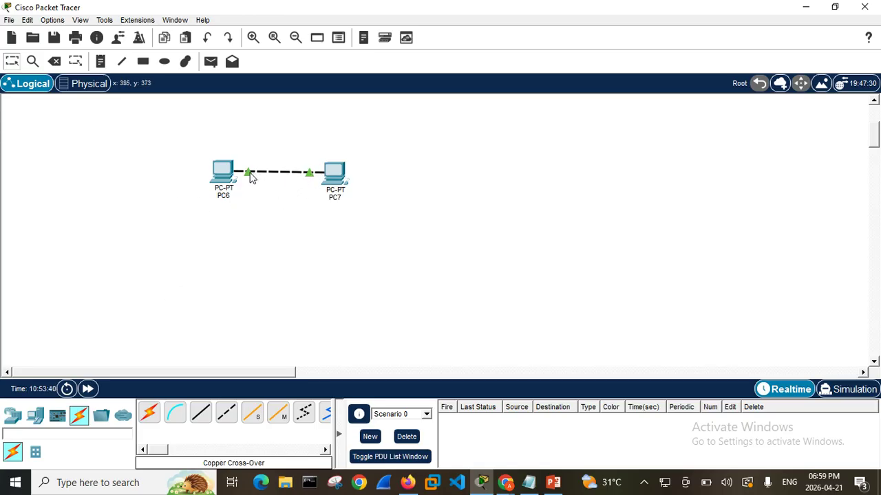
Review PC7's physical device view, configuration, desktop, programming and attributes pages, and close its device window
mouse_move(251, 177)
left_click(342, 173)
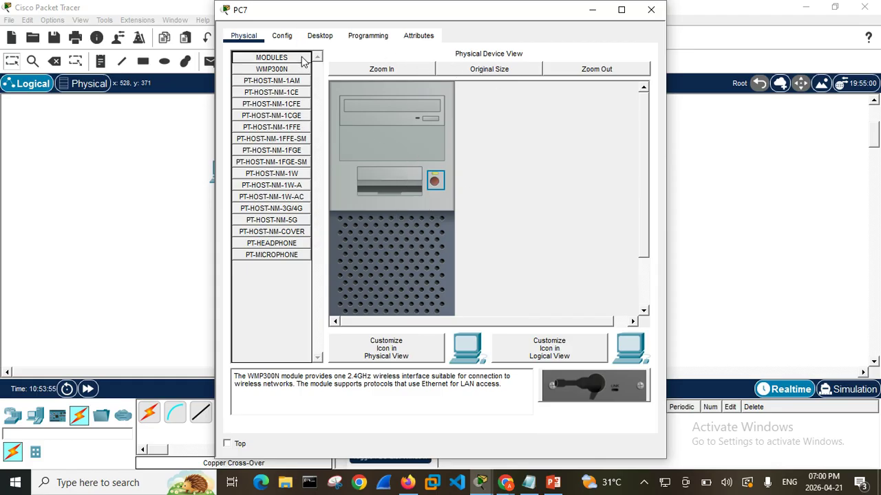
left_click(575, 70)
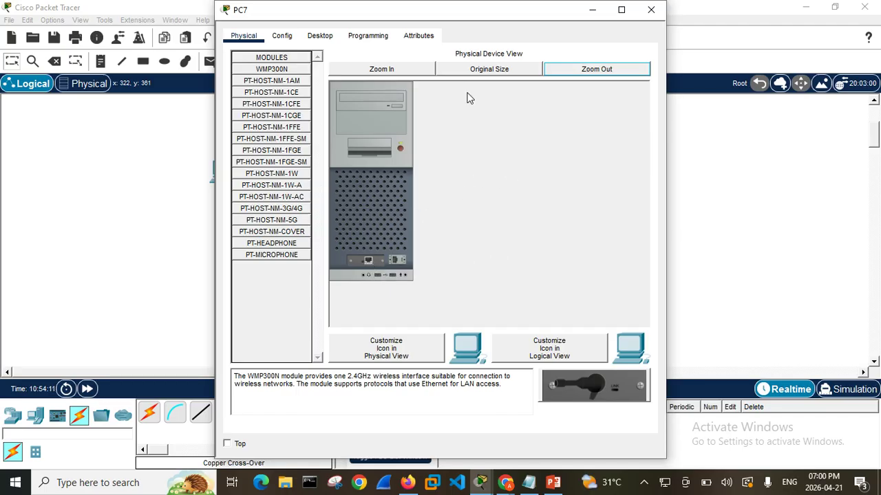
left_click(282, 35)
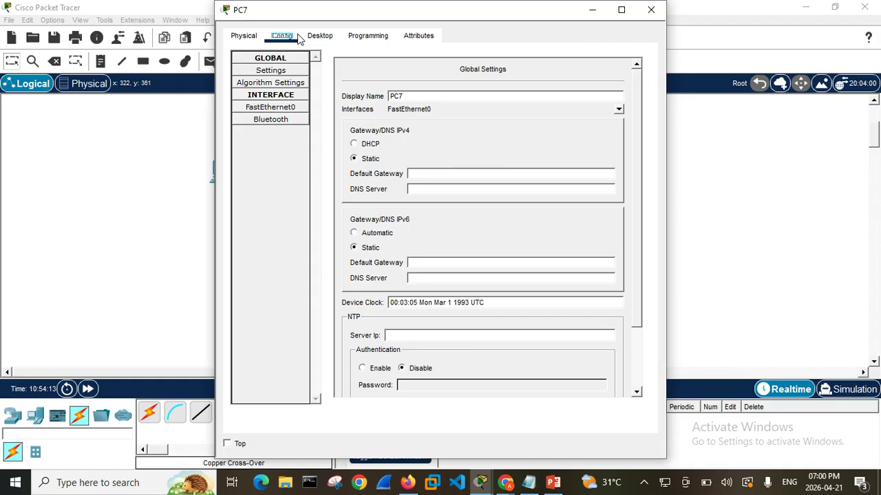
left_click(334, 40)
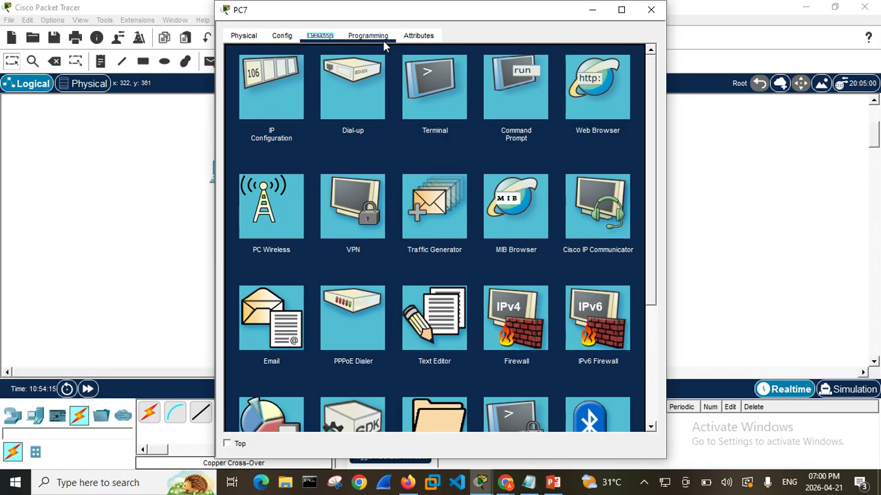
left_click(387, 38)
left_click(418, 36)
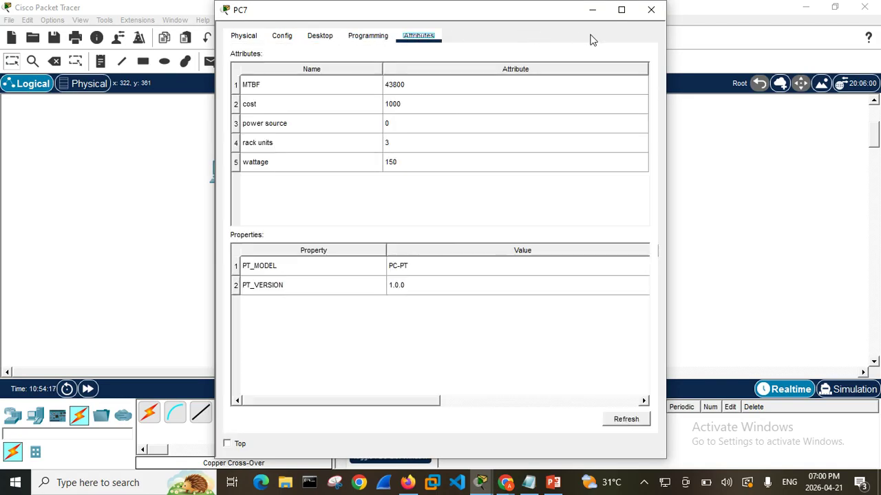
left_click(649, 16)
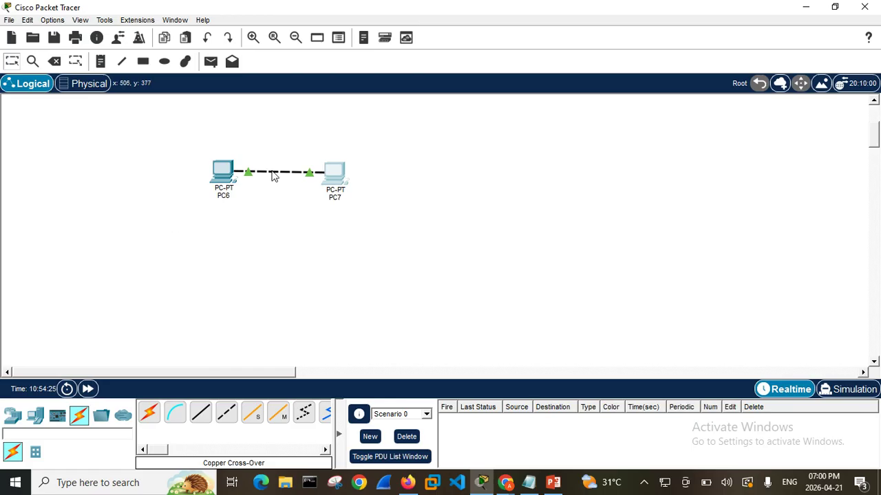
Open the physical workspace, go up from the Main Wiring Closet to the Intercity level, and examine the enlarged map
left_click(83, 85)
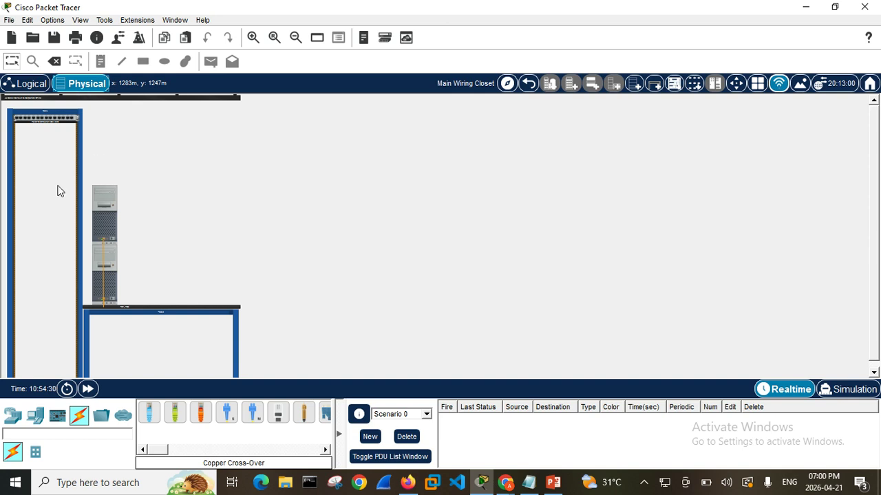
left_click(529, 84)
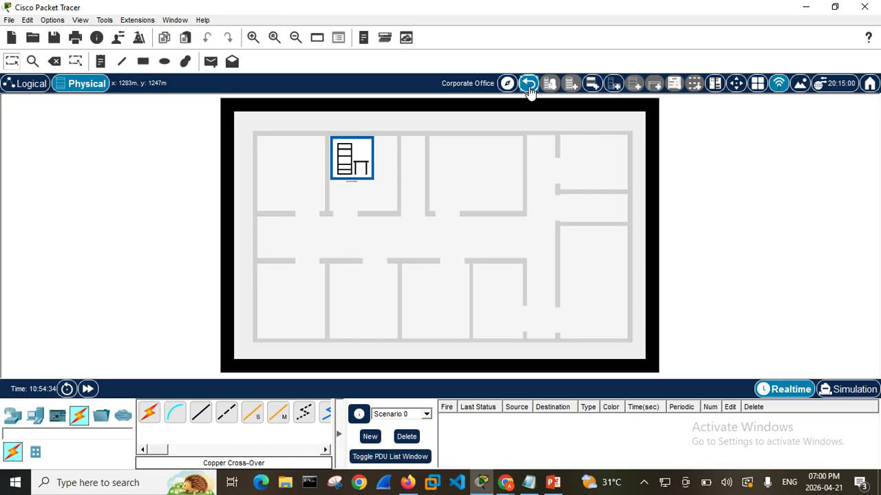
left_click(528, 84)
left_click(528, 84)
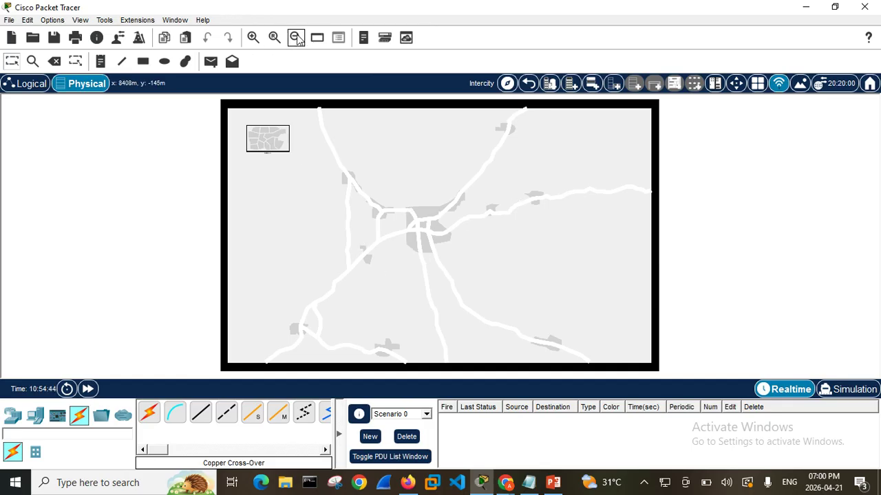
left_click(252, 39)
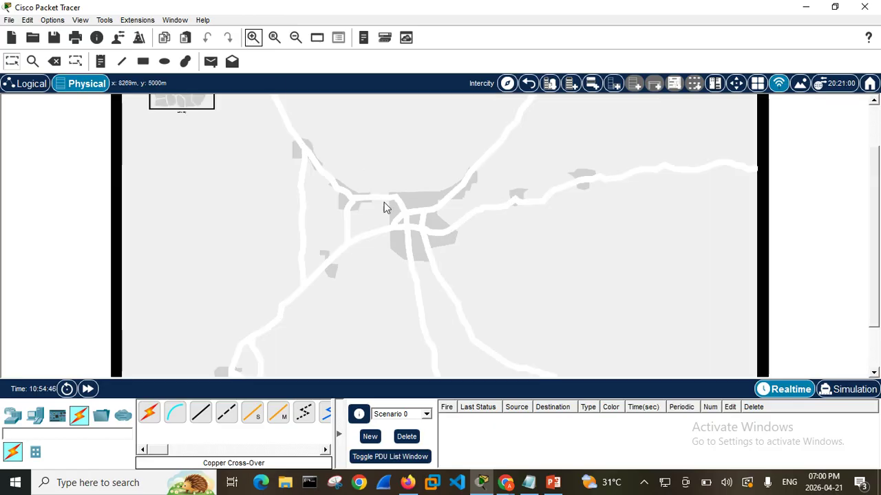
scroll(860, 316, "up", 2)
left_click_drag(874, 295, 874, 265)
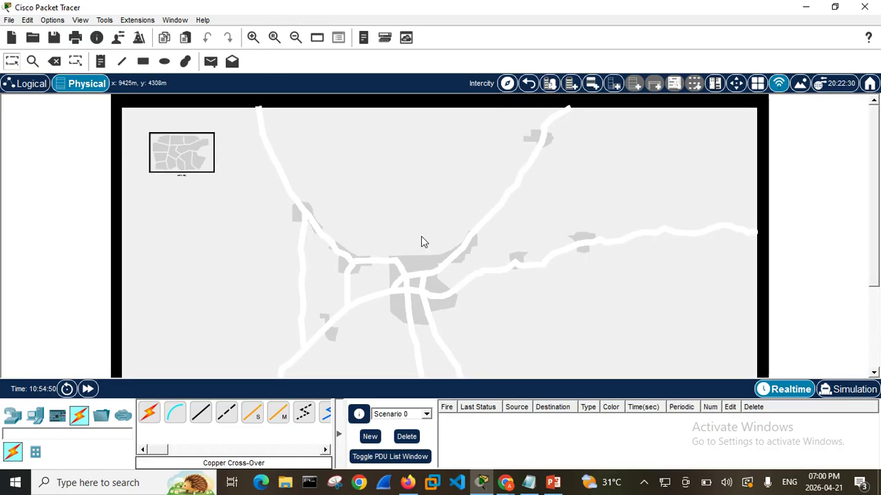
Enter Home City, the Corporate Office and the Main Wiring Closet, and examine the two cabled PCs beside the rack
left_click(187, 148)
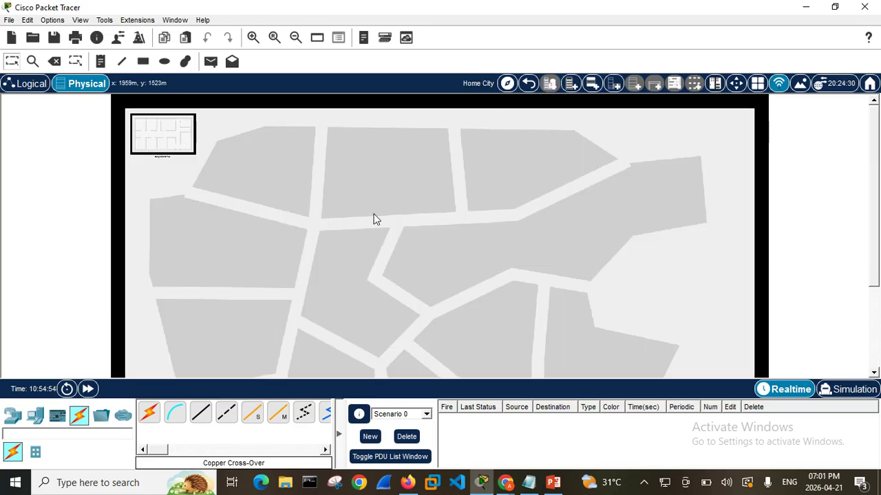
scroll(369, 236, "down", 5)
scroll(372, 259, "up", 5)
left_click(156, 130)
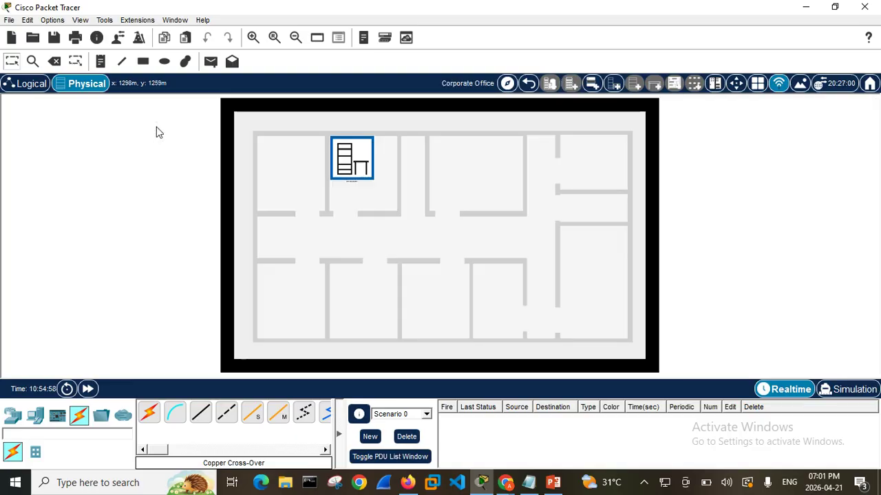
left_click(364, 174)
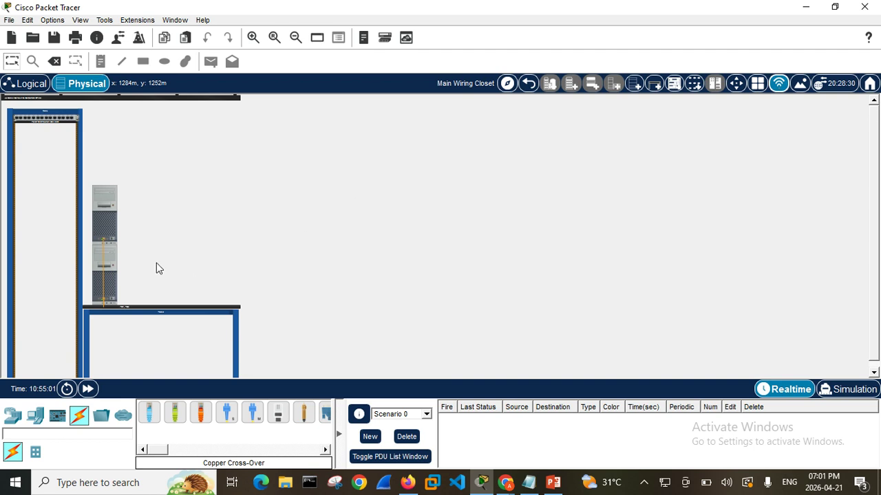
scroll(159, 267, "down", 1)
scroll(163, 265, "up", 1)
scroll(562, 205, "down", 1)
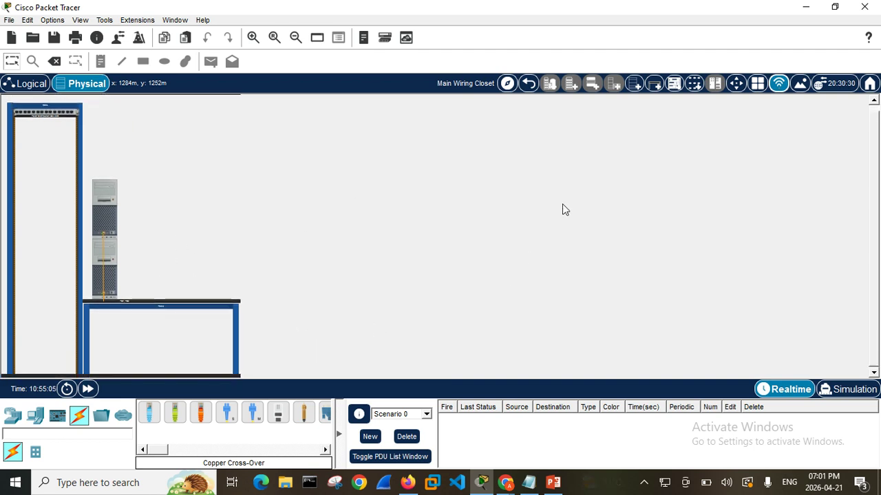
Go back up to the Intercity level, compare the physical and logical workspaces, and finish in the logical one
left_click(526, 83)
left_click(527, 84)
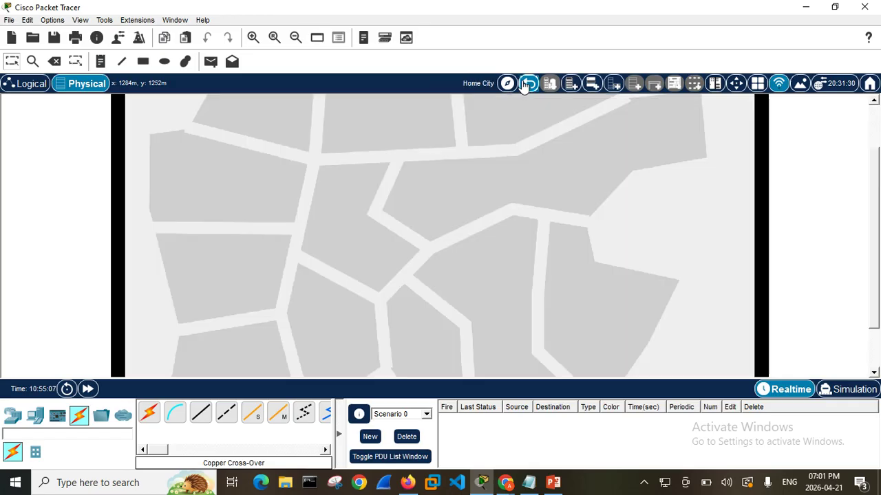
left_click(527, 83)
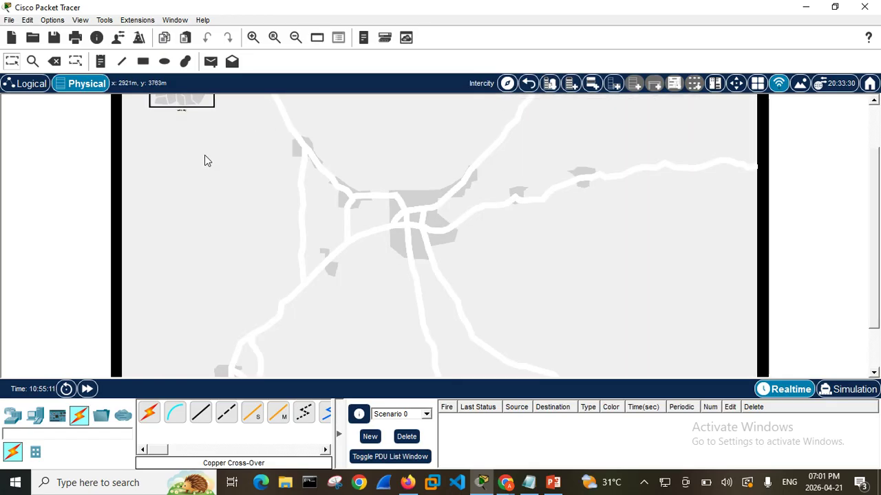
left_click(29, 84)
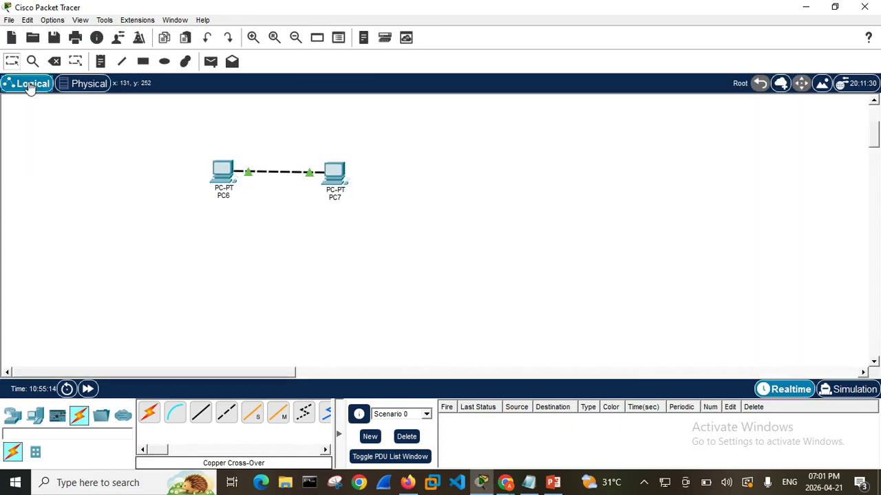
left_click(86, 84)
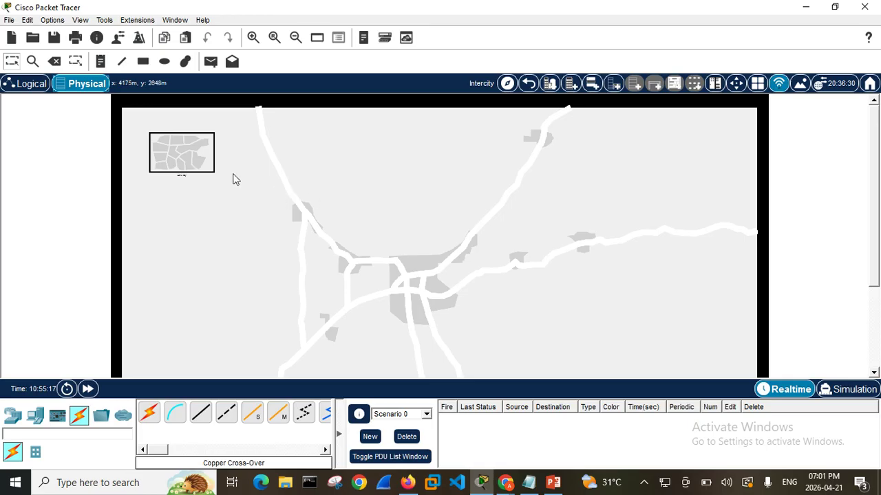
left_click(16, 84)
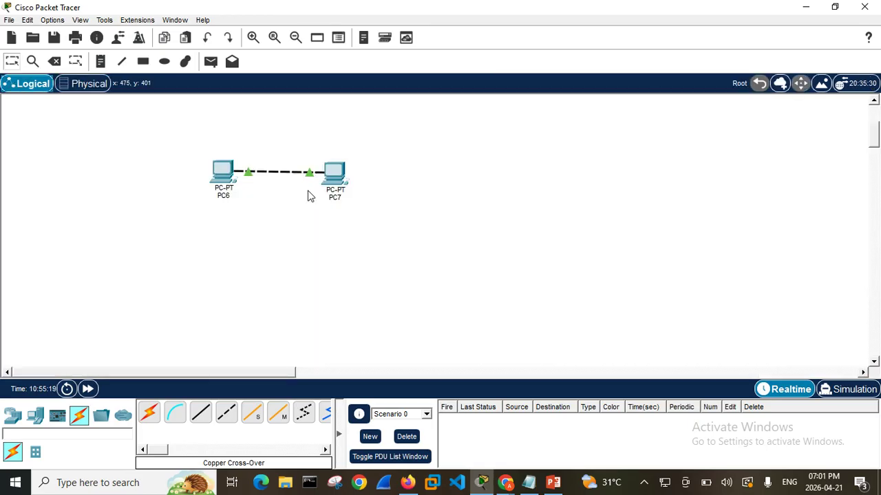
left_click(96, 86)
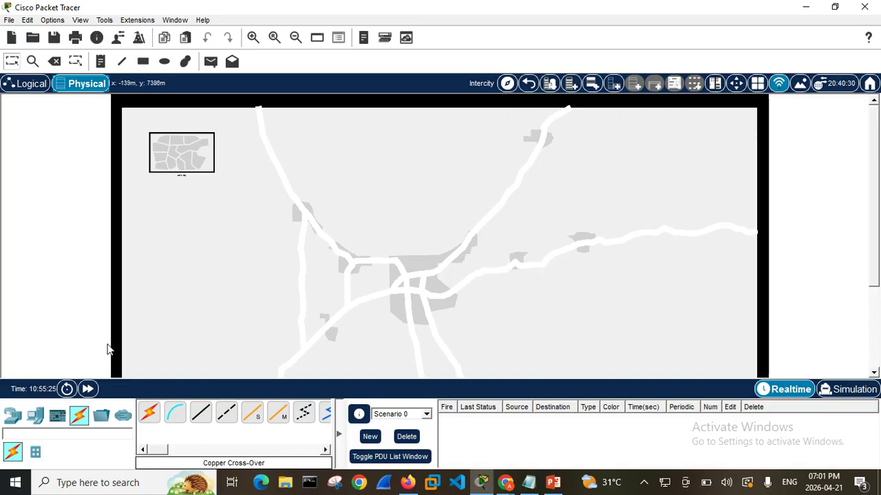
left_click(22, 86)
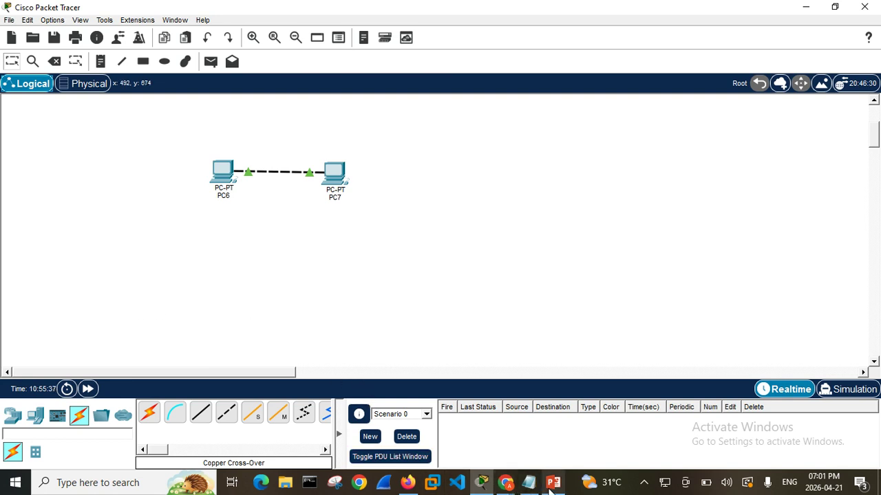
Switch to PowerPoint to review the Network Topologies slide, and return to the Cisco Packet Tracer workspace
mouse_move(552, 484)
mouse_move(550, 430)
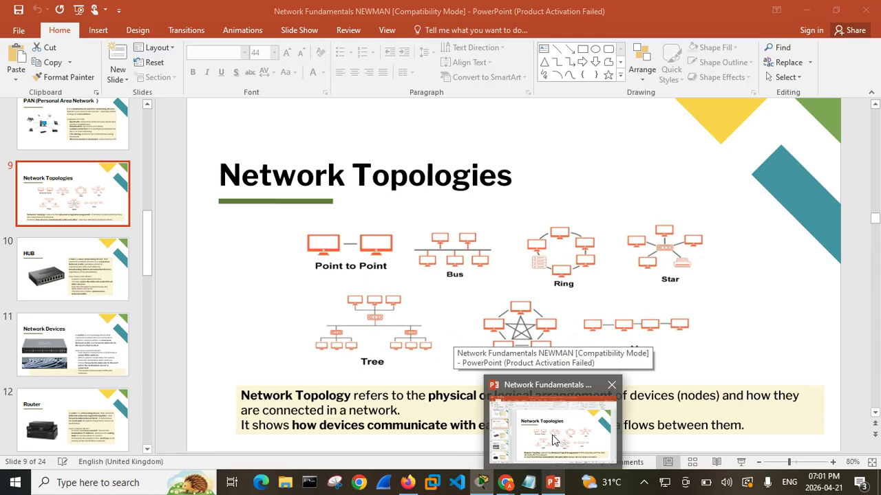
left_click(555, 440)
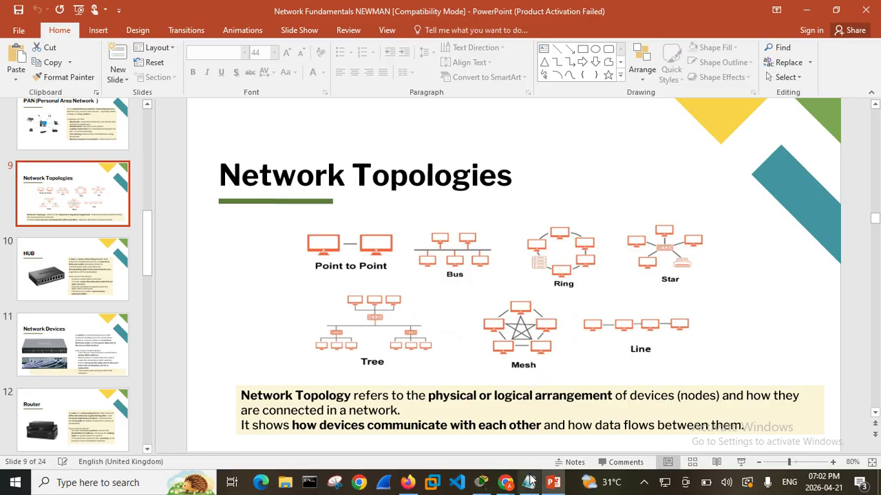
mouse_move(506, 484)
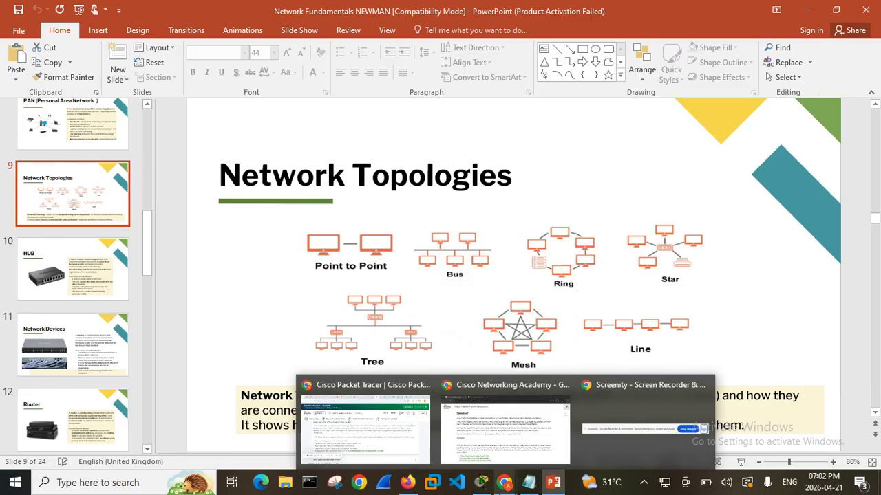
left_click(481, 483)
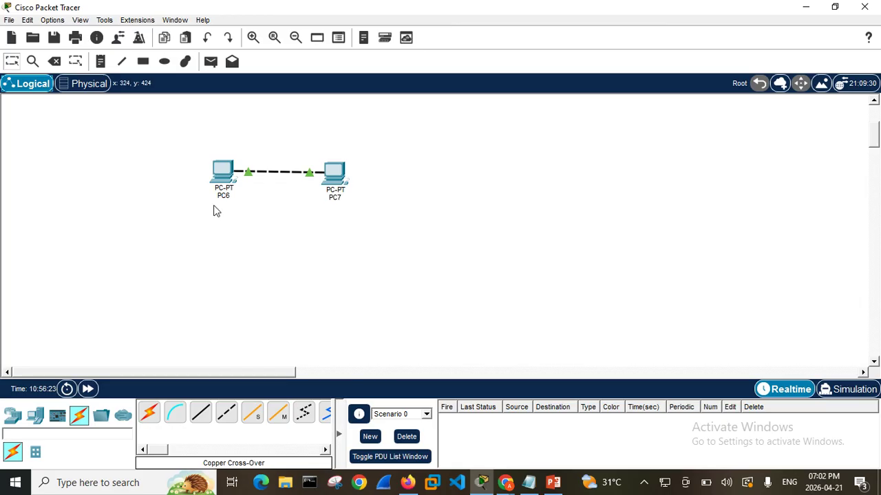
Delete both cabled PCs, PC7 and PC6, from the logical workspace
left_click(53, 62)
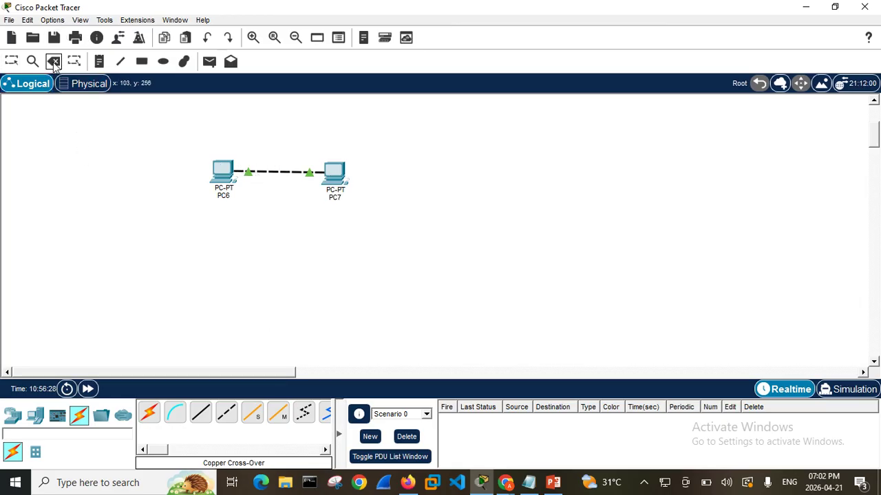
left_click(323, 173)
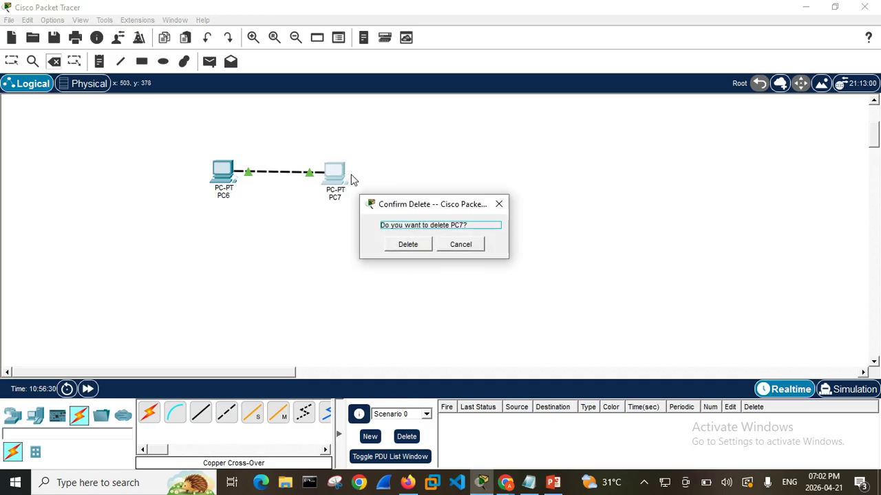
left_click(407, 246)
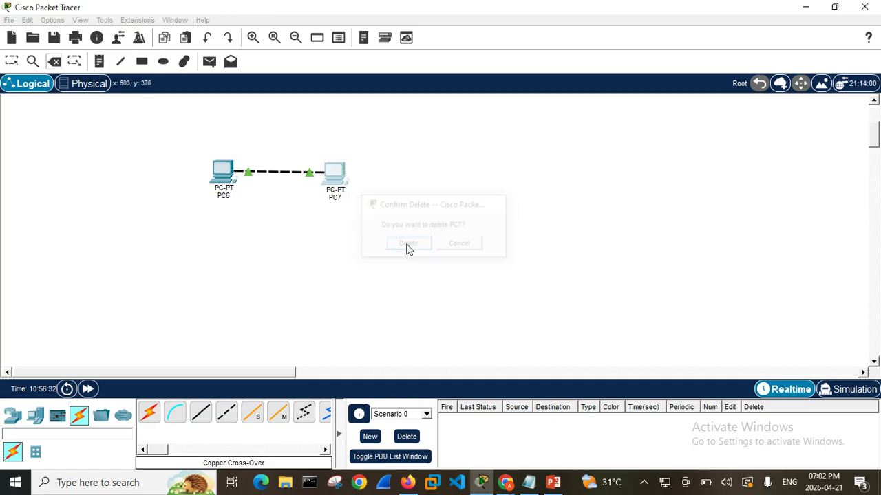
left_click(225, 165)
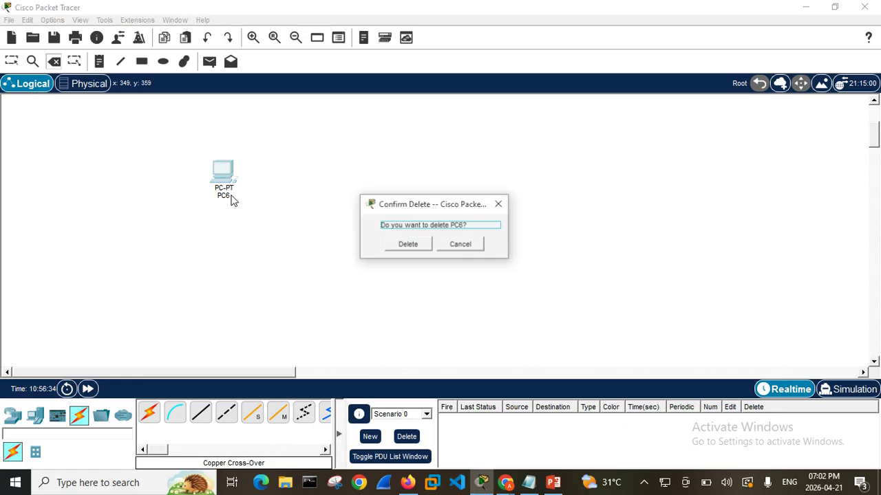
left_click(406, 246)
Undo the deletion of PC6, select the restored PC with a selection area, and delete it again
left_click(207, 38)
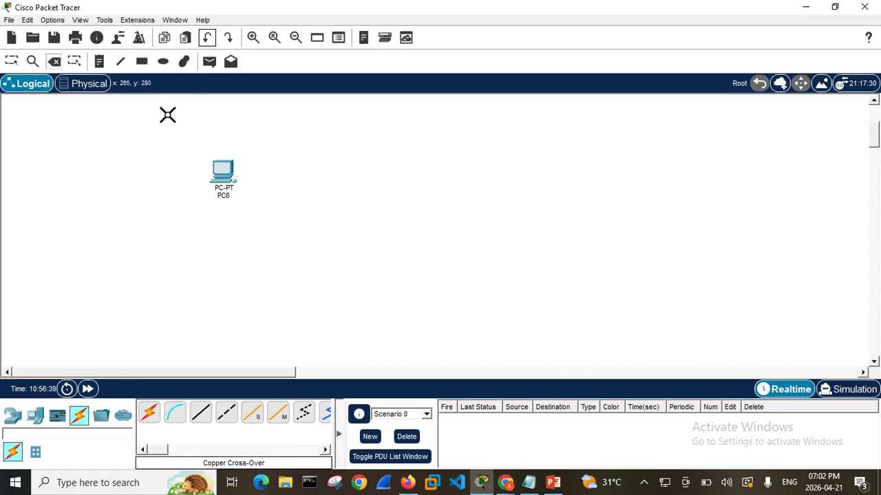
left_click(11, 62)
left_click_drag(2, 103, 668, 365)
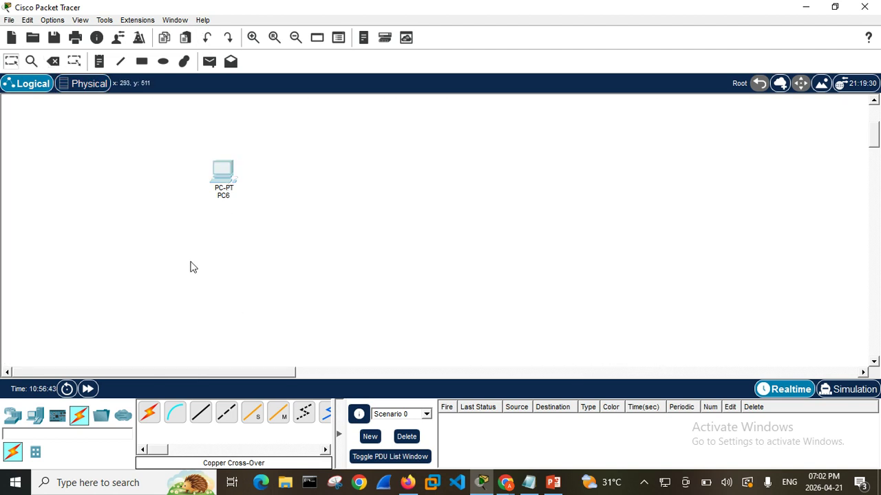
left_click_drag(173, 125, 300, 239)
left_click(53, 62)
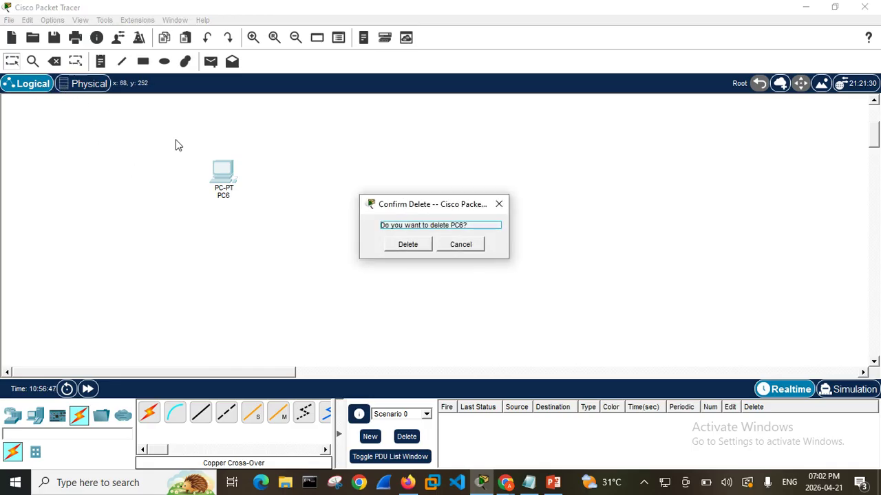
left_click(397, 248)
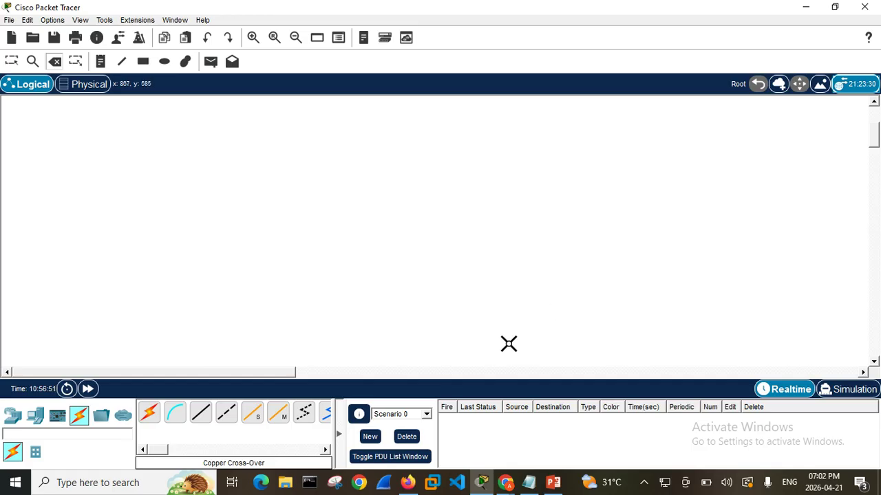
Place five PC end devices in a rough ring on the empty logical workspace
left_click(38, 418)
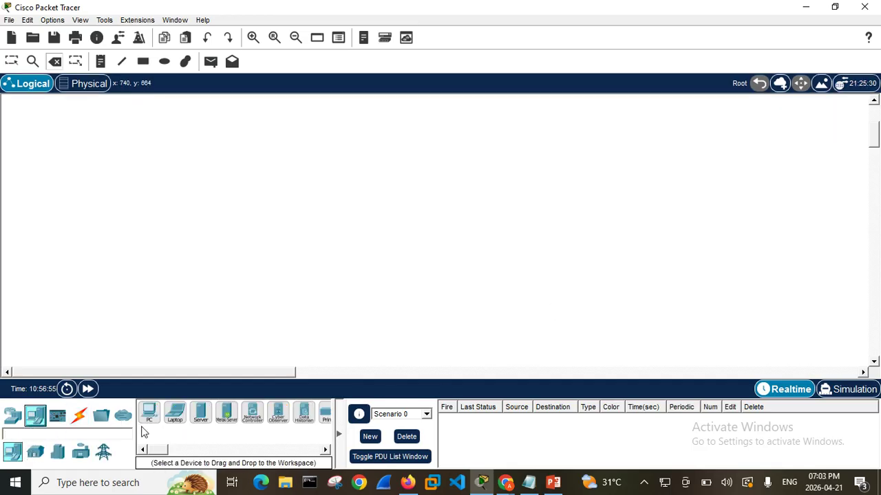
left_click(151, 415)
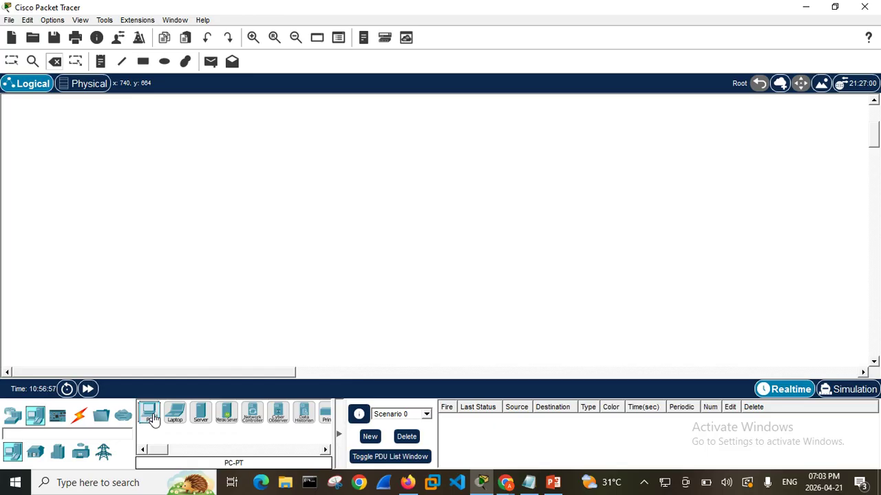
left_click(341, 153)
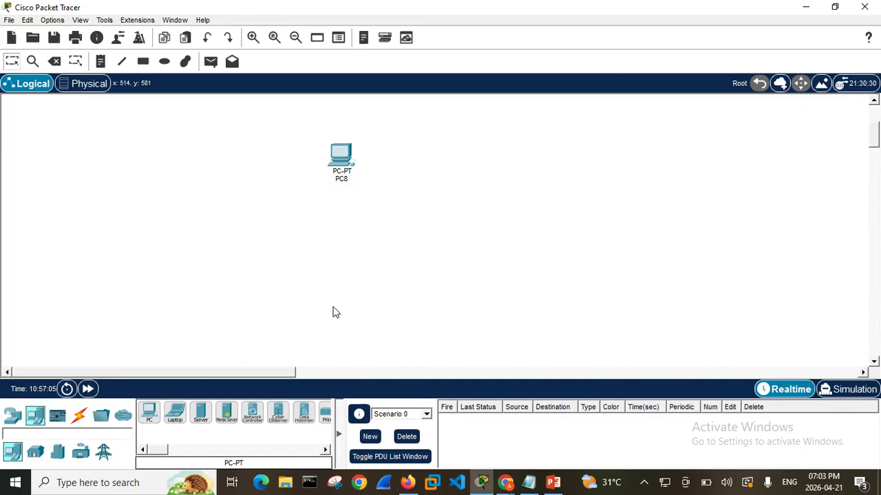
left_click(149, 416)
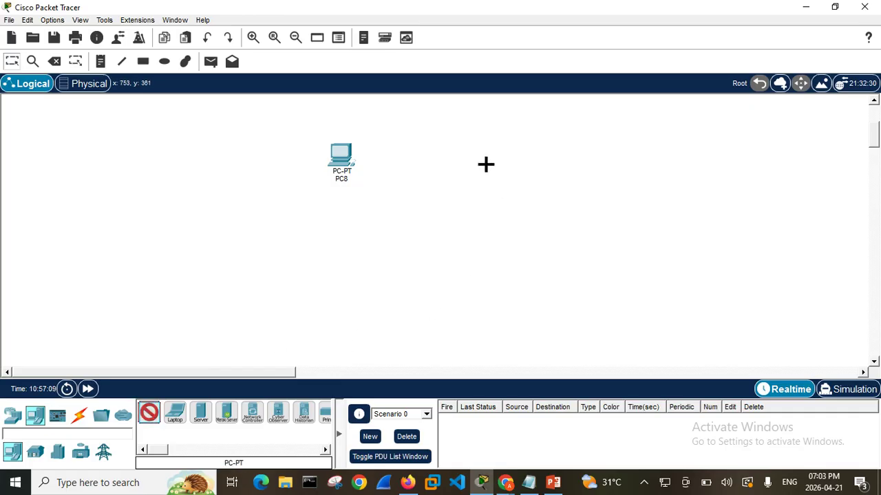
left_click(471, 174)
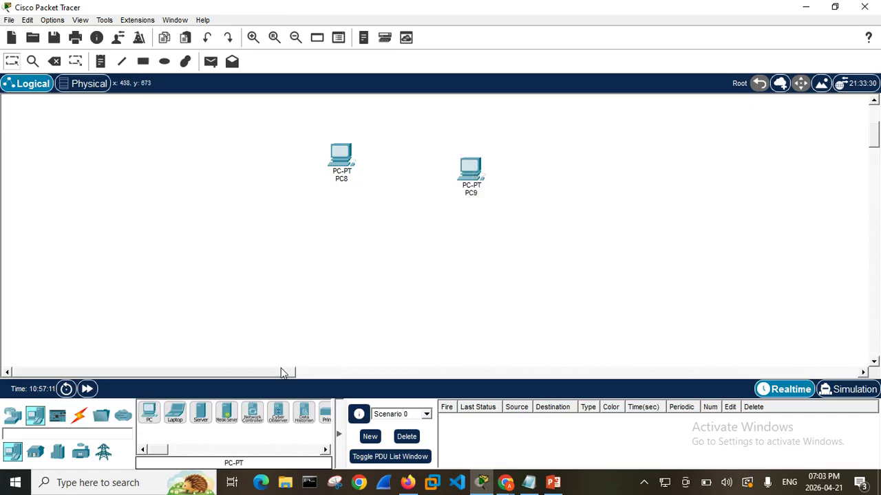
left_click_drag(146, 421, 444, 300)
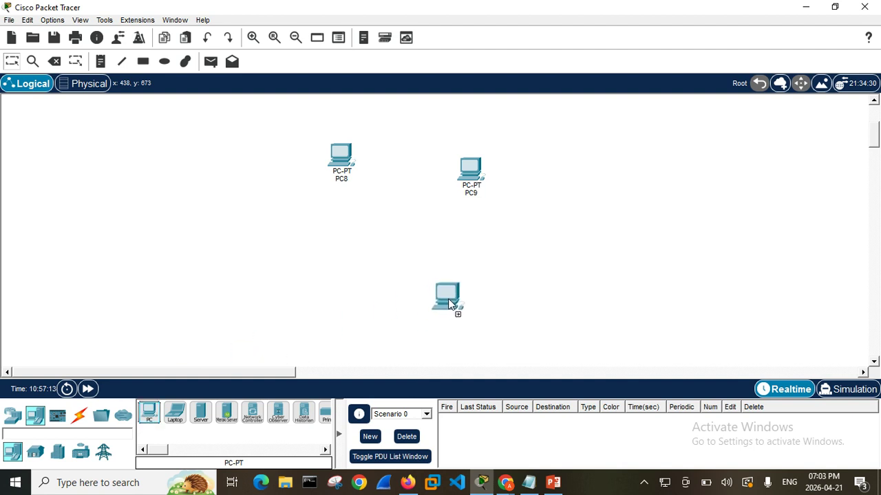
left_click_drag(488, 271, 488, 271)
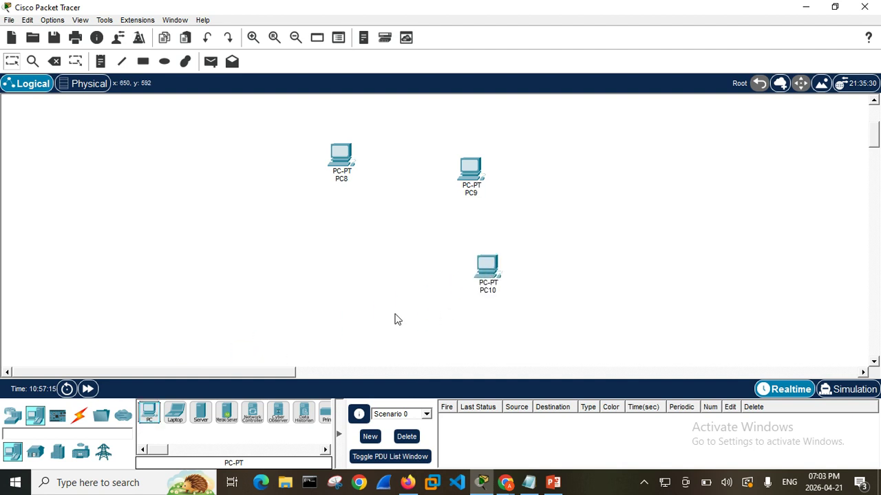
mouse_move(149, 416)
left_mouse_down()
mouse_move(352, 339)
mouse_move(397, 310)
mouse_move(381, 300)
left_mouse_up()
mouse_move(154, 420)
left_mouse_down()
mouse_move(290, 274)
mouse_move(330, 282)
left_mouse_up()
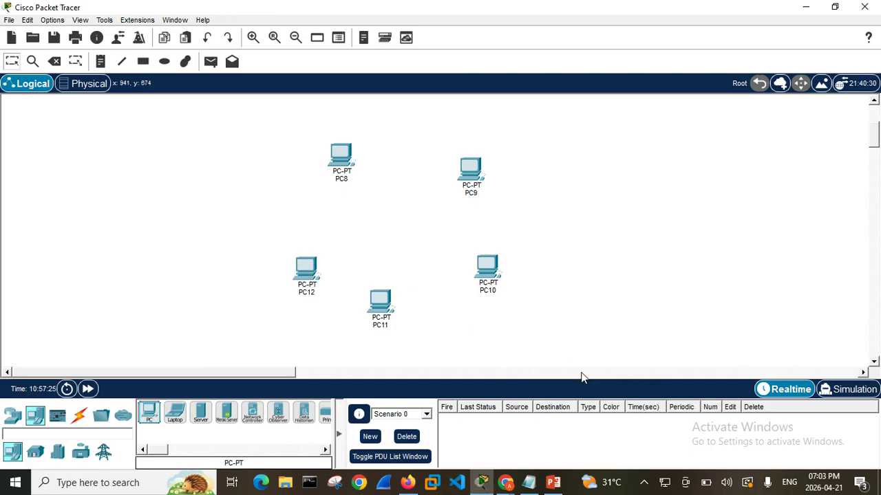
Spread PC11, PC10, PC9 and PC8 farther apart to widen the ring of PCs
left_click_drag(383, 305, 406, 335)
left_click_drag(489, 288, 517, 285)
left_click_drag(467, 172, 478, 146)
left_click_drag(338, 146, 336, 139)
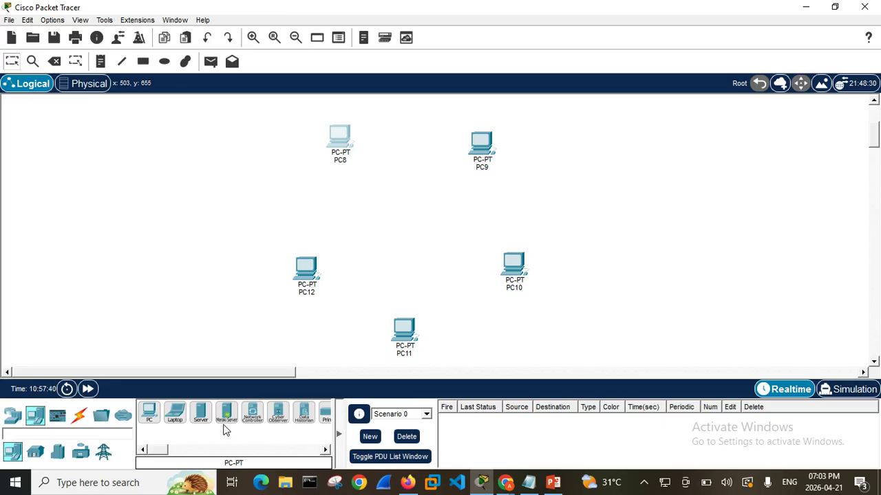
Place a server between PC8 and PC12, view its physical device view, and close the device window
left_click(200, 422)
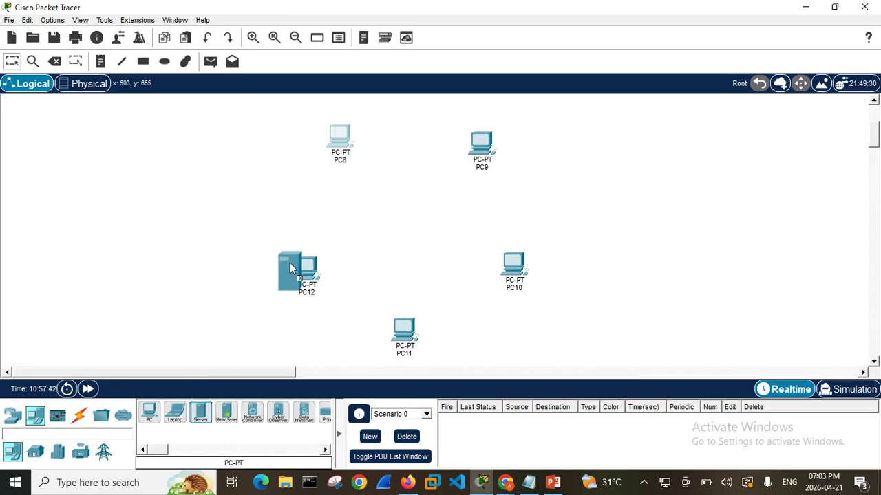
left_click(315, 207)
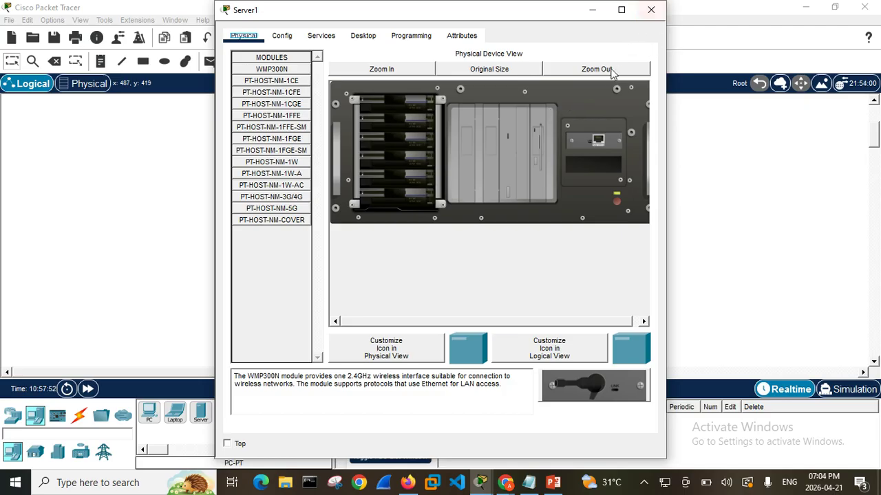
left_click(651, 9)
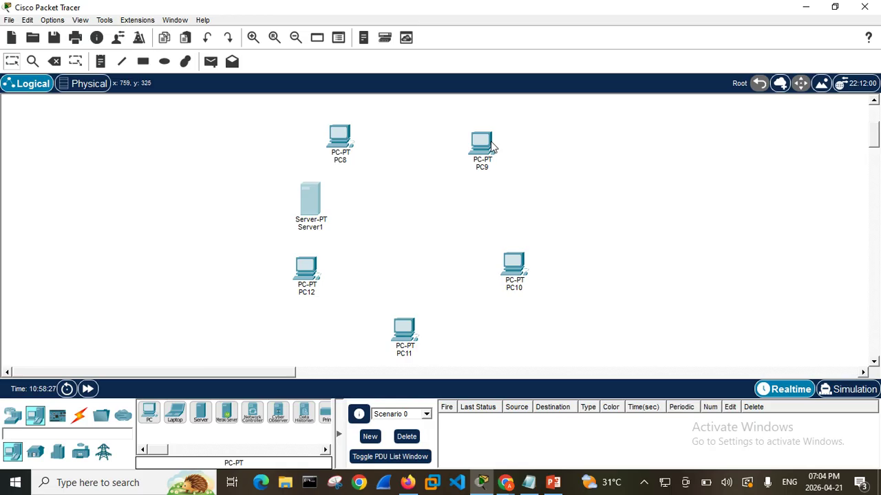
Try a Copper Straight-Through cable from PC12's FastEthernet0 port to the server's FastEthernet0 port, and delete the cable
mouse_move(490, 147)
left_click(79, 417)
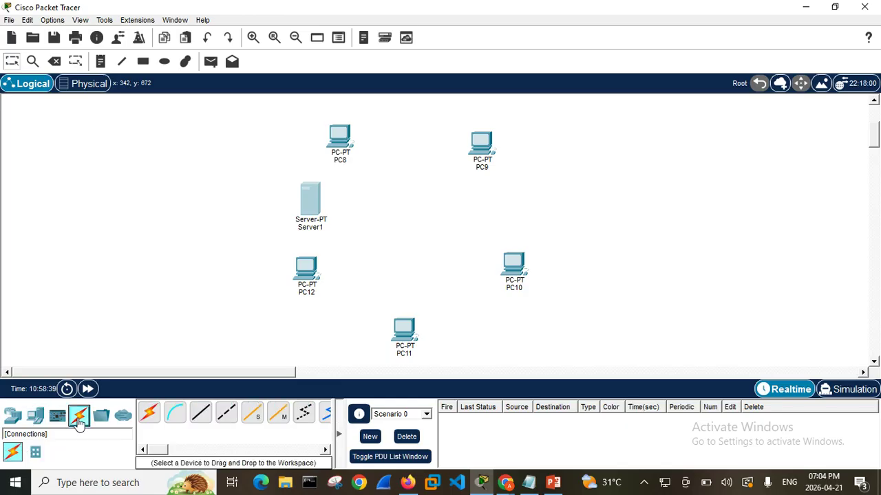
left_click(197, 418)
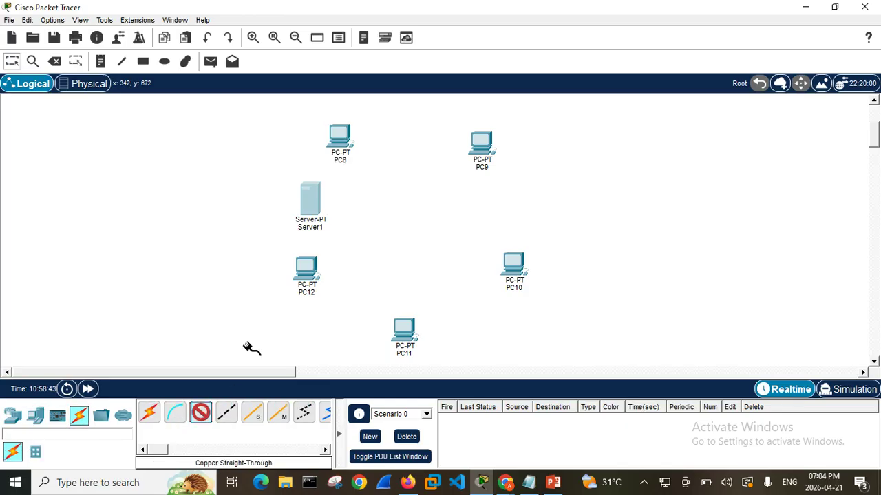
left_click(307, 269)
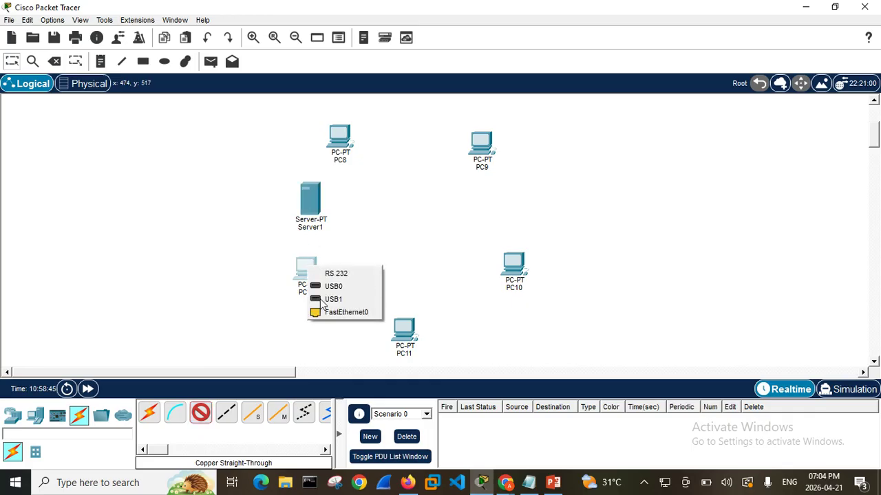
left_click(344, 312)
left_click(309, 212)
left_click(342, 219)
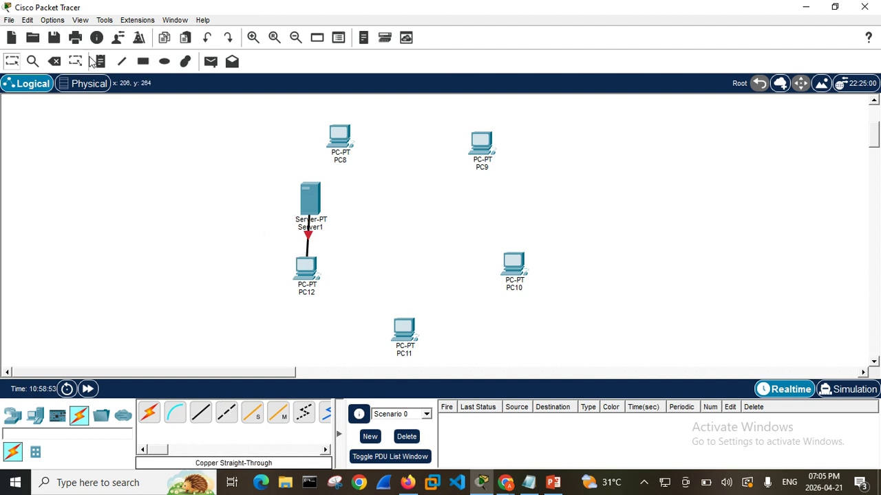
left_click(53, 61)
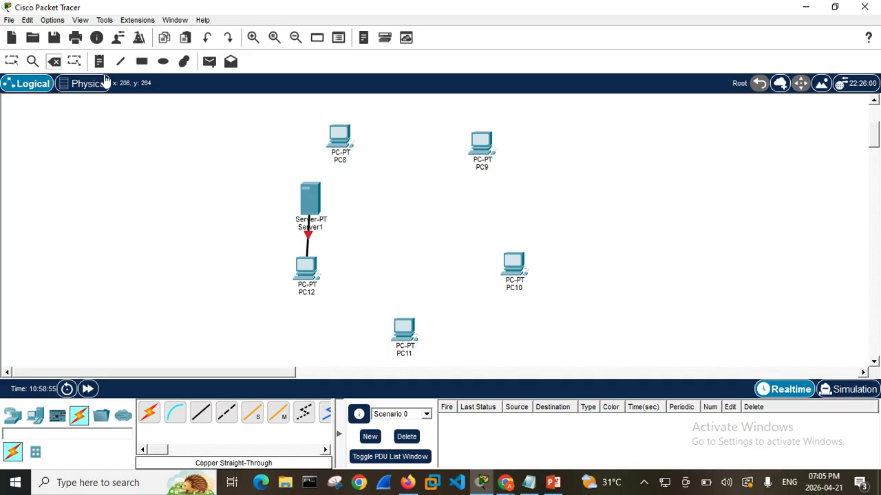
left_click(308, 239)
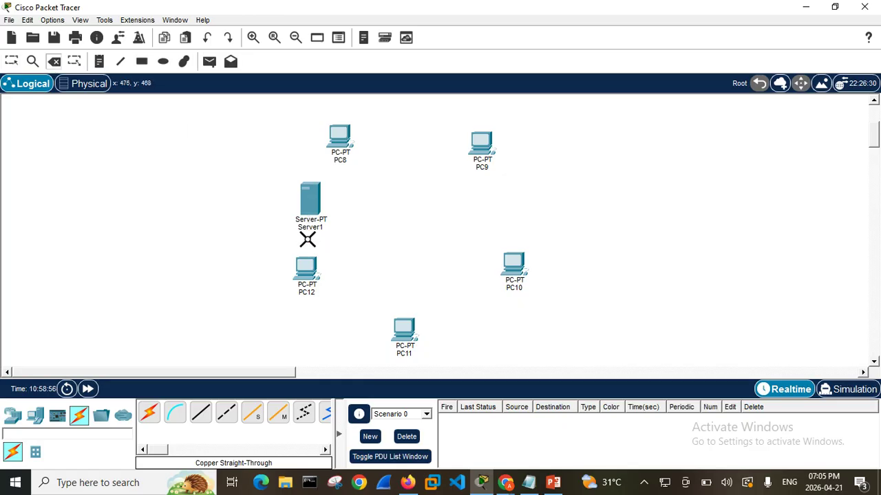
Try a Console cable between the FastEthernet0 ports of PC12 and the server, and delete the cable
left_click(174, 412)
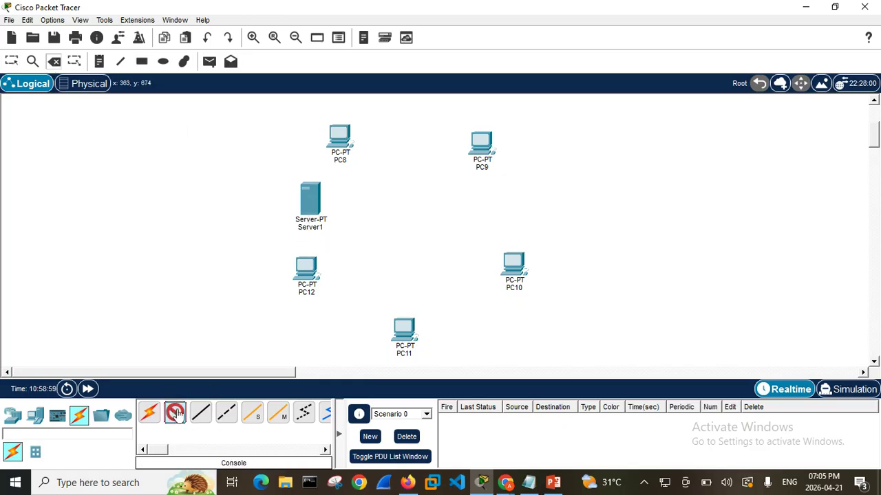
left_click(306, 273)
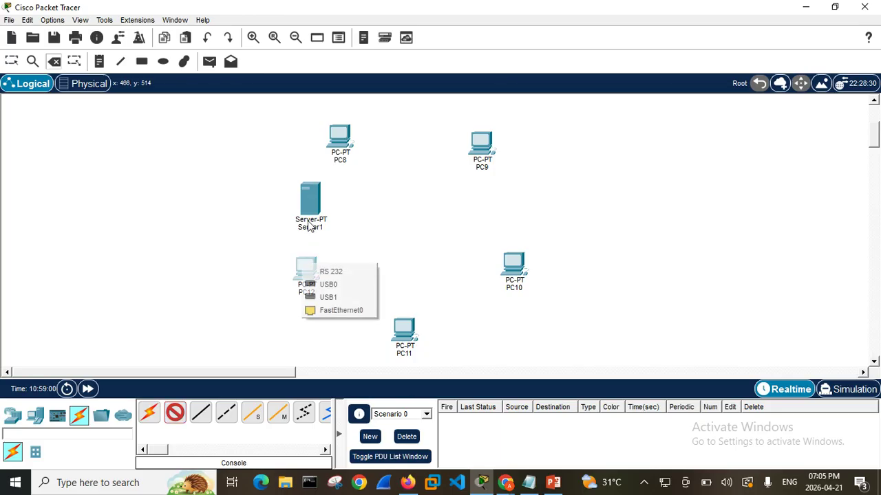
left_click(333, 309)
left_click(311, 206)
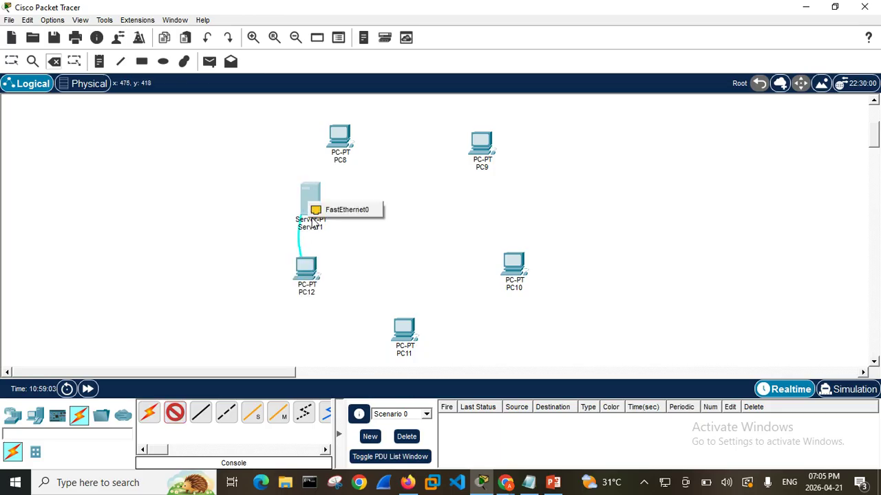
left_click(337, 210)
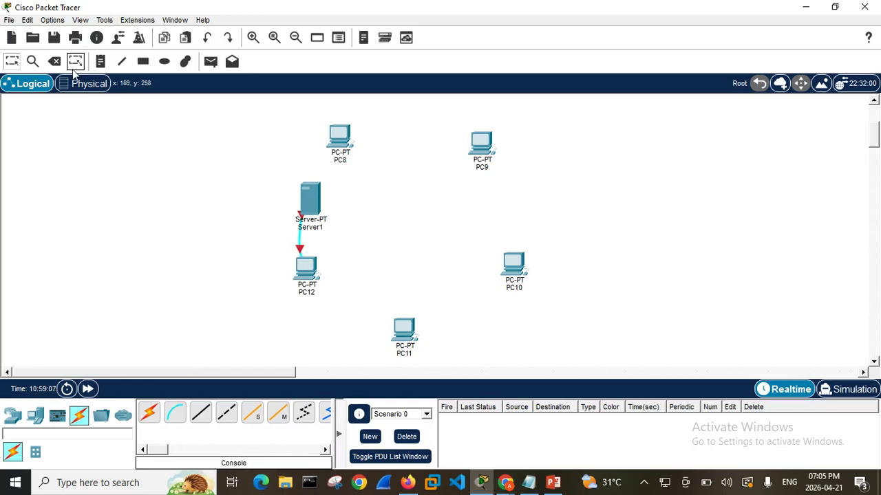
left_click(52, 64)
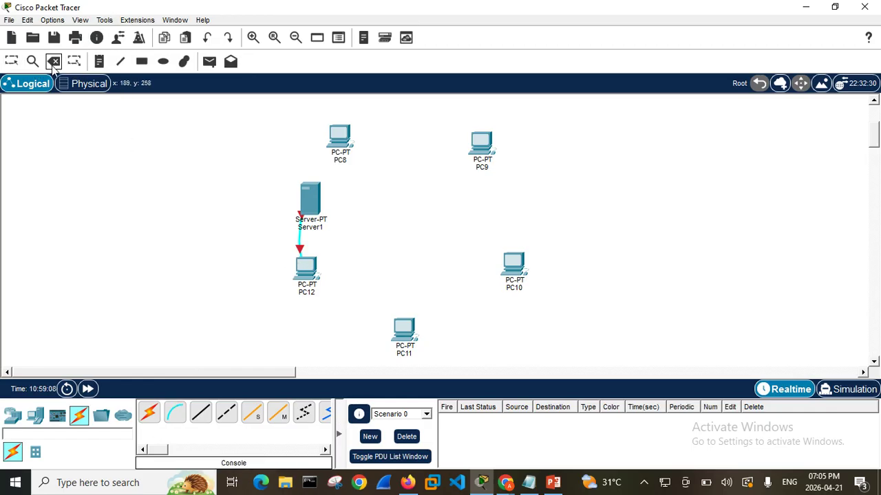
left_click(300, 240)
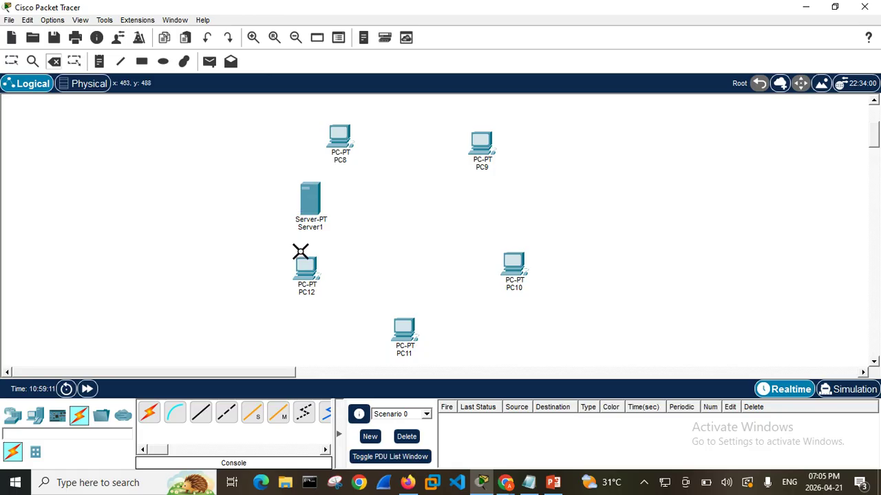
Connect PC12 to Server1 with an automatically chosen connection type
left_click(152, 415)
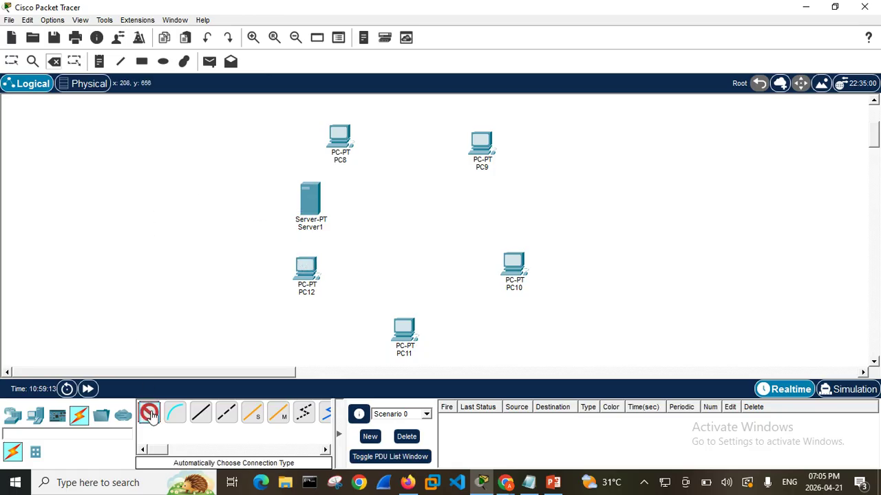
left_click(306, 265)
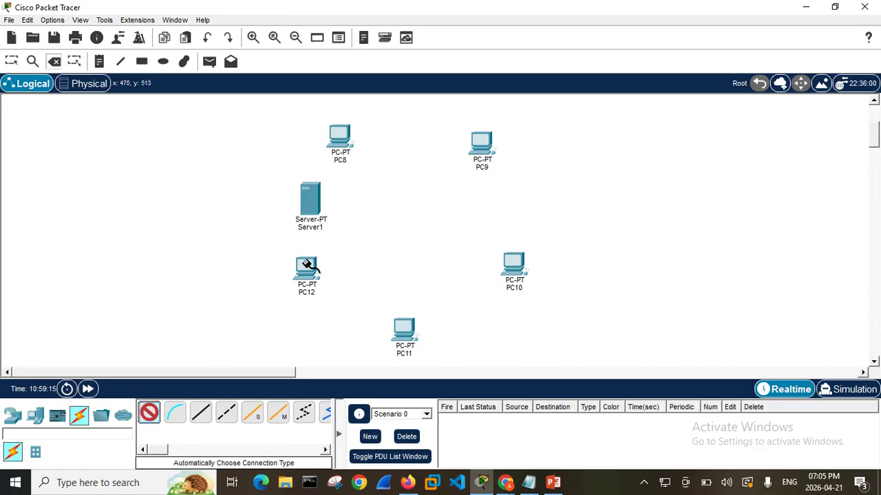
left_click(311, 206)
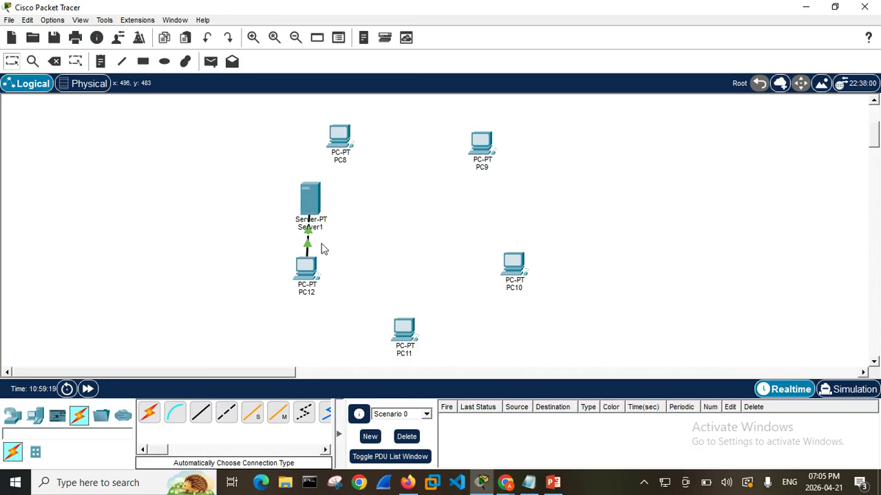
Connect PC8 to PC9 with an automatically chosen connection type and close PC9's device window
left_click(149, 414)
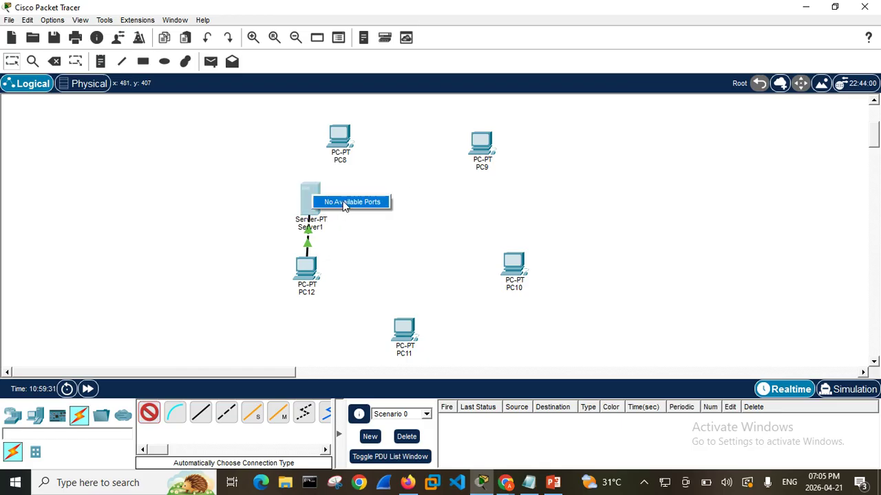
left_click(308, 193)
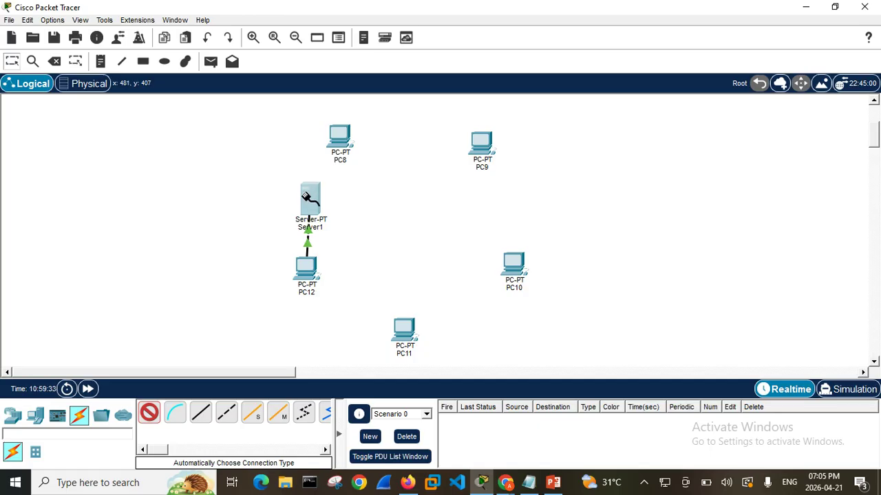
left_click(349, 131)
left_click(481, 158)
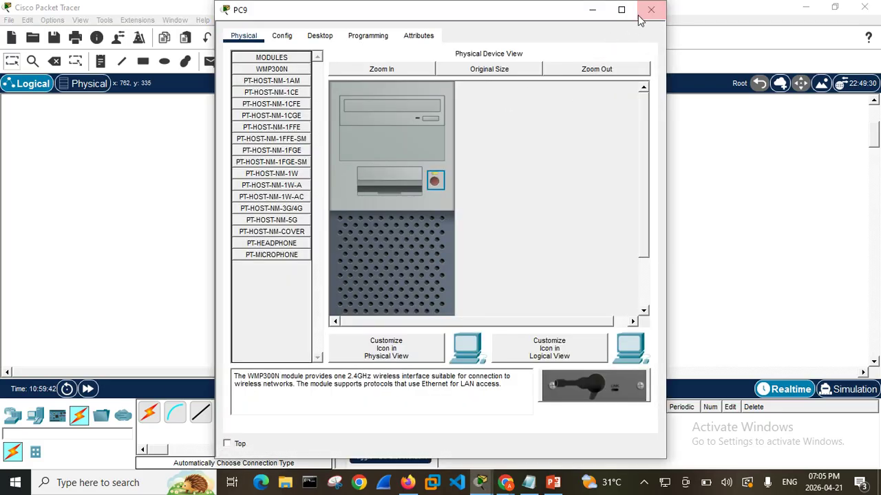
left_click(650, 11)
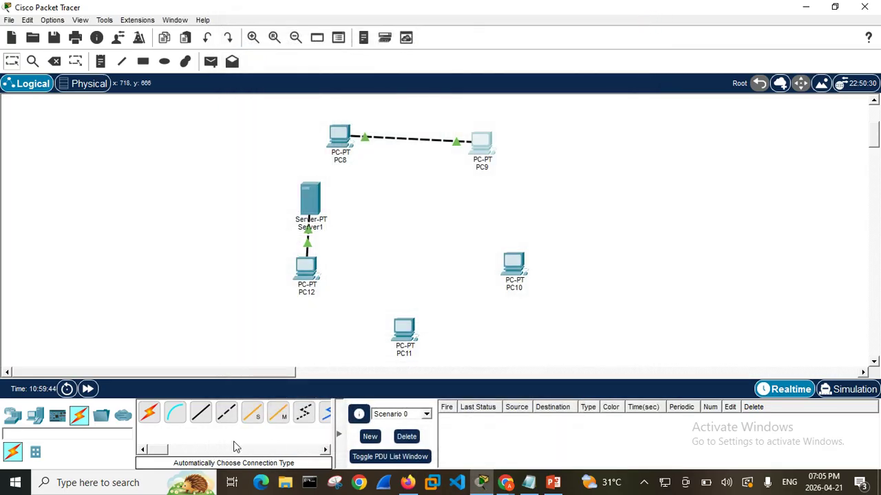
Try to connect PC9 to PC10 with an automatically chosen connection type, and cancel the cable
left_click(80, 415)
left_click(149, 412)
left_click(490, 141)
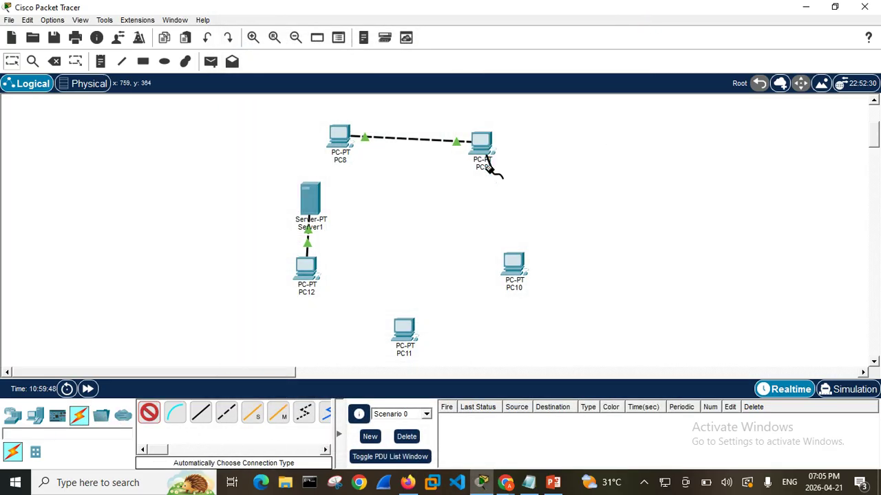
left_click(520, 268)
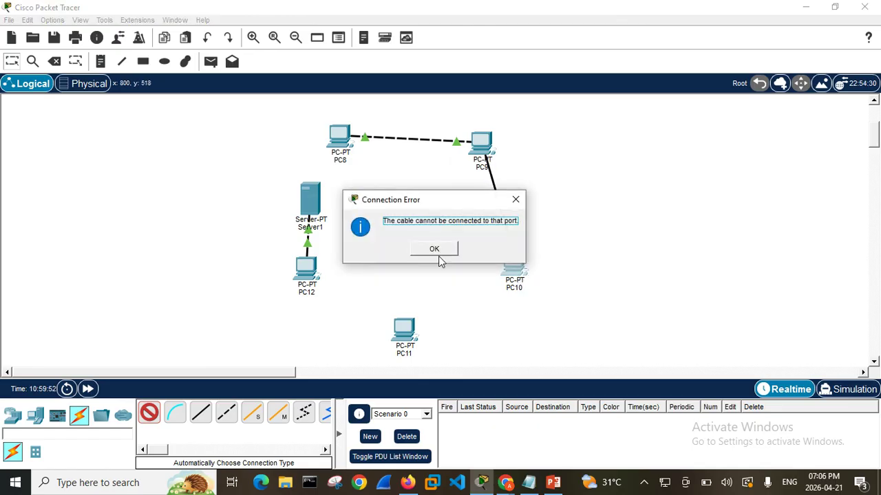
left_click(435, 250)
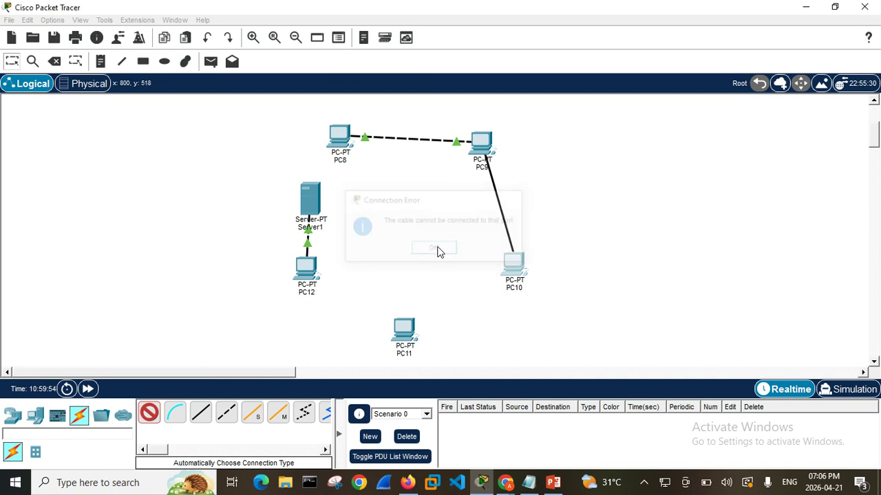
left_click(482, 142)
left_click(442, 251)
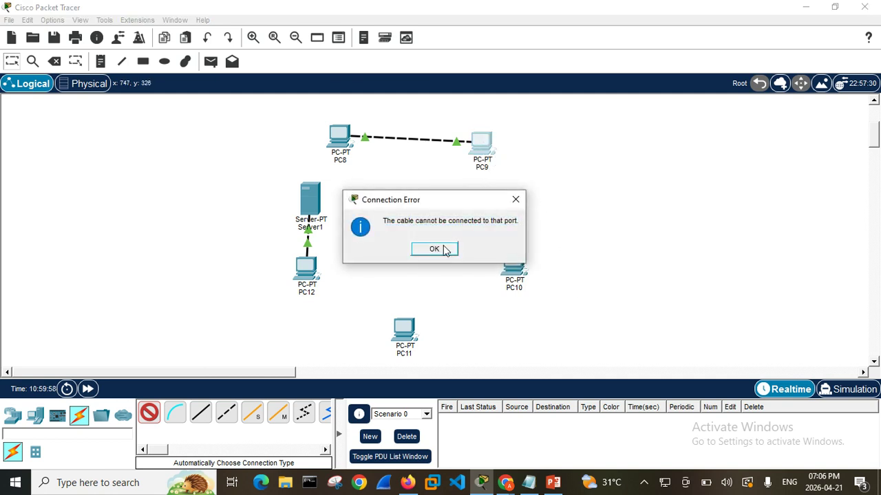
left_click(515, 276)
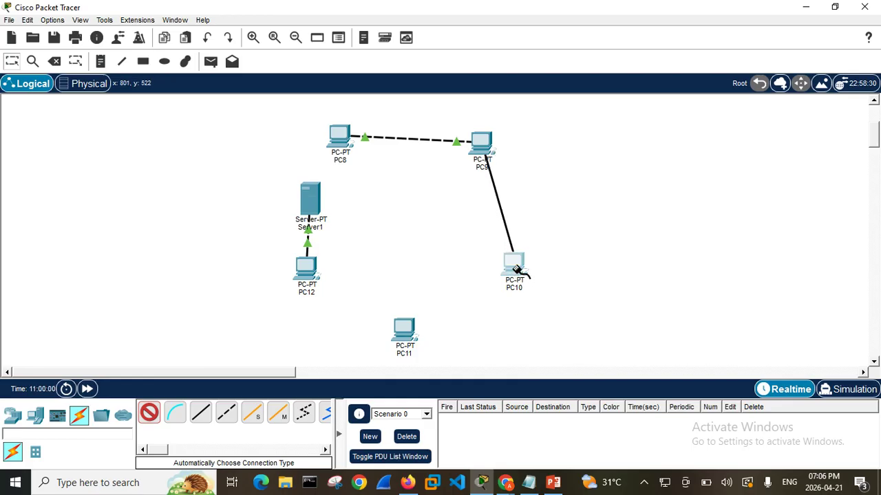
left_click(442, 250)
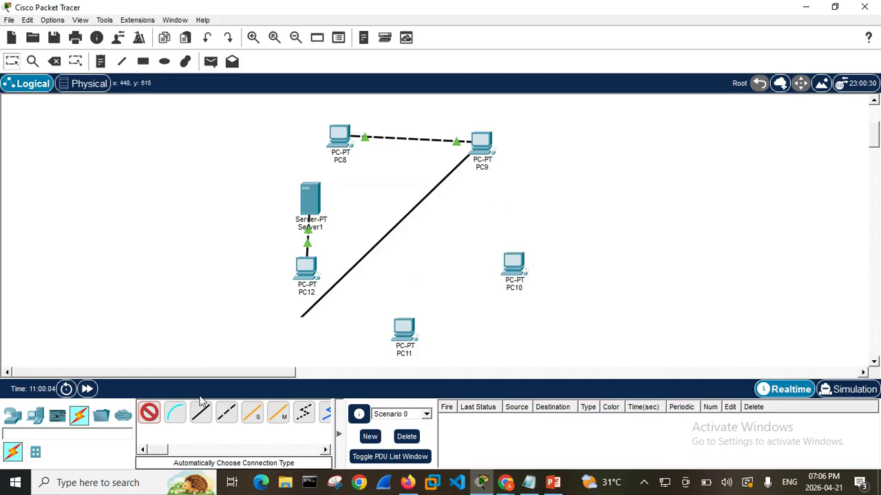
left_click(151, 413)
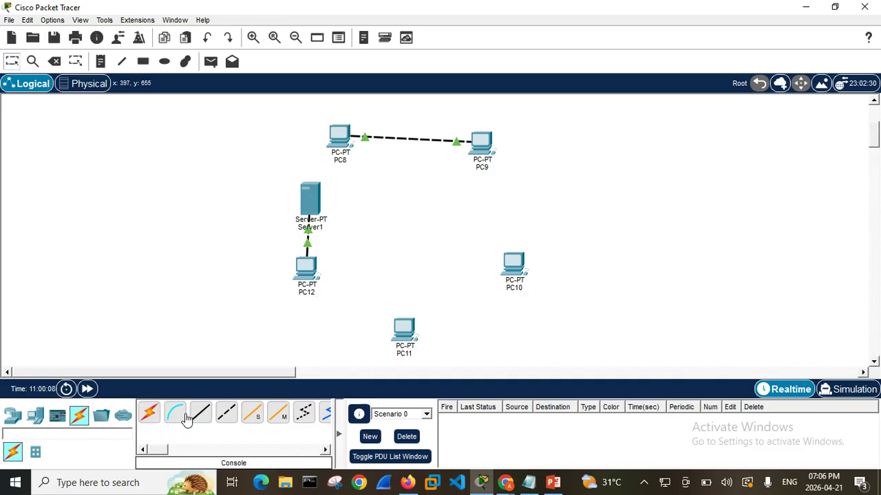
Try to attach a Copper Cross-Over cable to PC9's USB0 port
left_click(227, 413)
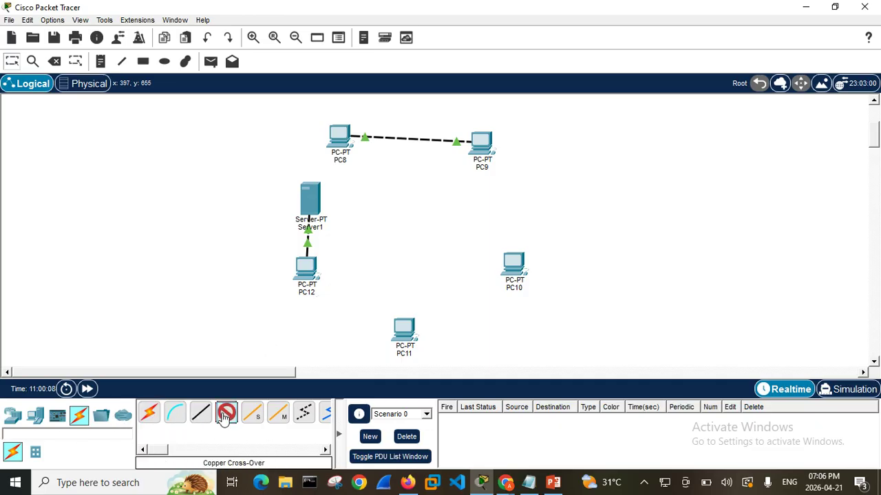
left_click(486, 144)
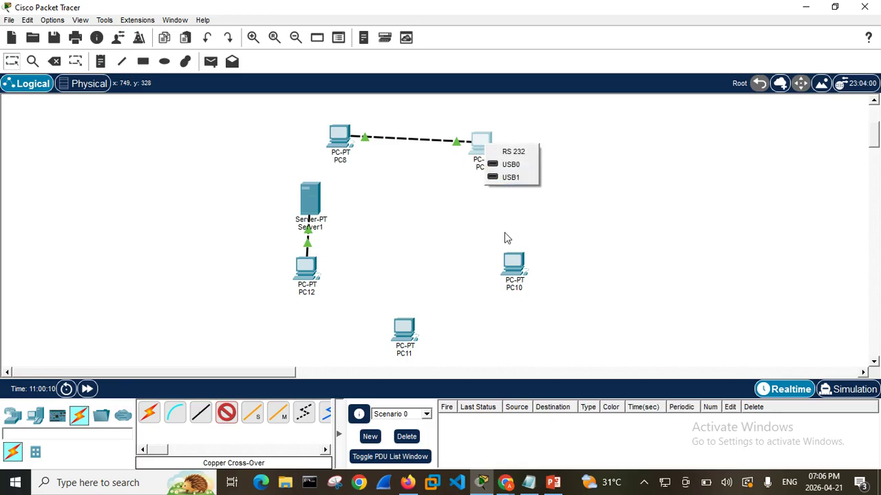
left_click(513, 165)
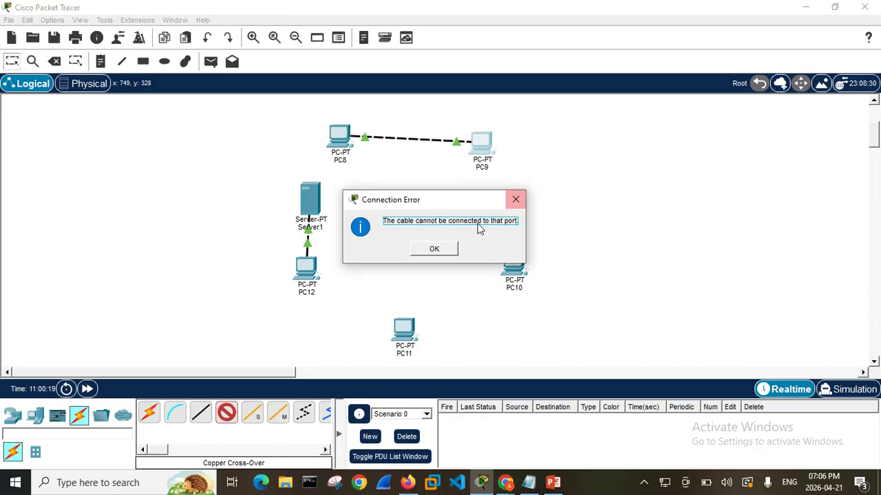
left_click(447, 249)
left_click(489, 146)
left_click(503, 168)
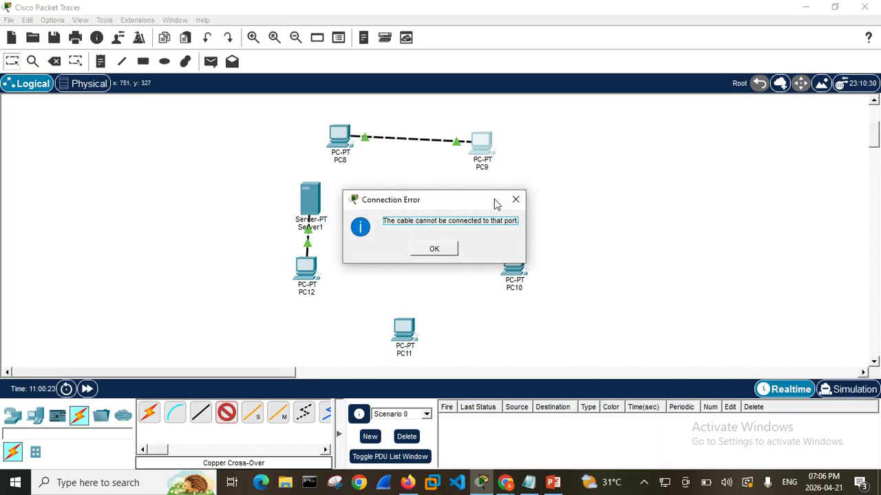
left_click(515, 200)
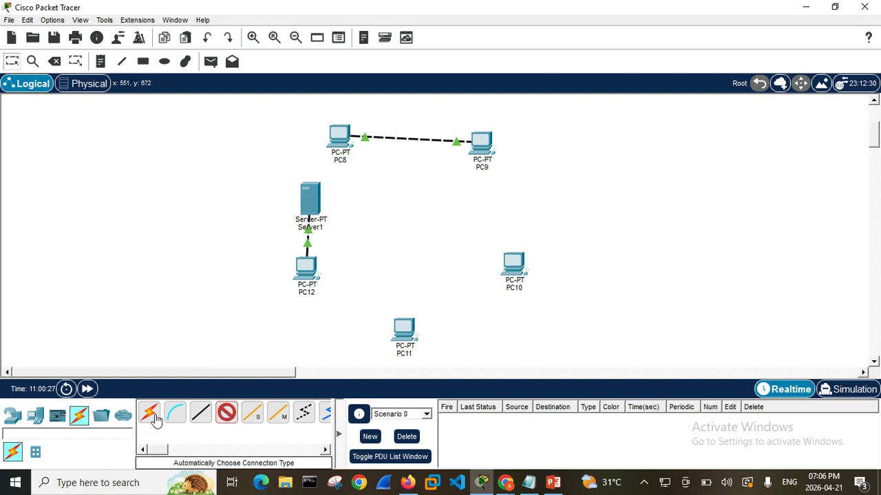
Try to attach a Single Mode Fiber cable to the ports of PC9 and PC11
left_click(252, 419)
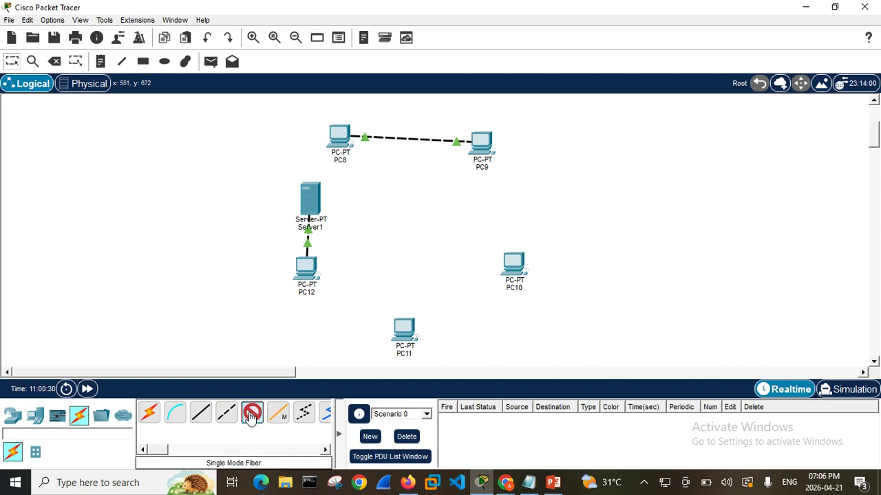
left_click(478, 143)
left_click(503, 163)
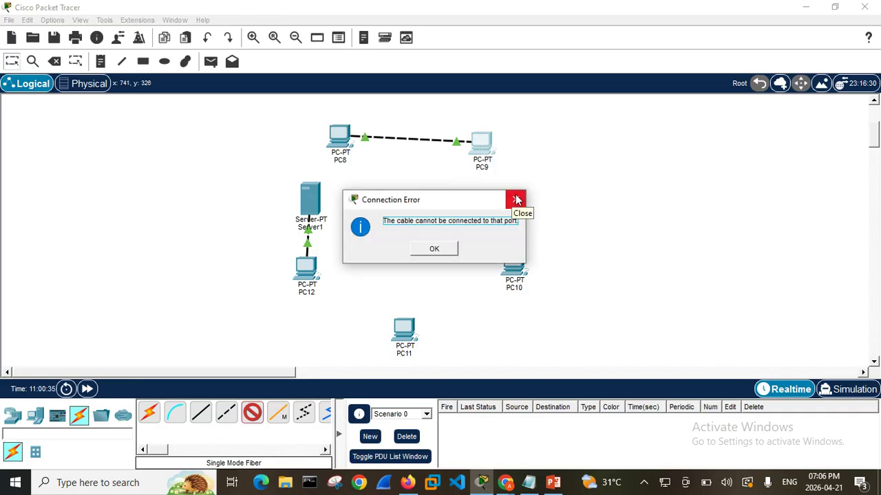
left_click(516, 199)
left_click(493, 152)
left_click(504, 153)
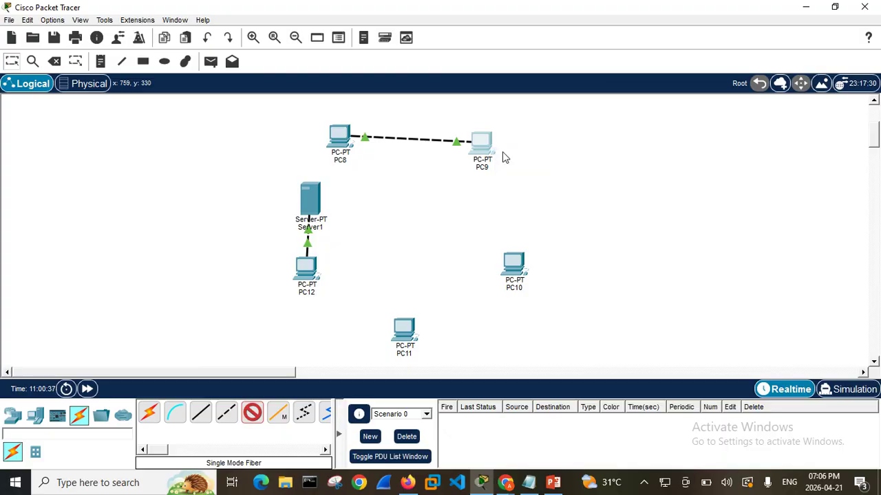
left_click(522, 199)
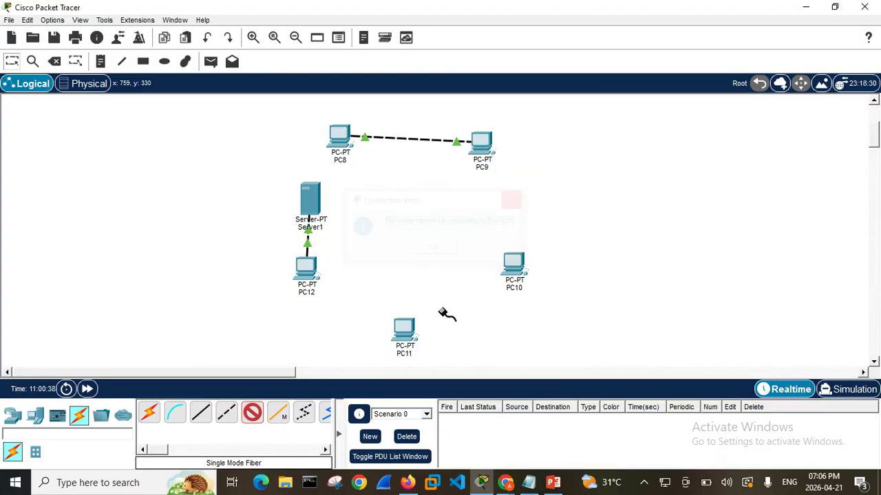
left_click(403, 337)
left_click(432, 372)
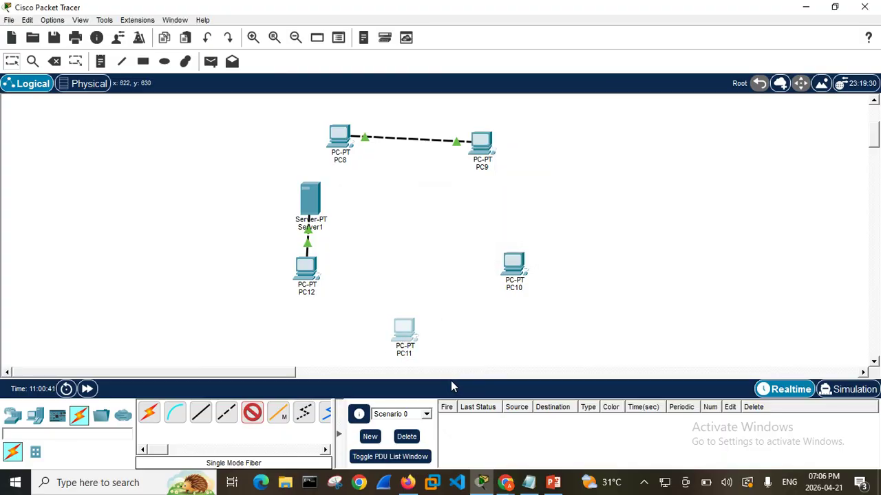
left_click(510, 202)
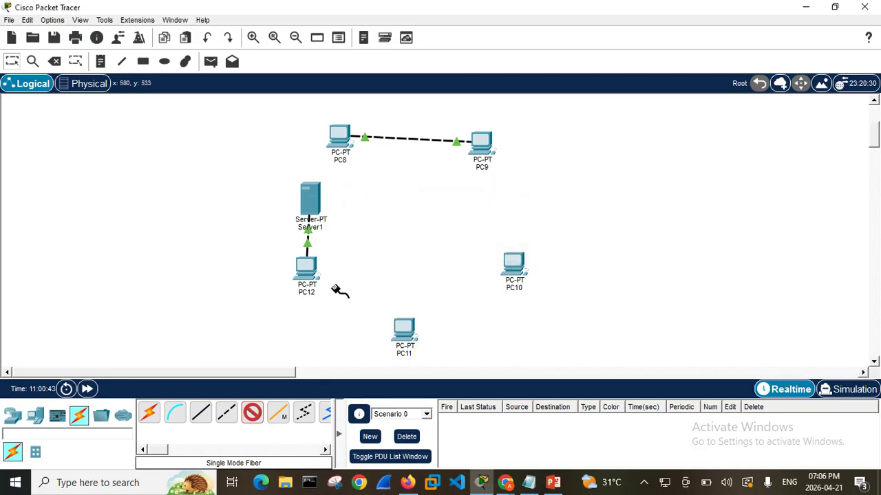
Connect PC11 to PC10 with an automatically chosen connection type
left_click(151, 417)
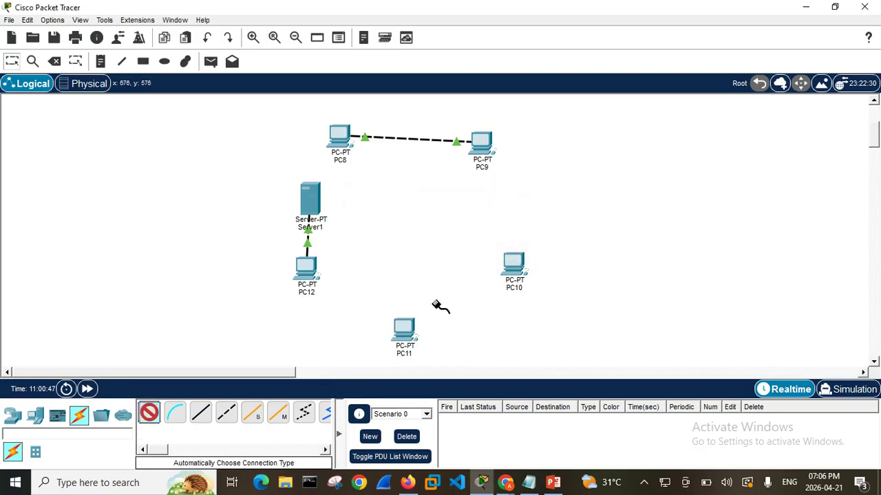
left_click(404, 330)
left_click(513, 262)
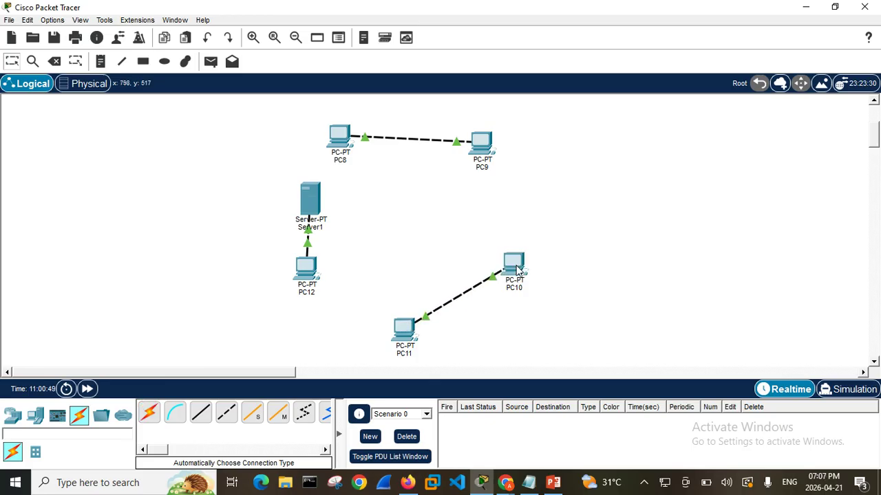
Try to link PC12 and PC11 with an automatically chosen connection type, and cancel the cable
left_click(146, 417)
left_click(306, 269)
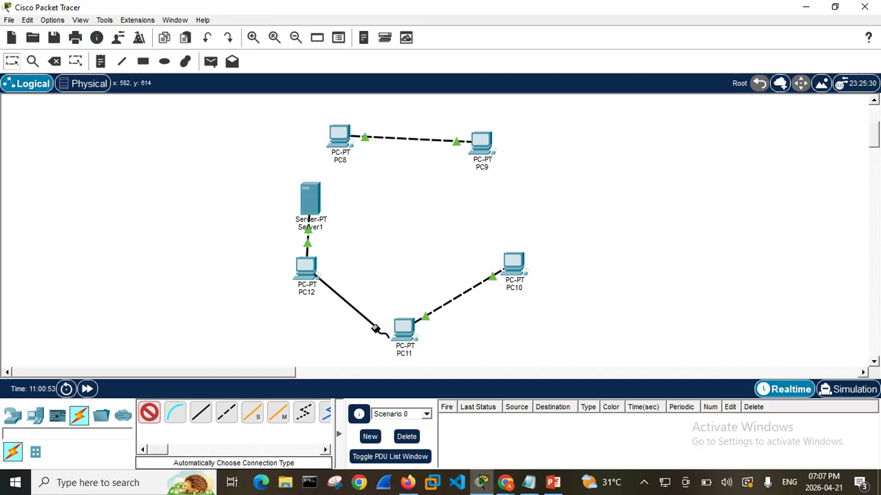
left_click(403, 333)
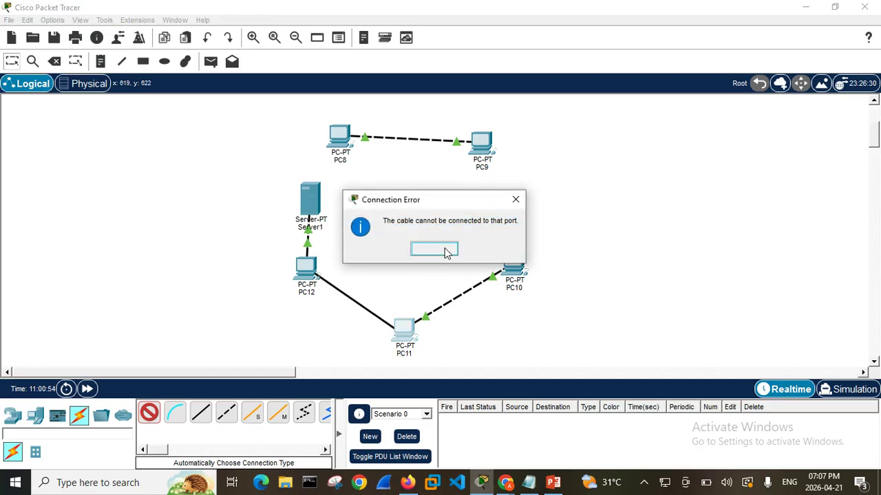
left_click(434, 249)
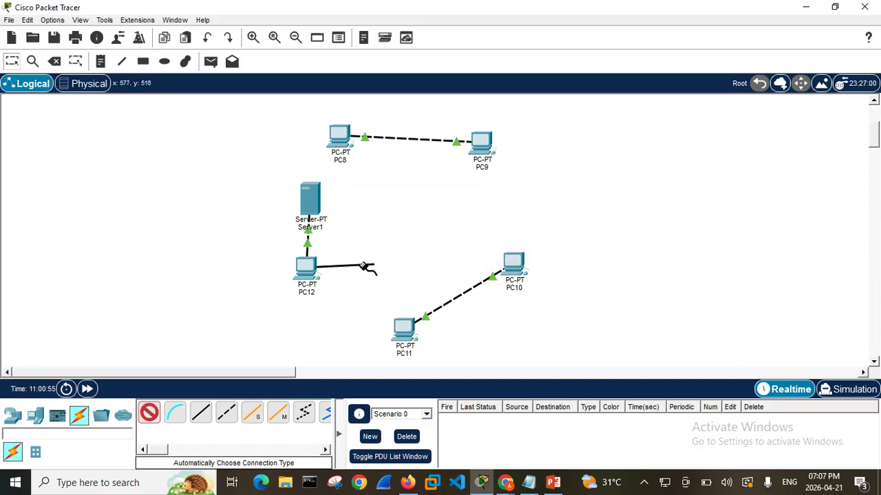
left_click(314, 274)
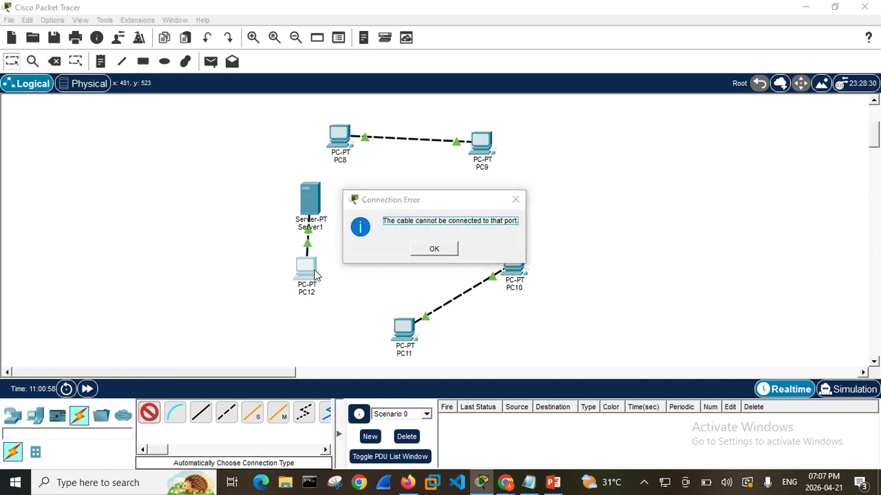
left_click(434, 249)
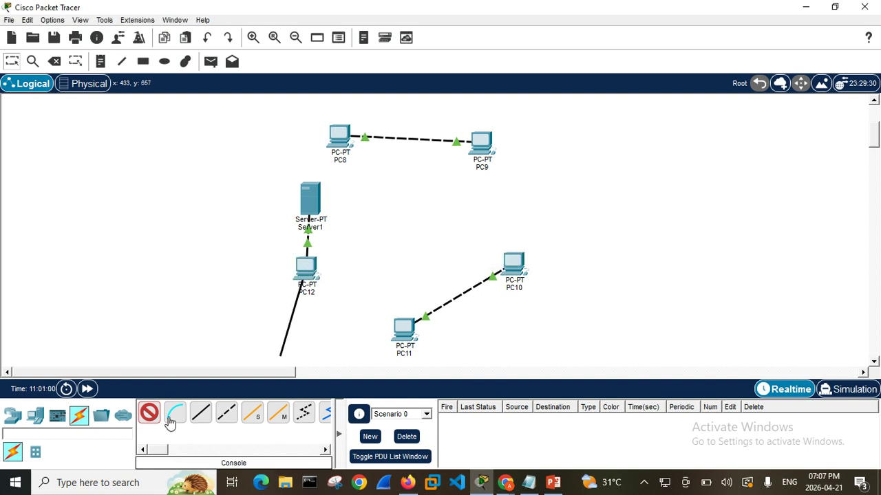
left_click(149, 412)
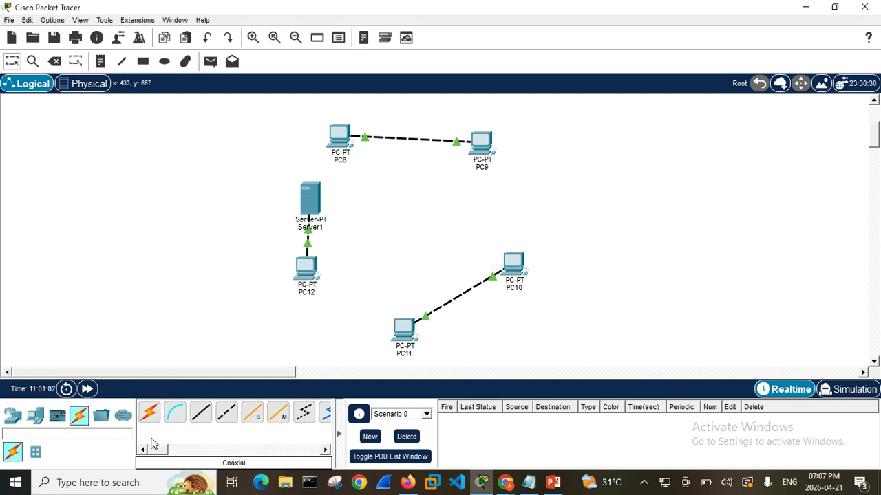
Try to connect PC9 to PC10 with an automatically chosen connection type
left_click(175, 413)
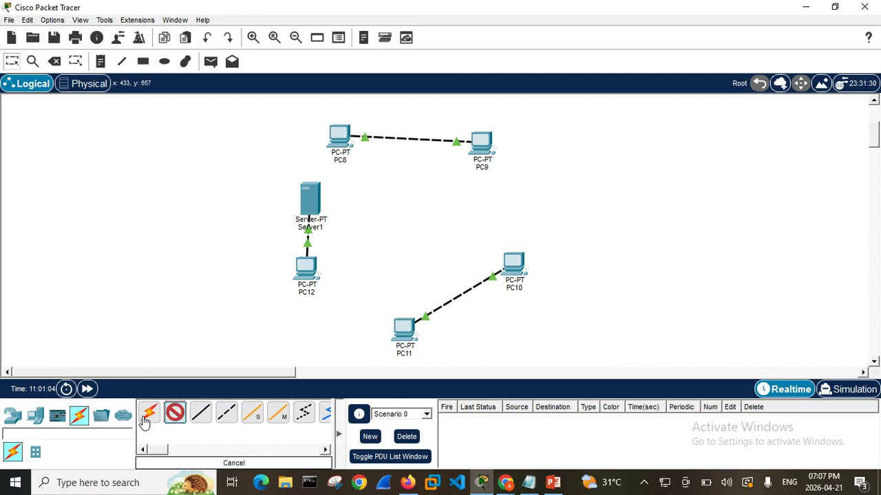
left_click(145, 420)
left_click(489, 145)
left_click(516, 264)
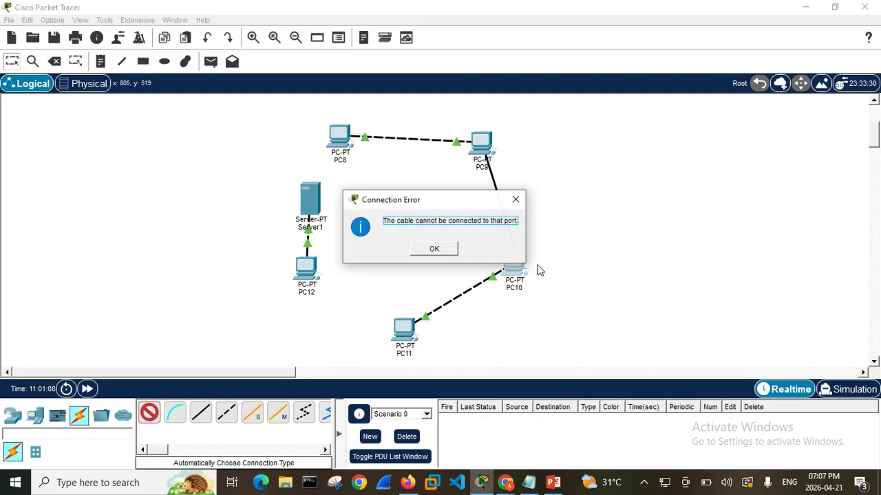
left_click(432, 250)
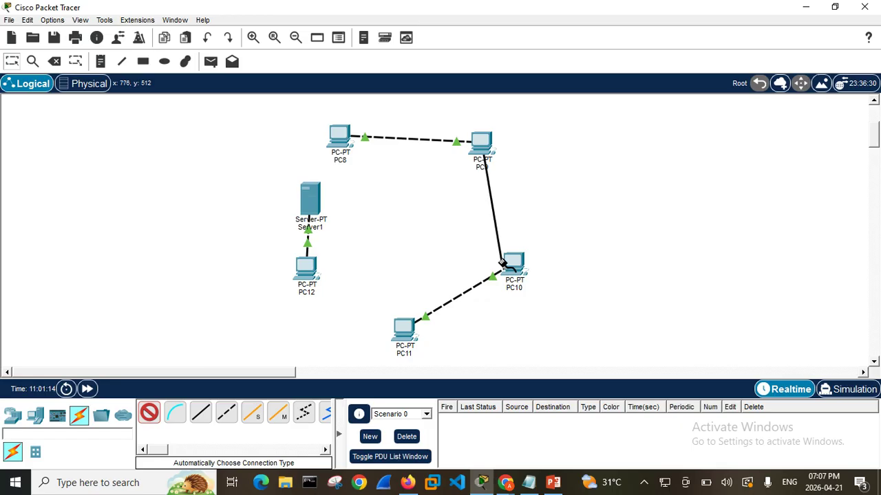
left_click(506, 265)
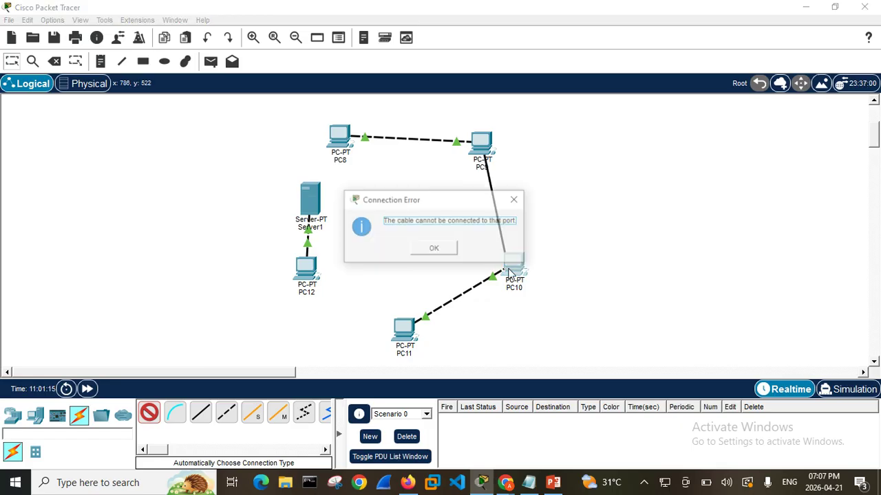
left_click(434, 252)
left_click(514, 267)
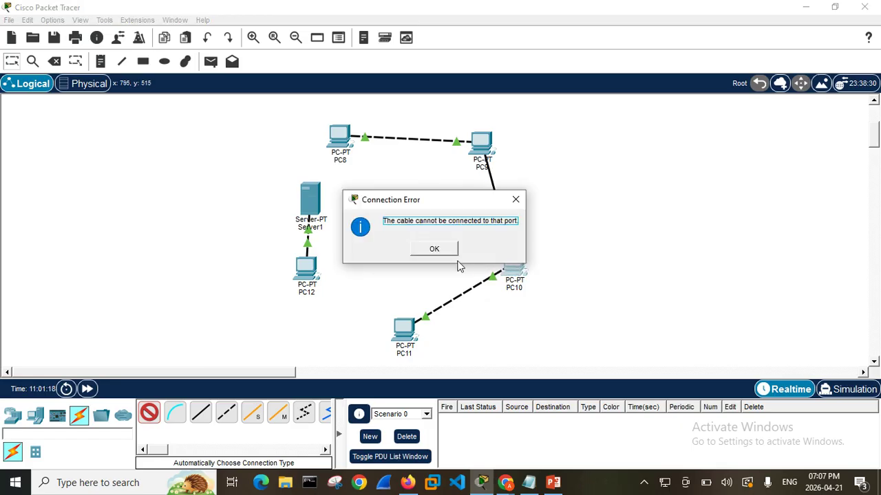
left_click(434, 252)
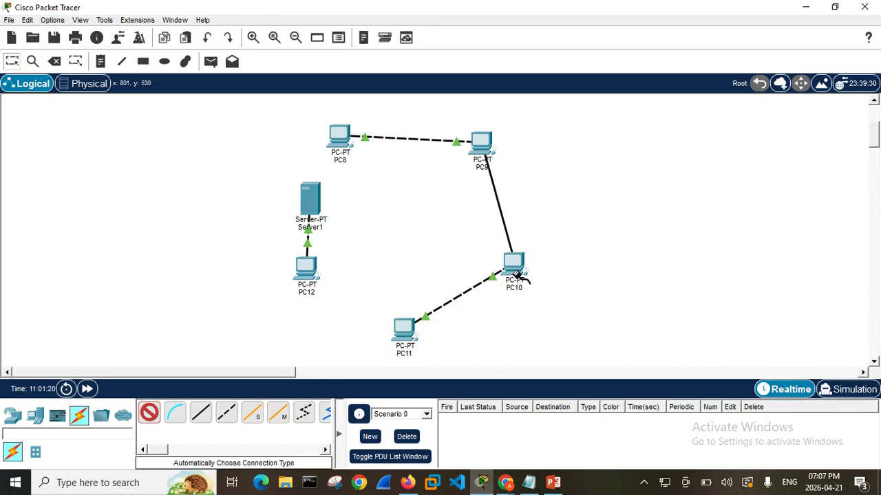
left_click(521, 278)
left_click(434, 250)
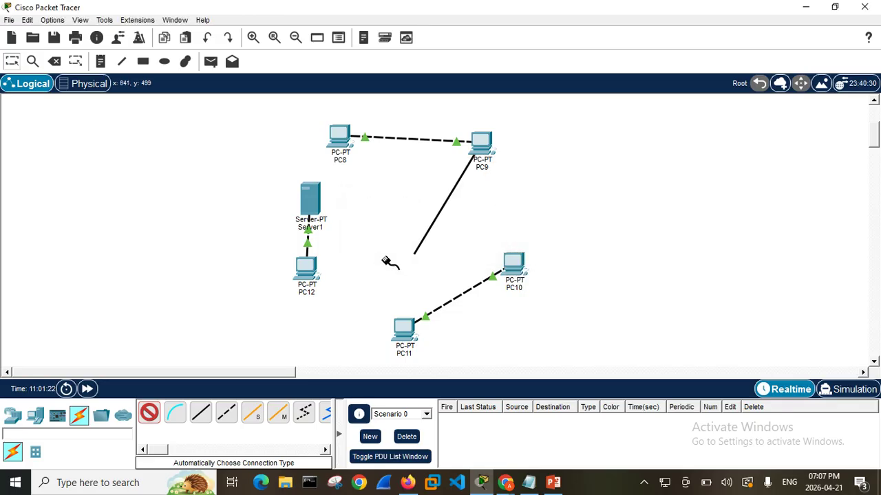
Try to end the automatically chosen cable from PC9 at PC12 and at PC11, and cancel the cable
left_click(310, 272)
left_click(425, 252)
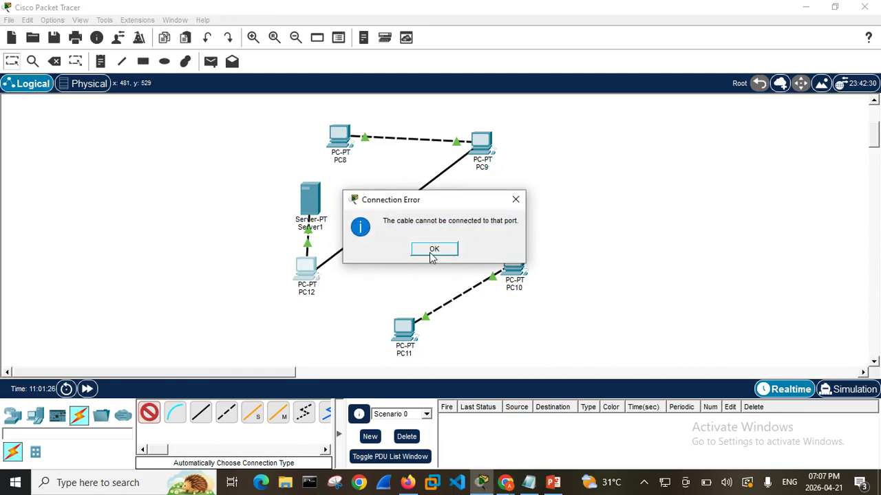
left_click(408, 323)
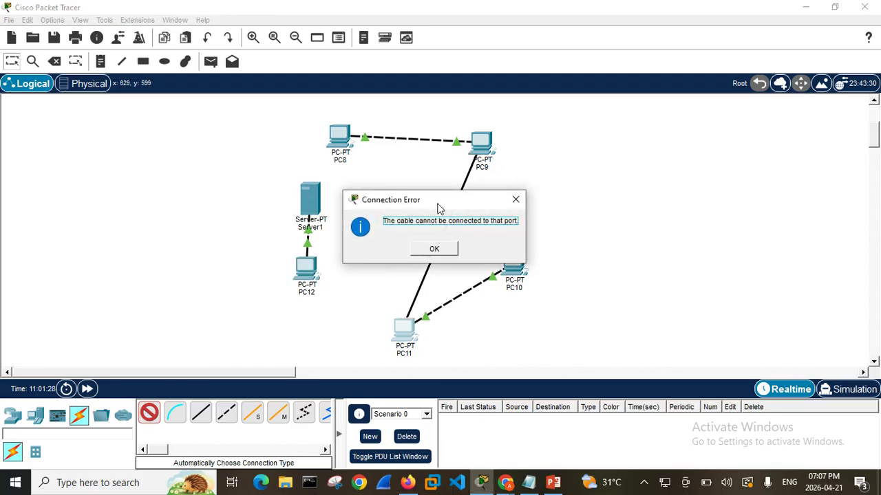
left_click(437, 249)
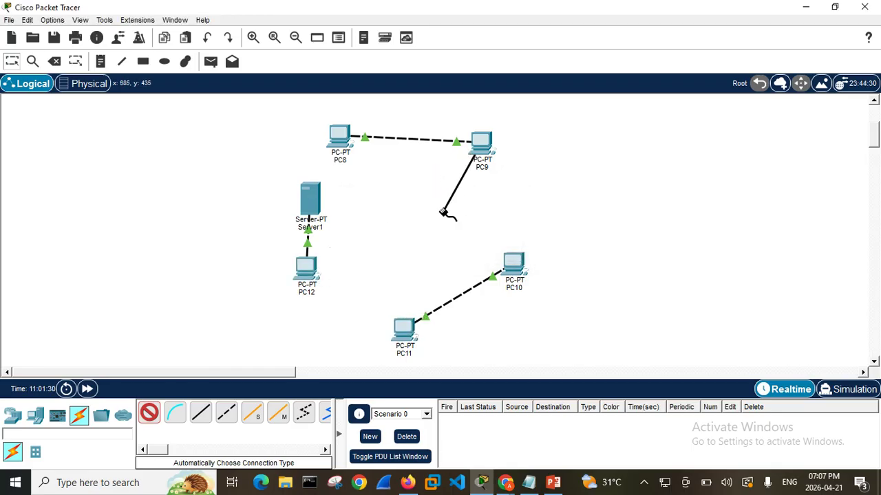
left_click(149, 413)
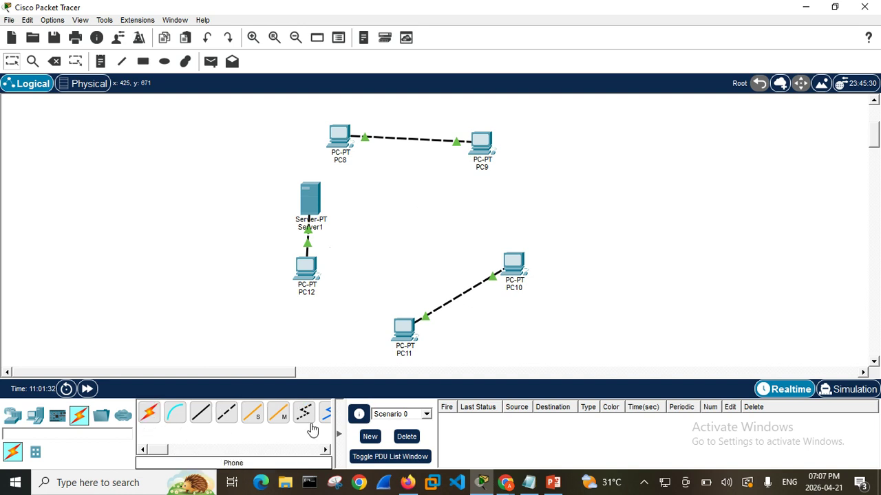
Try to attach an Octal cable to PC9's USB0 and RS 232 ports
left_click_drag(163, 452, 174, 447)
left_click(292, 418)
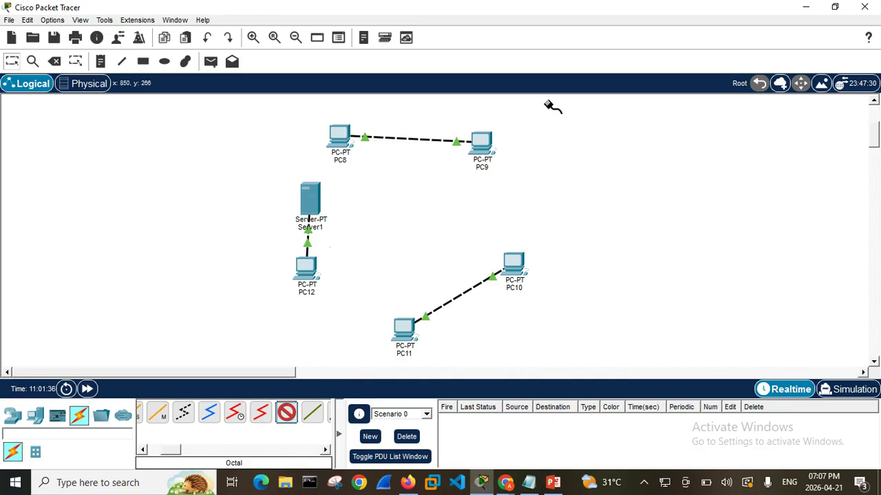
left_click(488, 155)
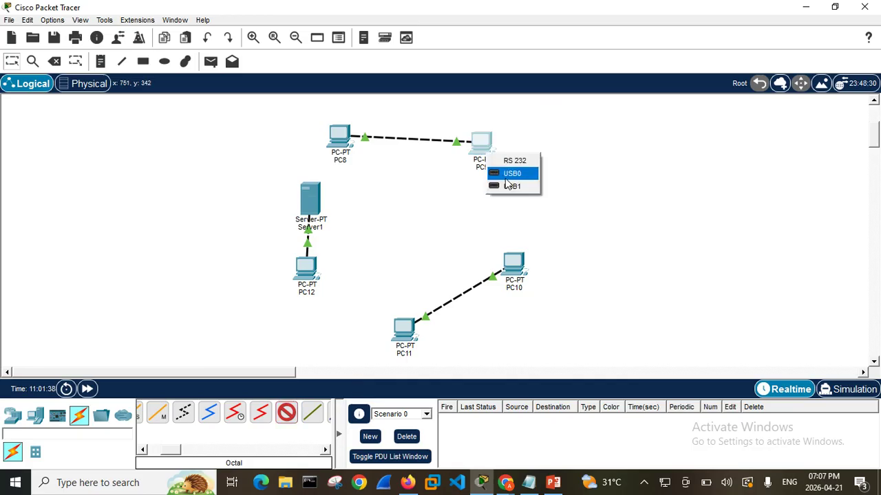
left_click(512, 173)
left_click(516, 198)
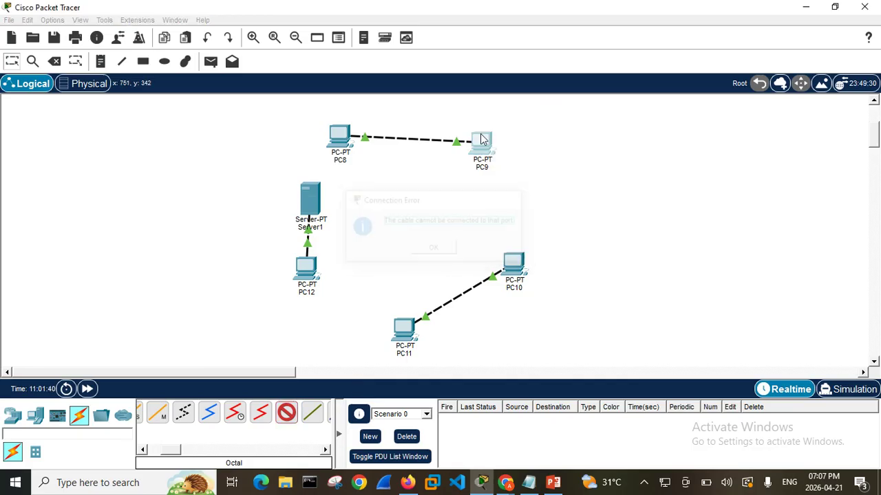
left_click(481, 140)
left_click(512, 142)
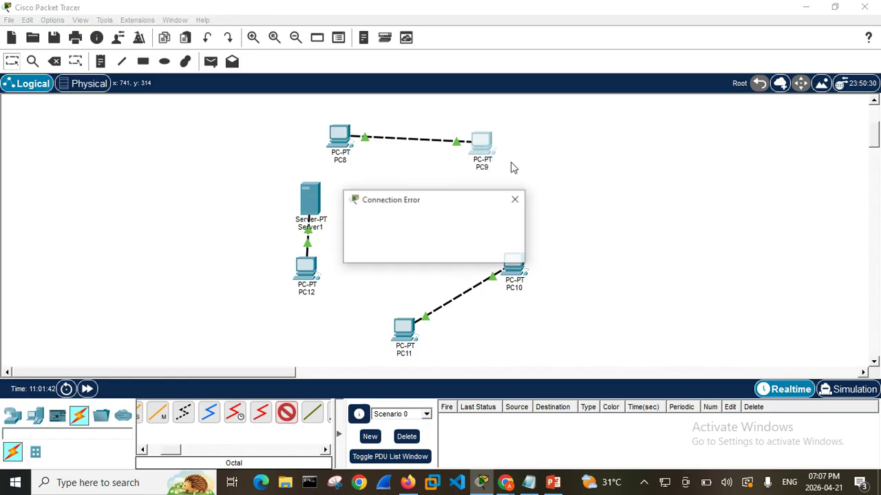
left_click(517, 199)
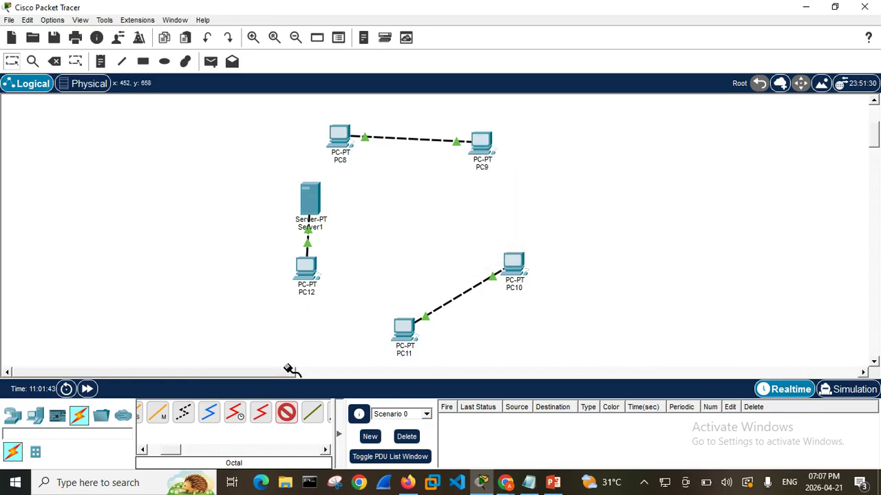
Try to attach a Console cable to PC9's USB0 port, and cancel the cable
left_click_drag(172, 452, 147, 452)
left_click(175, 413)
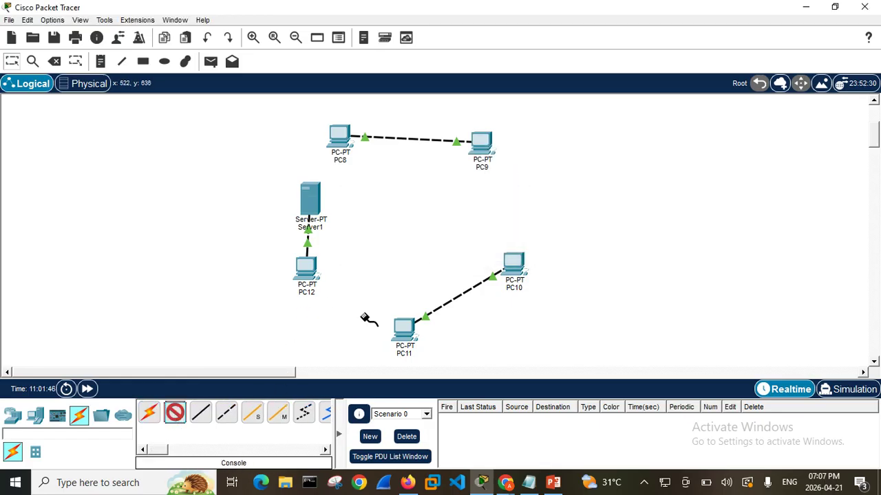
left_click(485, 145)
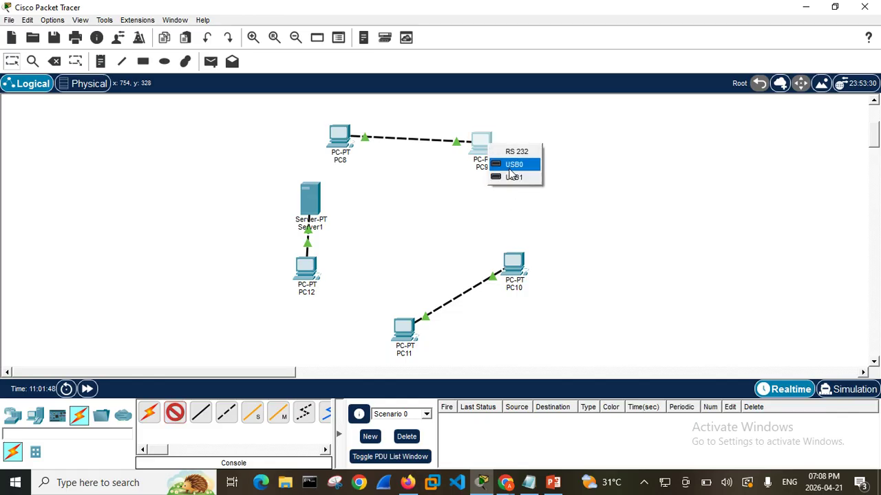
left_click(513, 164)
left_click(512, 199)
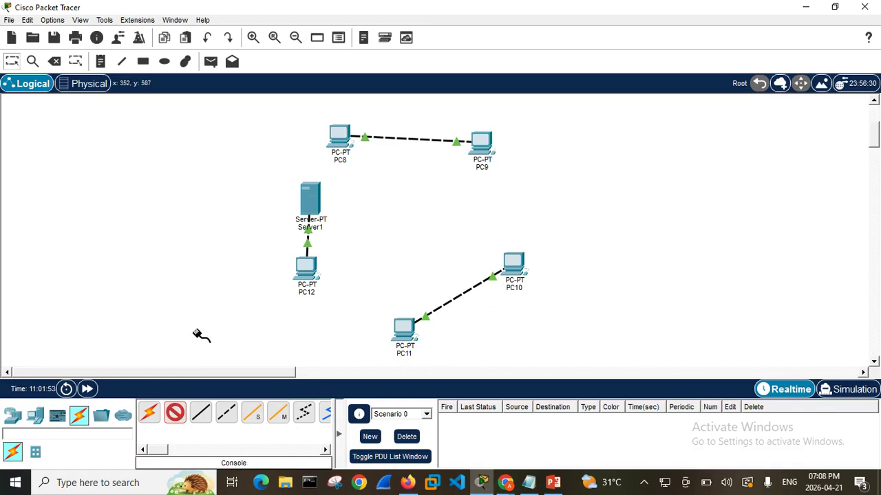
left_click(172, 412)
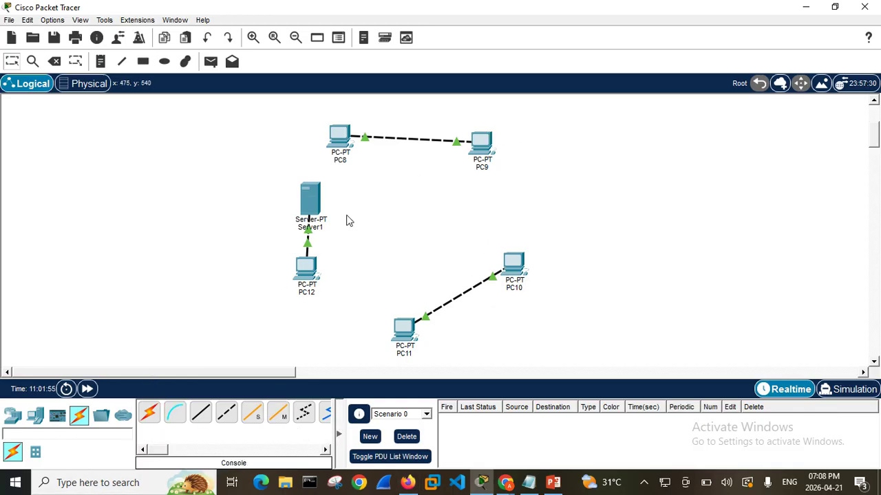
Examine PC9's physical ports, icon customization options and desktop applications, and close its device window
double_click(482, 143)
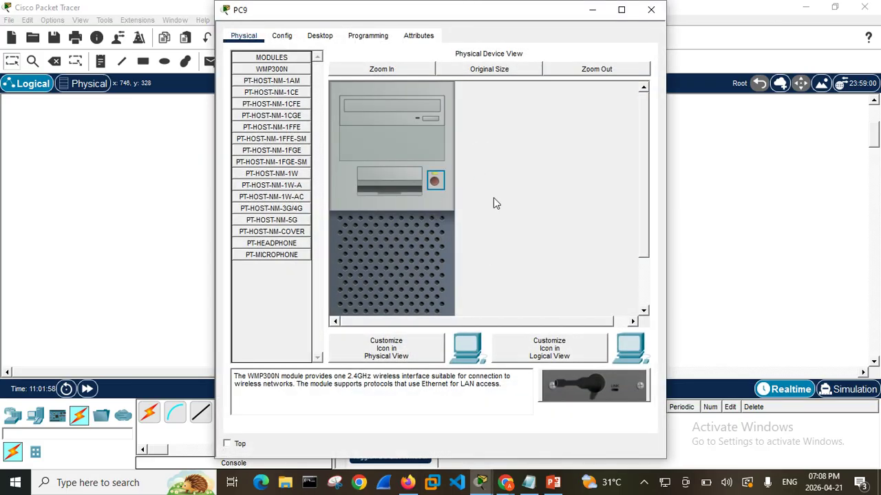
scroll(424, 207, "down", 3)
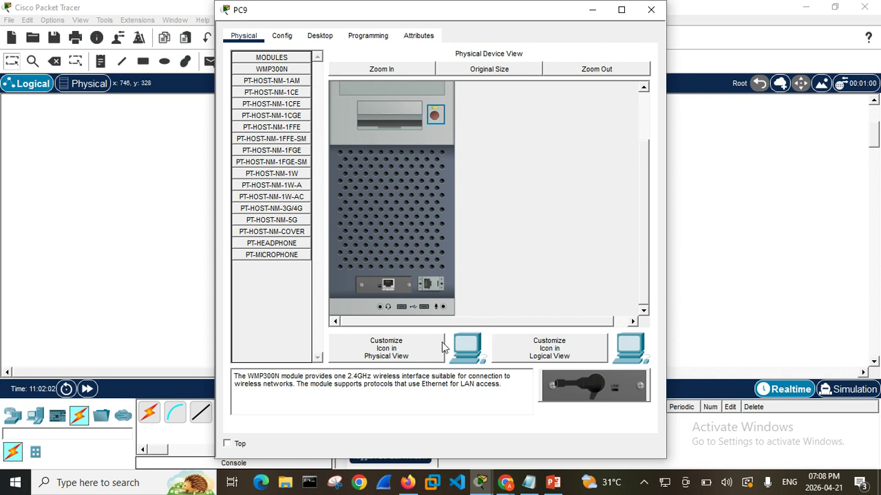
left_click(537, 354)
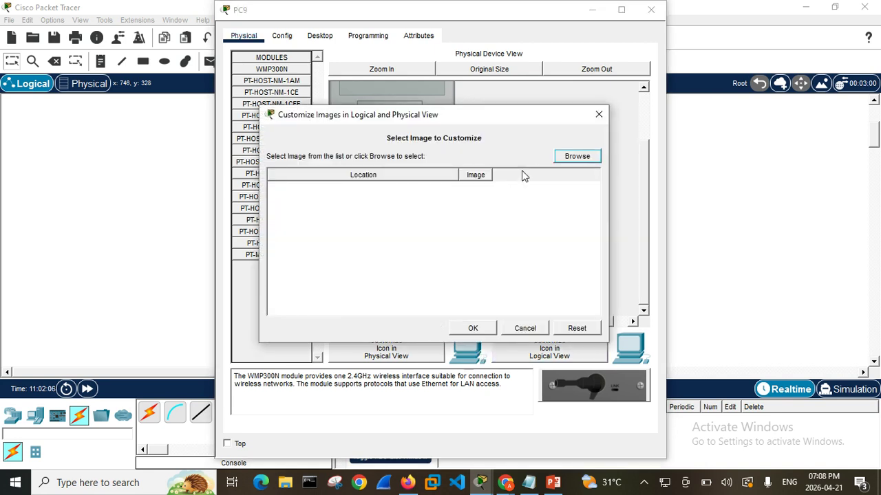
left_click(599, 115)
left_click(412, 355)
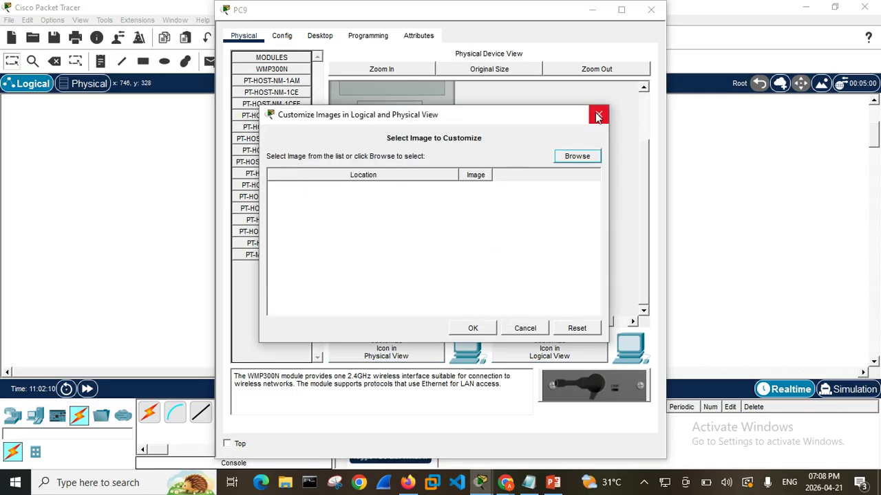
left_click(597, 116)
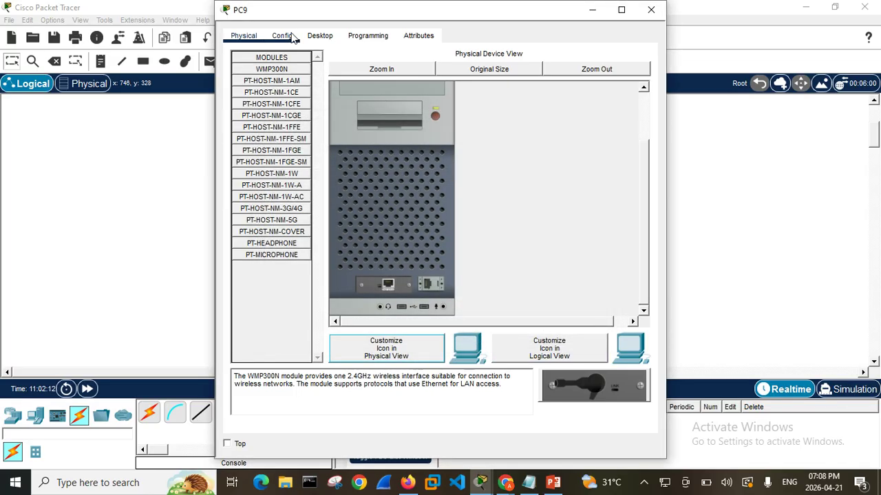
left_click(319, 35)
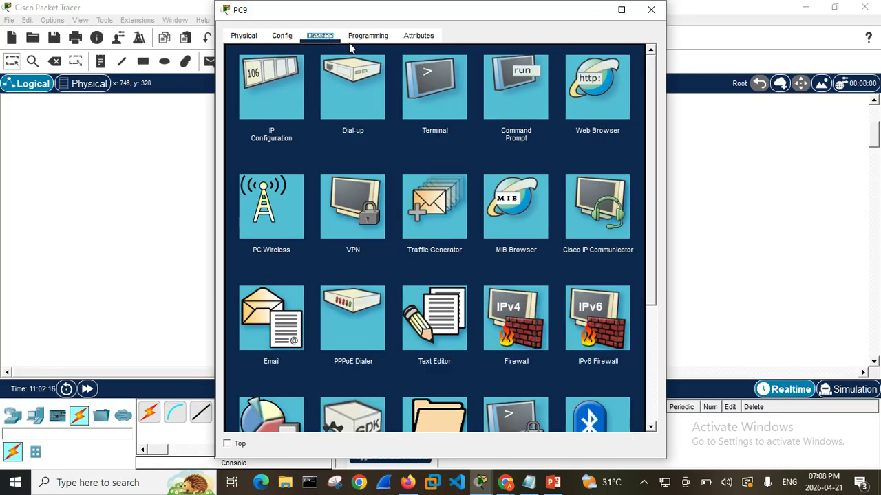
left_click(652, 10)
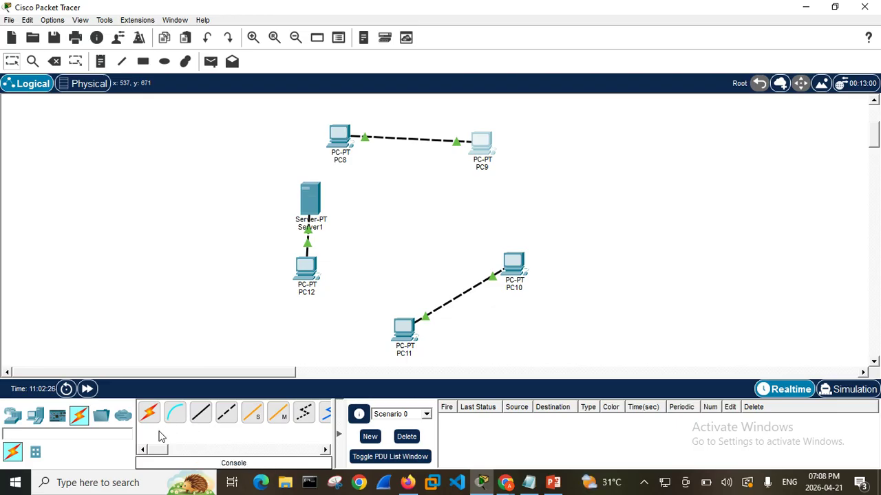
Try to attach a Copper Straight-Through cable to PC9's USB0 port, and cancel the cable
left_click(175, 412)
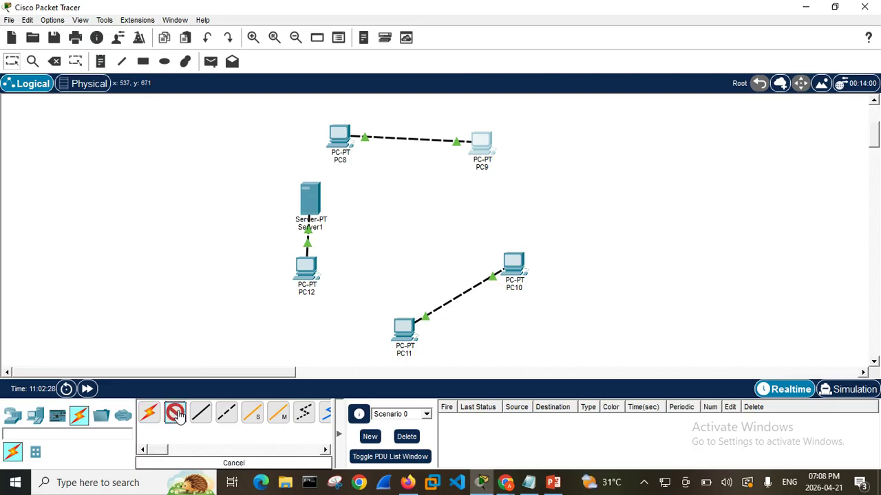
left_click(200, 412)
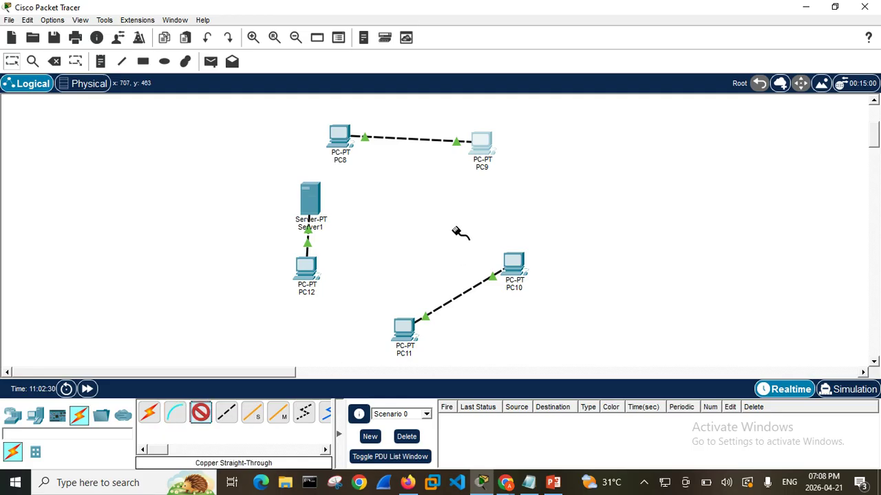
left_click(479, 157)
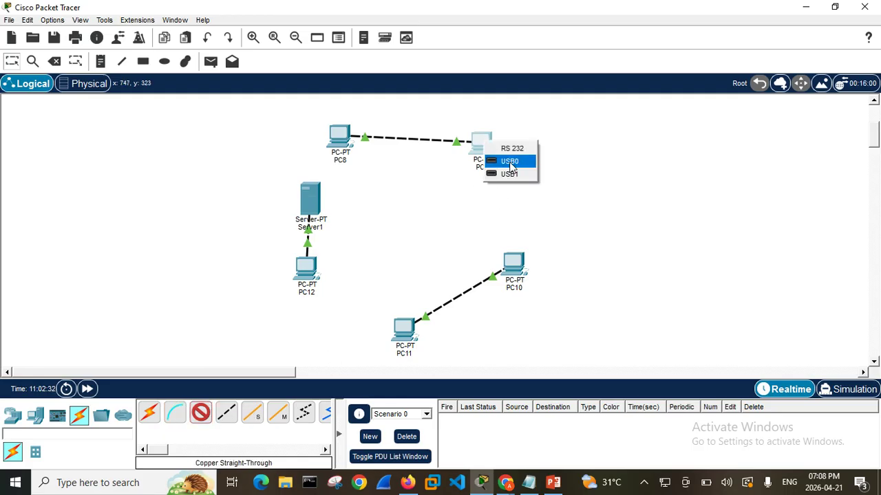
left_click(510, 165)
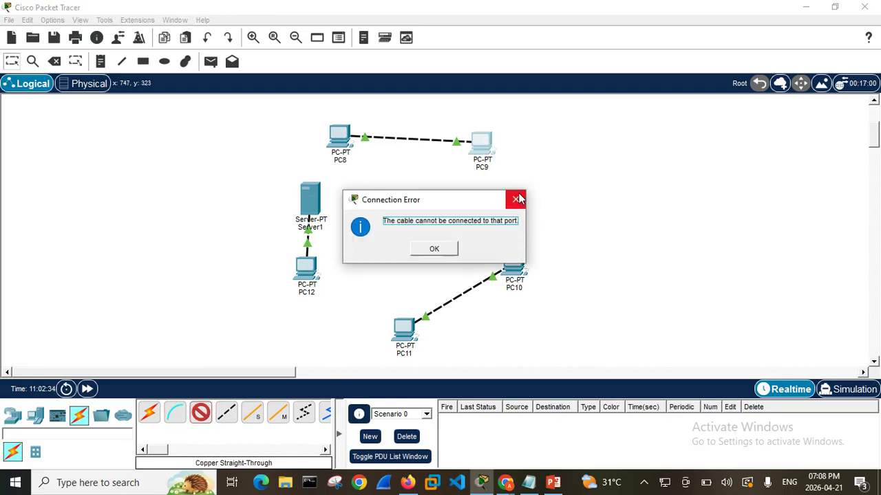
left_click(516, 199)
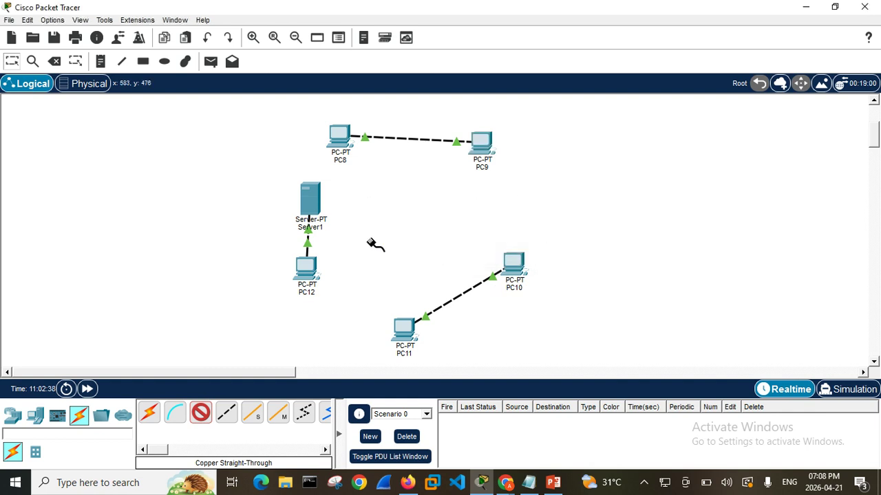
left_click(200, 411)
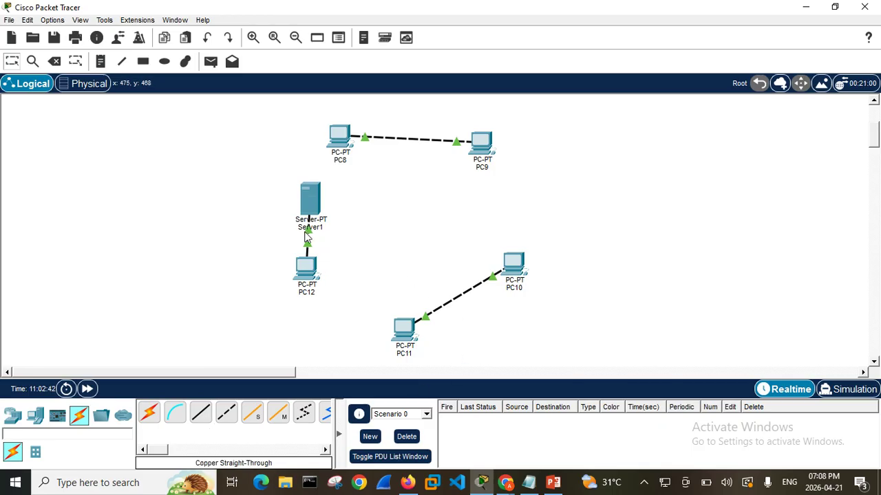
Examine Server1's physical ports and modules, and close its device window
mouse_move(324, 200)
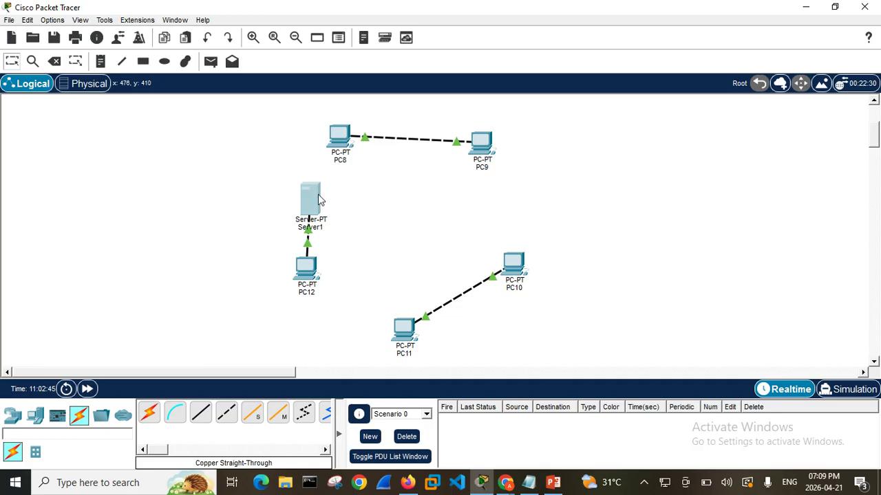
left_click(328, 216)
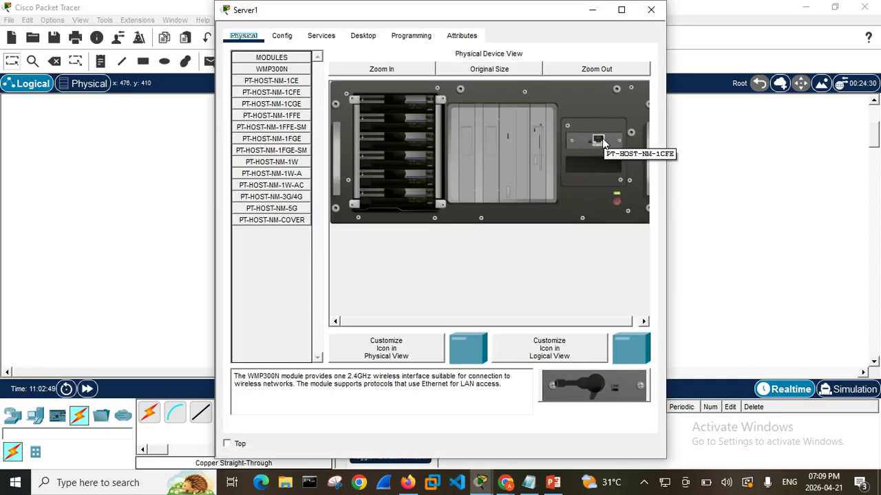
left_click(650, 11)
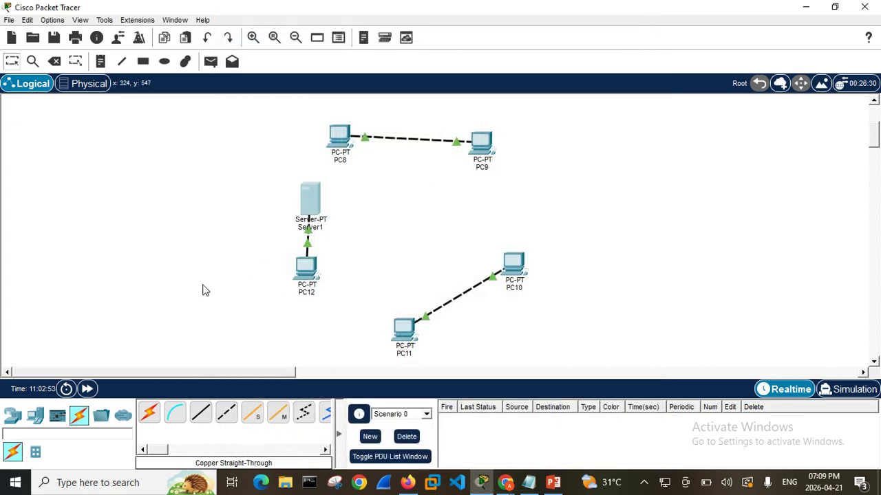
Delete Server1 from the logical workspace
left_click(55, 62)
left_click(308, 201)
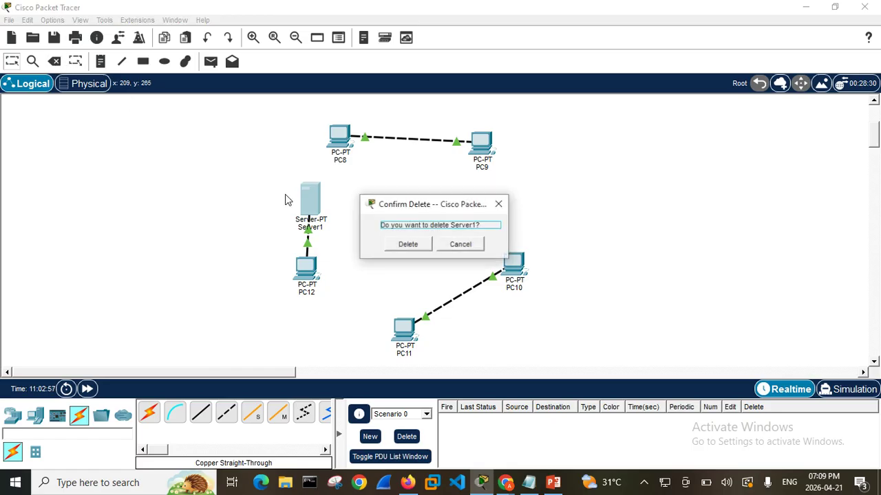
left_click(409, 244)
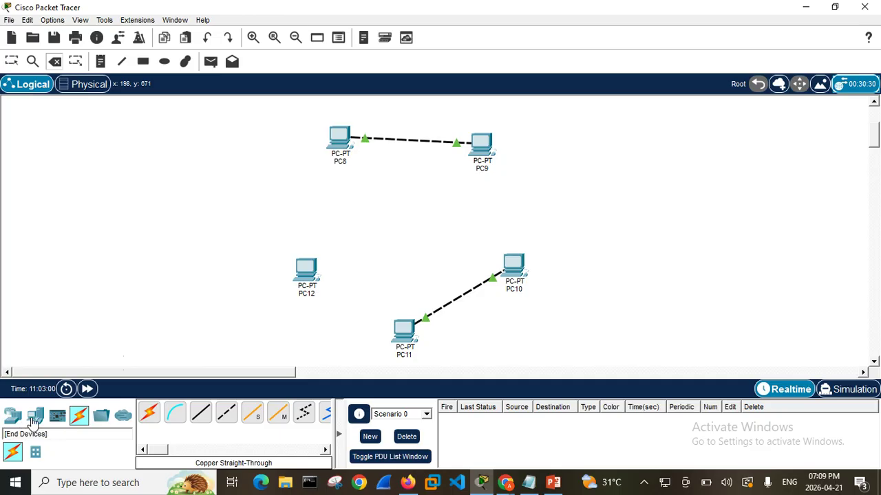
Search the device library for "server" and place a Meraki Server between PC8 and PC12
left_click(35, 416)
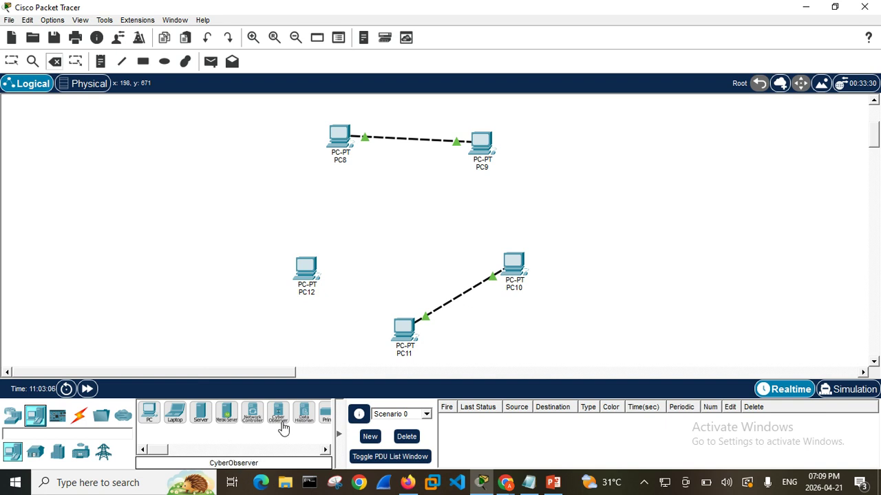
left_click_drag(158, 452, 175, 448)
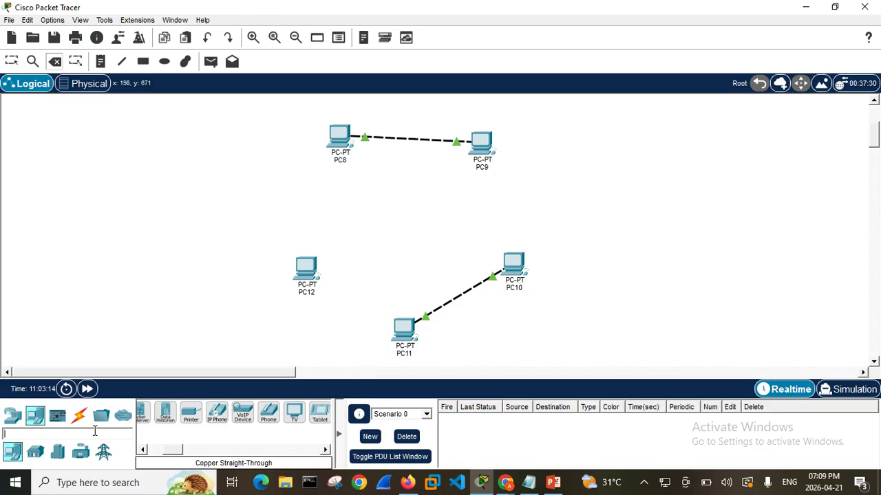
type("s")
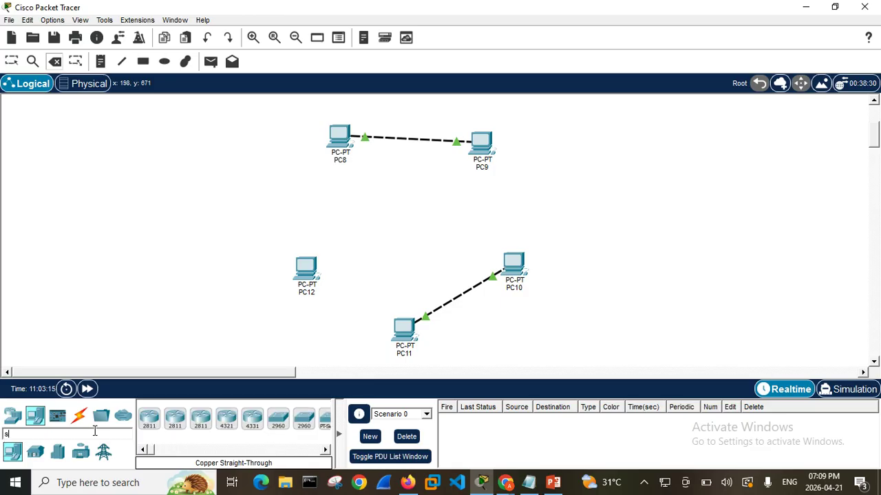
type("erver")
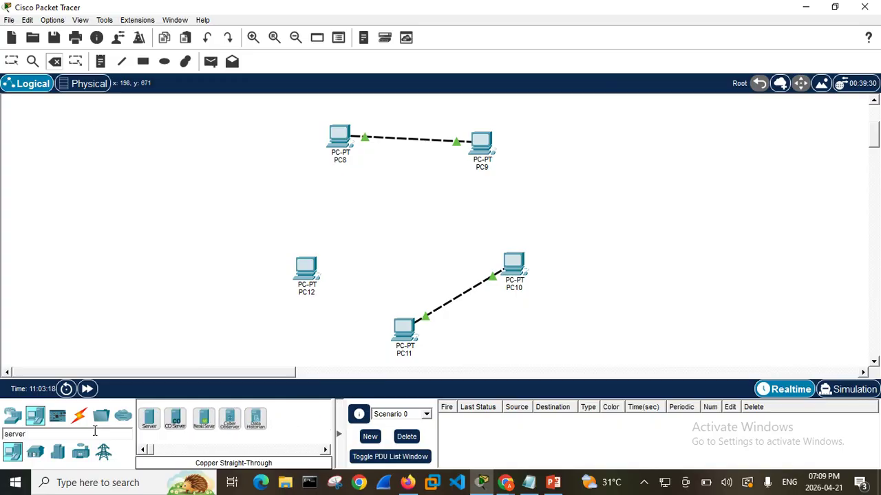
left_click(203, 419)
left_click(300, 210)
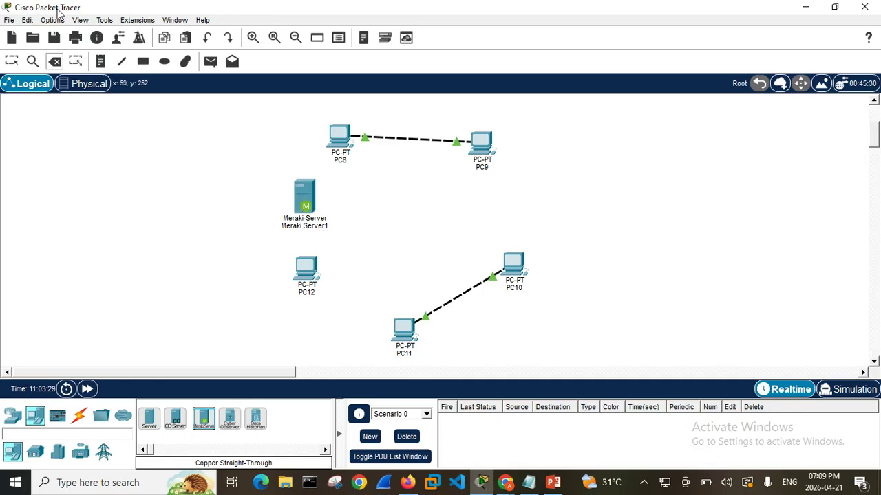
Examine the physical ports and modules of Meraki Server1, and close its device window
left_click(11, 60)
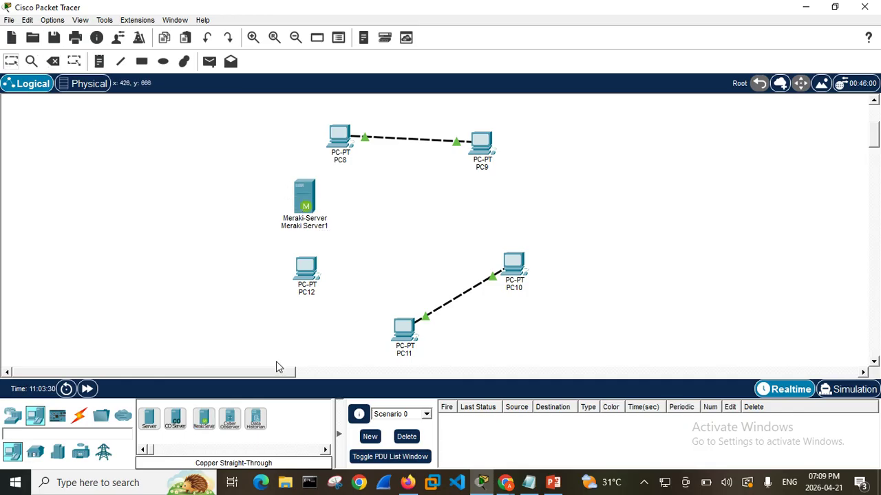
left_click(307, 194)
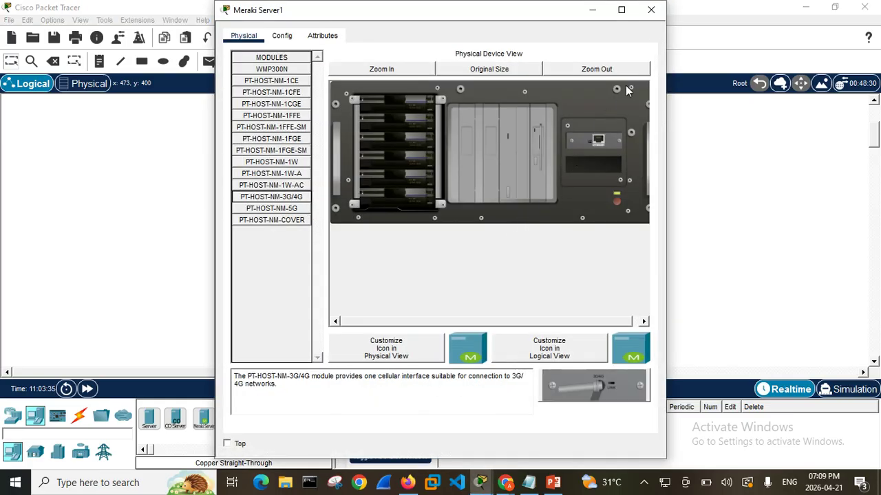
left_click(651, 9)
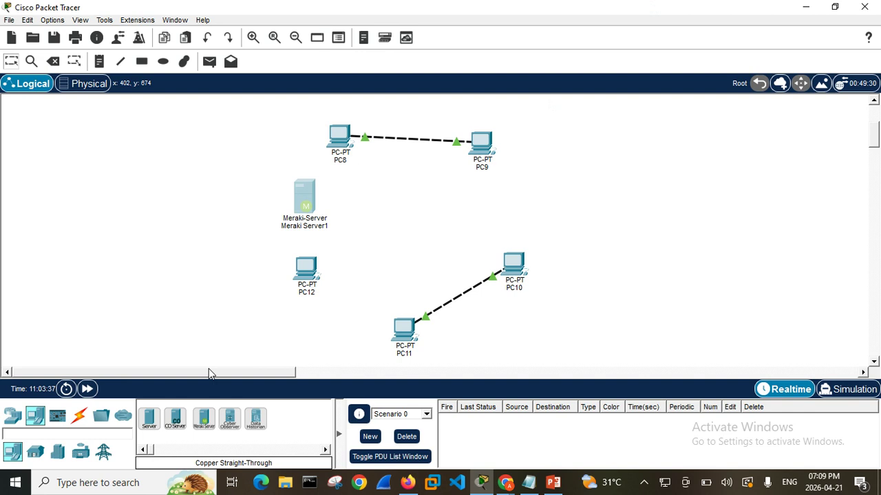
left_click(309, 203)
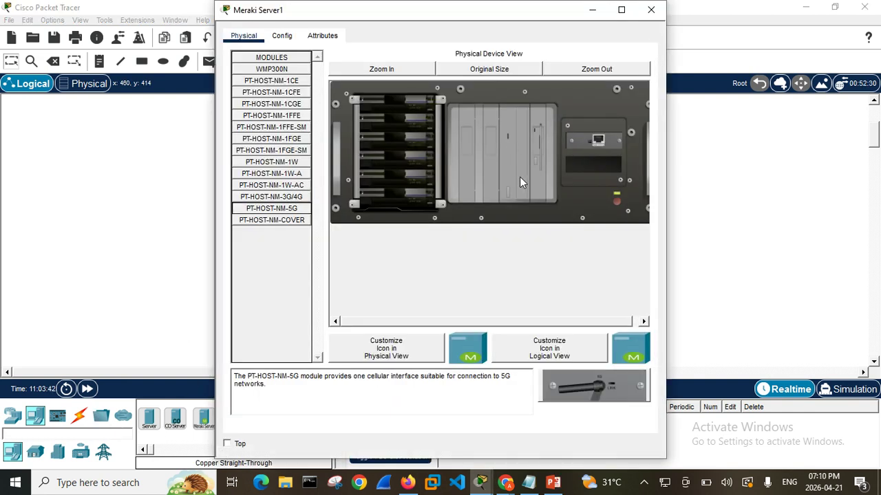
left_click(652, 11)
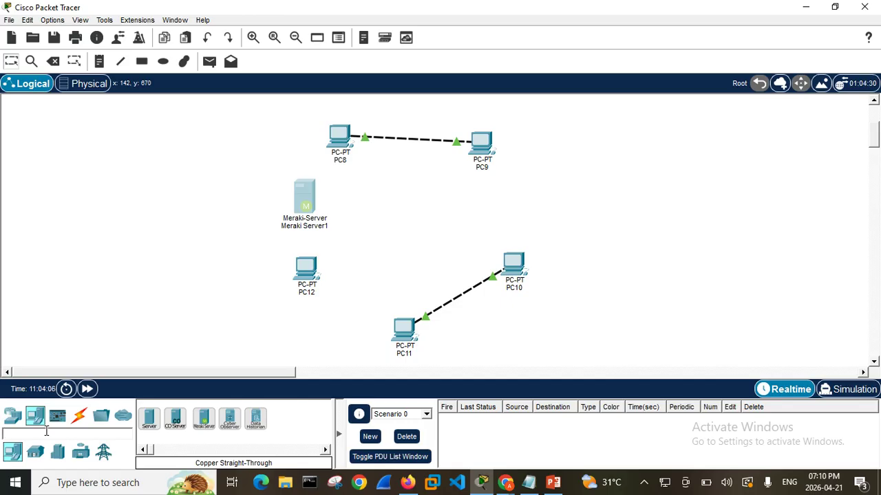
Search the device library for "r", place a PT-Router beside the Meraki server, and inspect the router's physical ports
type("r")
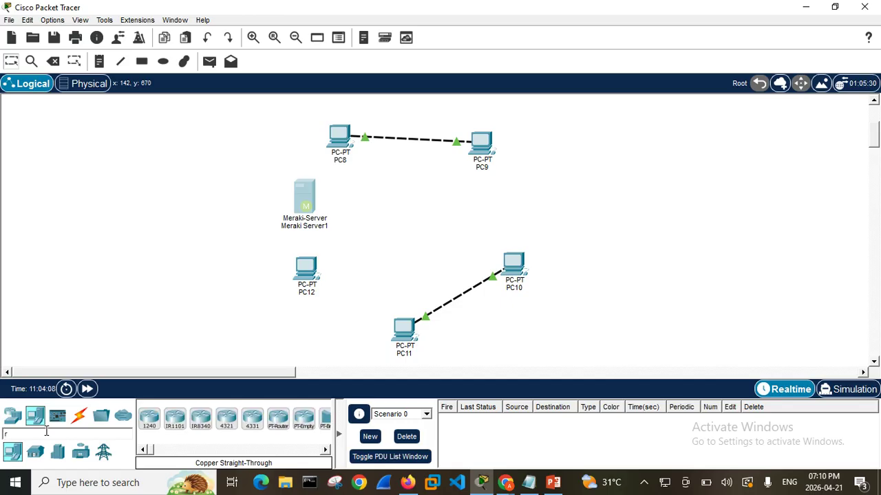
key("BackSpace")
mouse_move(277, 416)
left_mouse_down()
mouse_move(335, 237)
mouse_move(333, 205)
left_mouse_up()
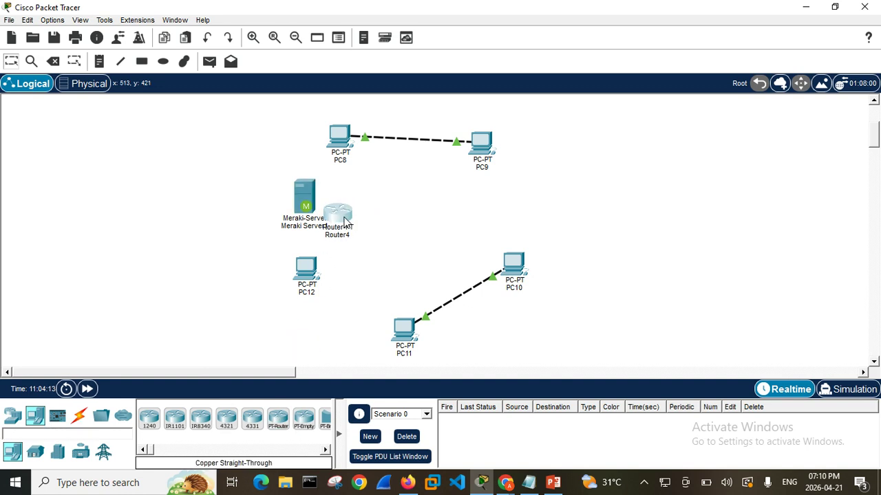
left_click(345, 221)
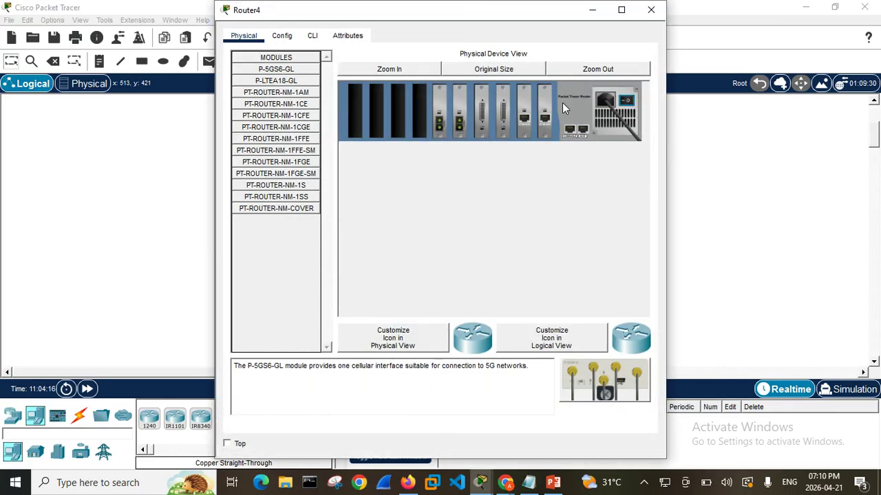
left_click(651, 10)
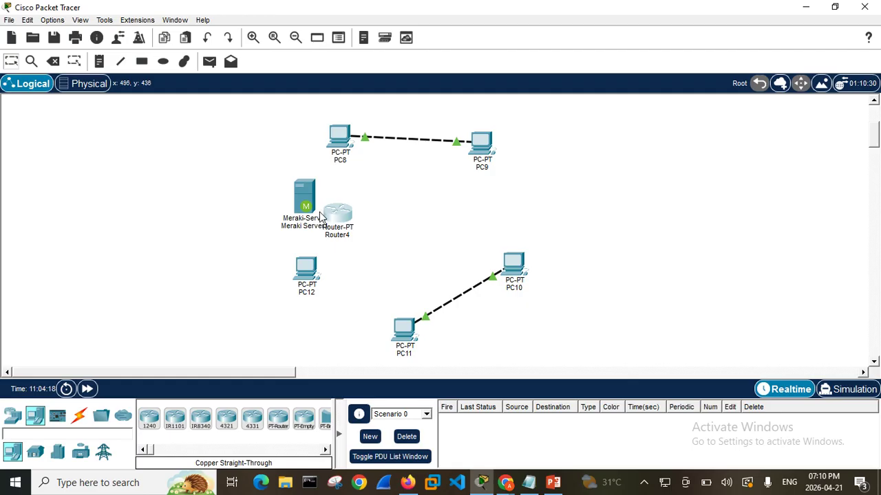
left_click(60, 61)
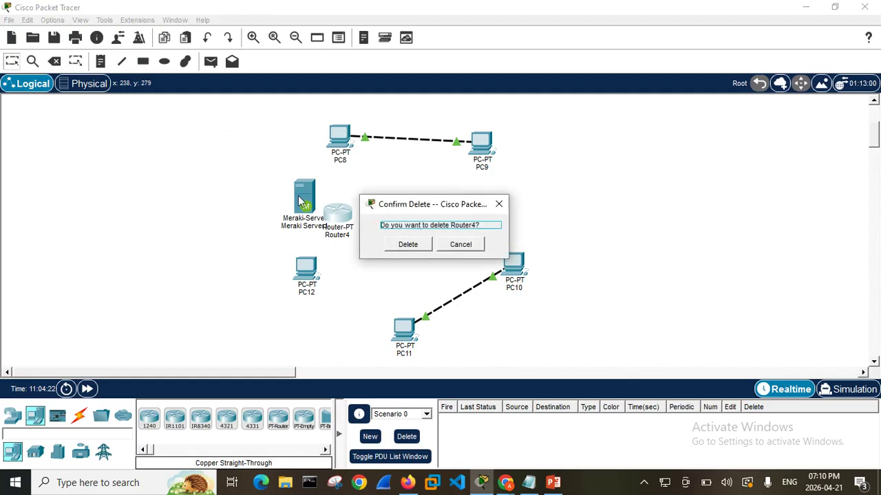
left_click(410, 244)
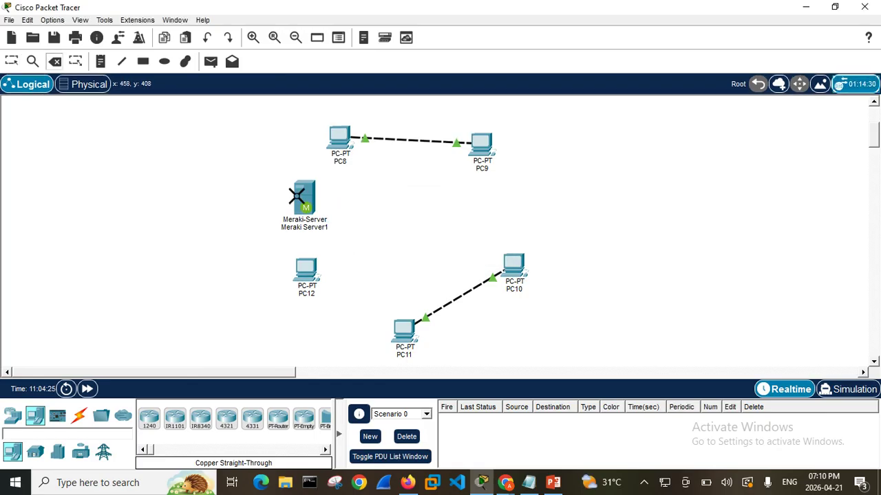
left_click(207, 38)
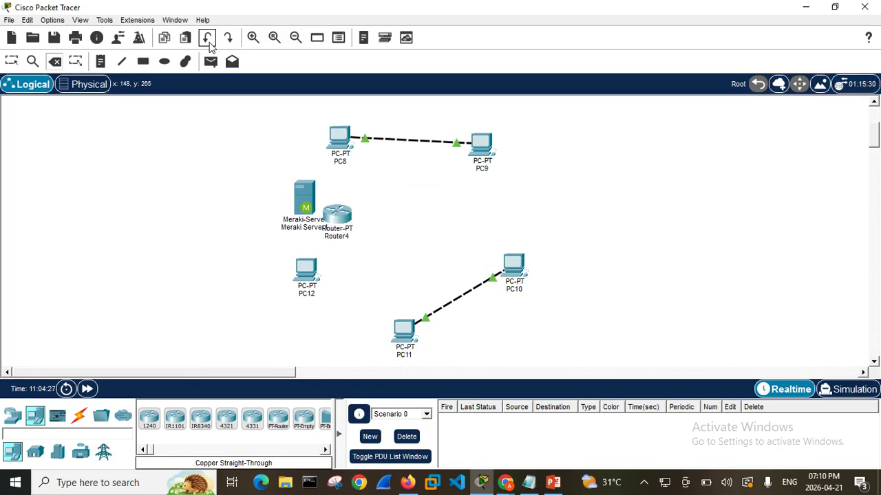
Delete Meraki Server1 from the logical workspace
left_click(300, 191)
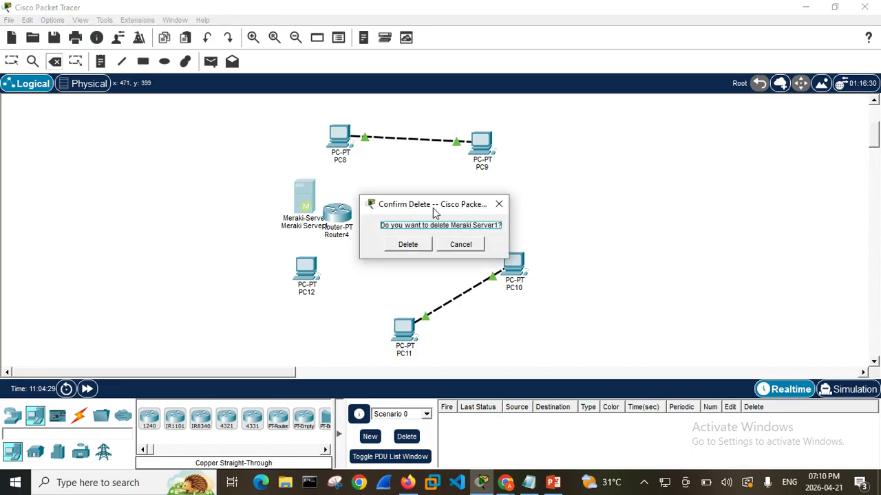
left_click(501, 205)
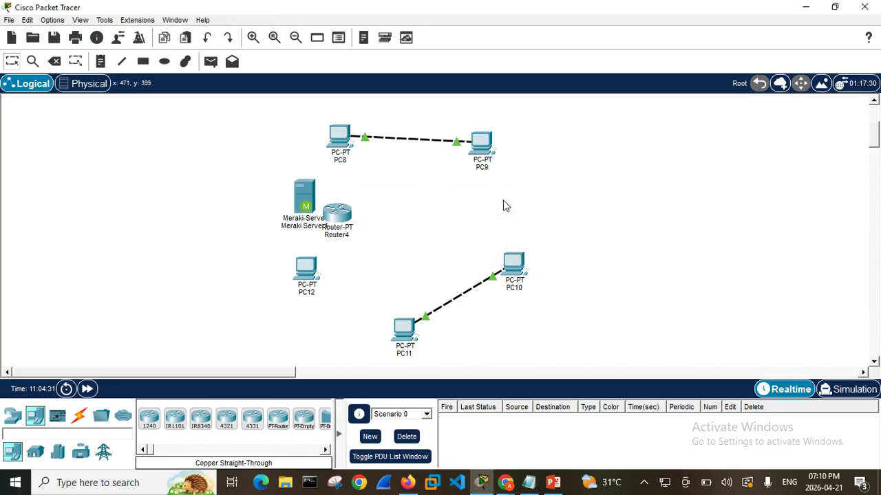
left_click(303, 201)
left_click(51, 61)
left_click(664, 10)
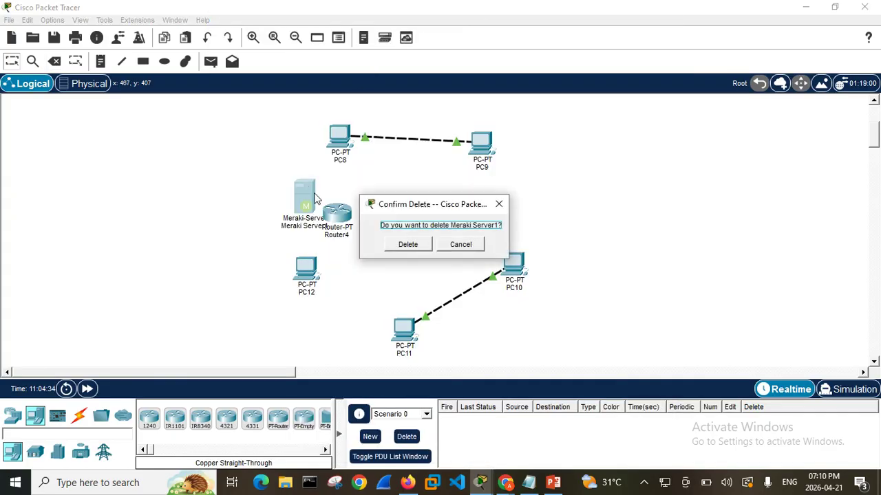
left_click(408, 244)
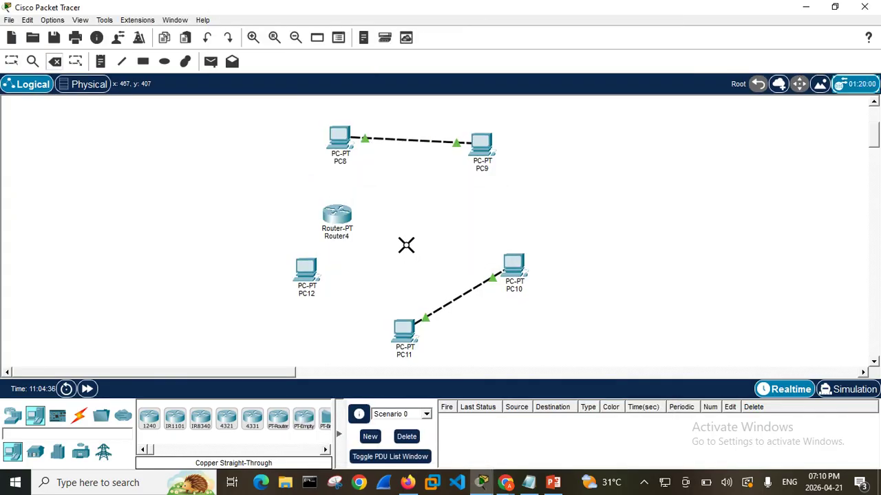
Move Router4 directly above PC12 and connect PC12 to it with an automatically chosen connection type
left_click(12, 61)
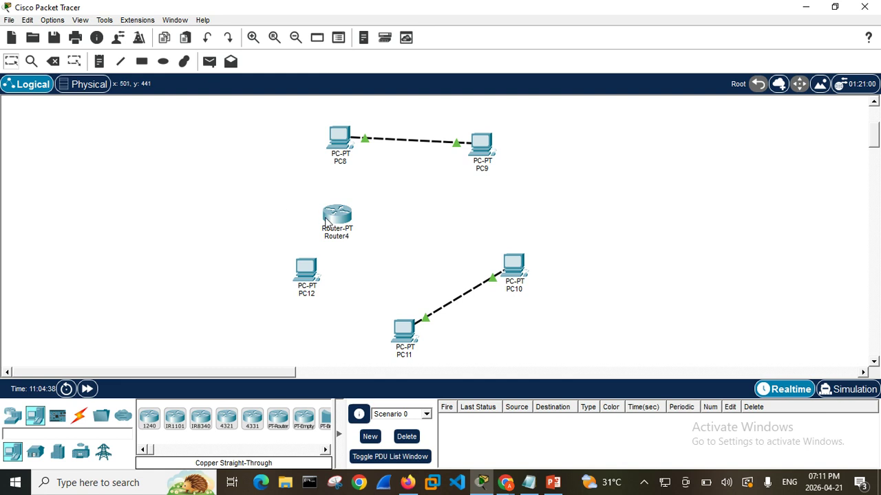
left_click_drag(331, 218, 293, 203)
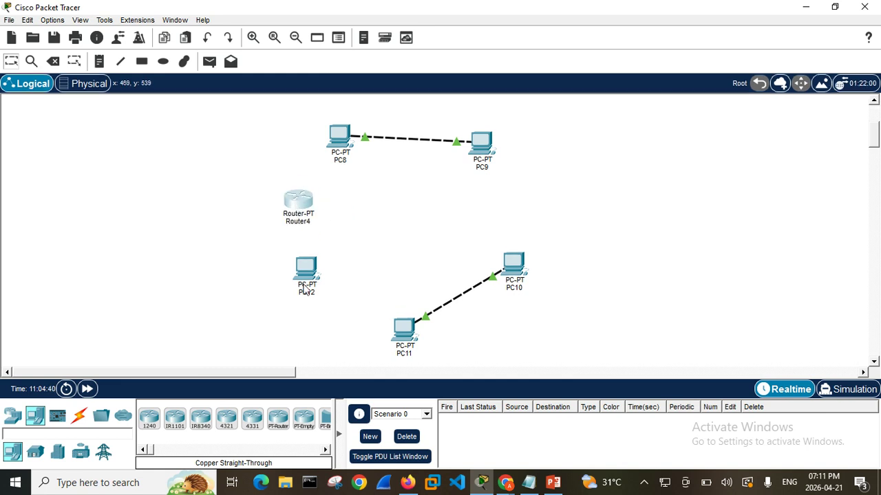
left_click(79, 415)
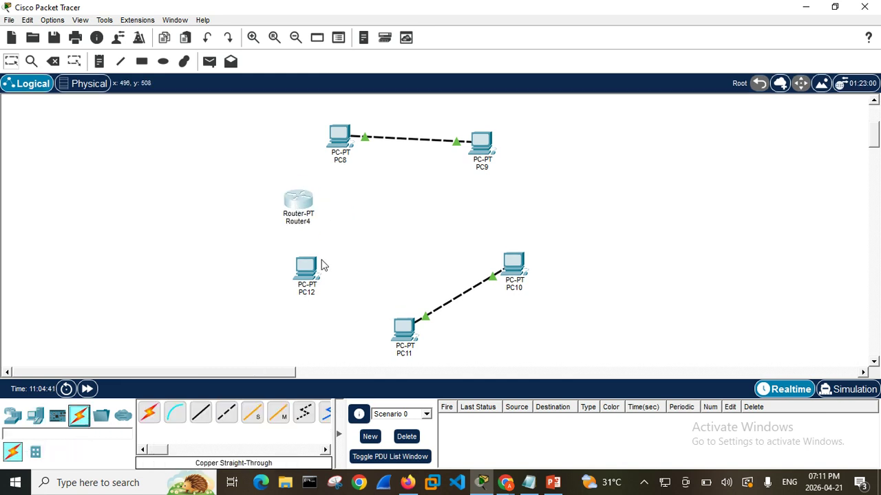
left_click(149, 415)
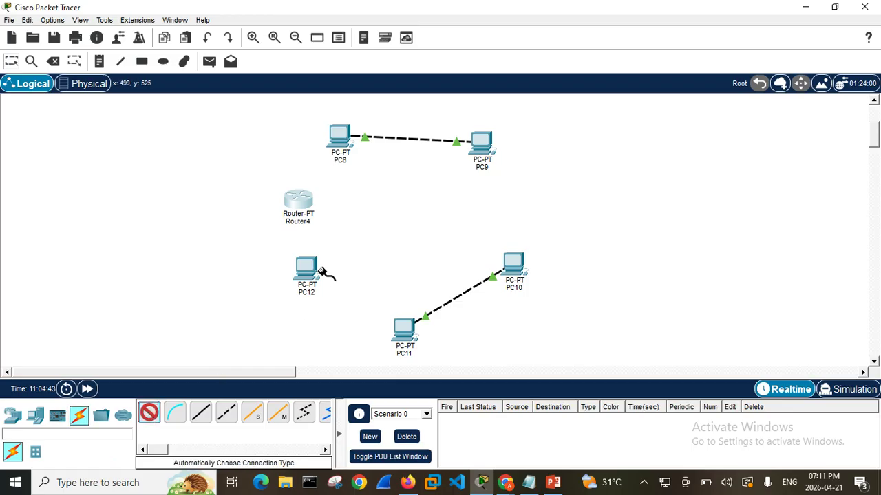
left_click(311, 268)
left_click(307, 201)
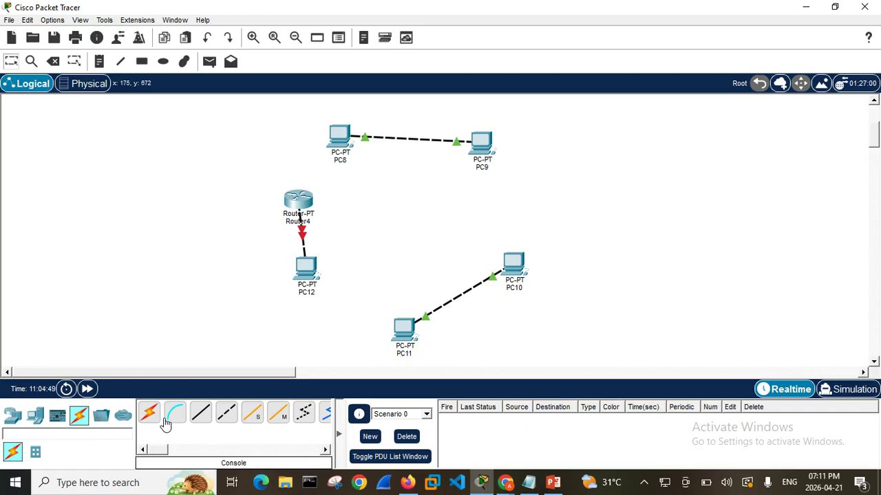
Try to connect Router4 to PC8 with an automatically chosen connection type
left_click(150, 412)
left_click(296, 198)
left_click(339, 155)
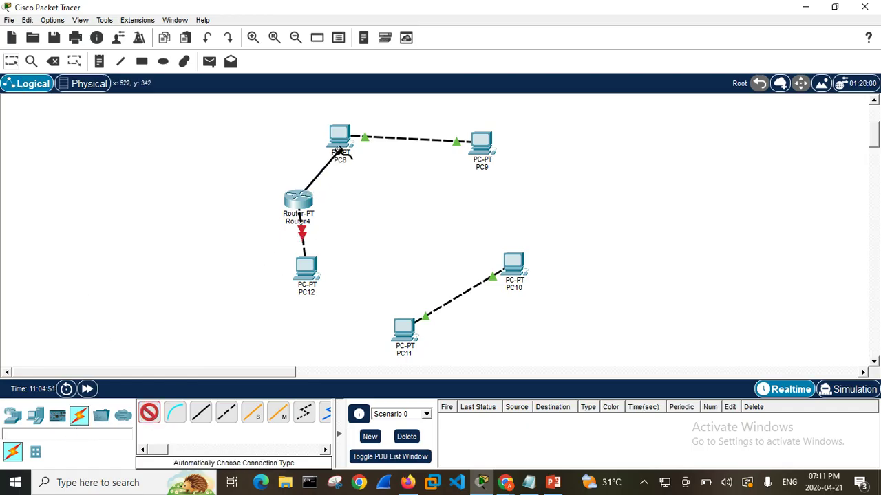
left_click(343, 135)
left_click(430, 246)
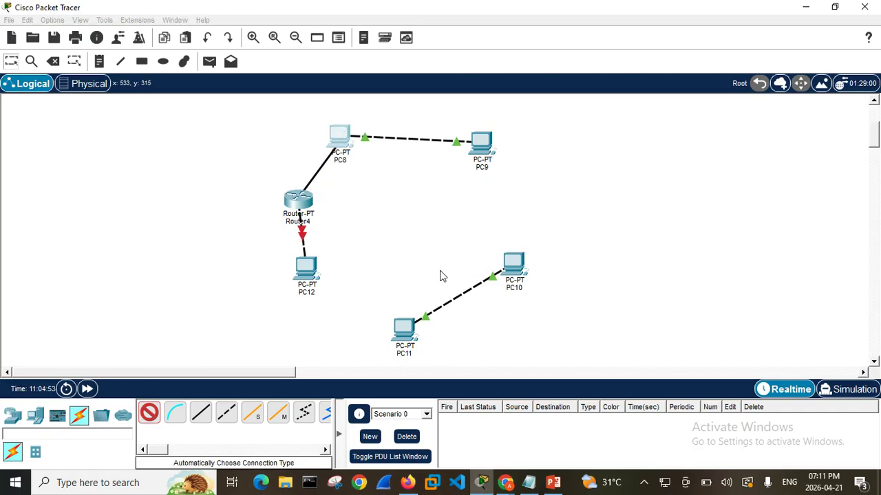
left_click(337, 135)
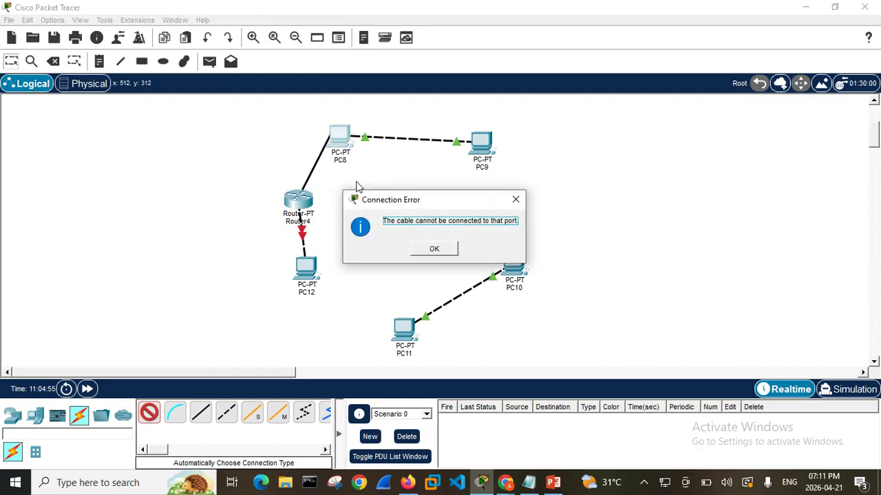
left_click(419, 248)
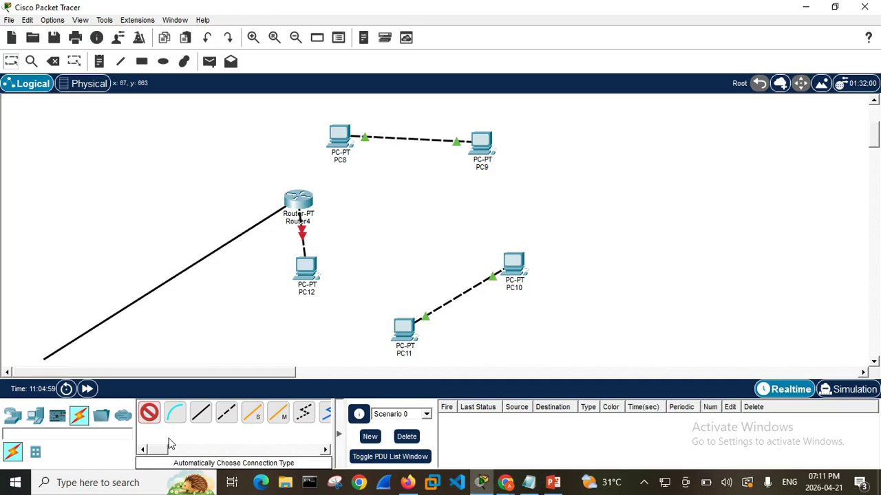
Cancel the unfinished cable that starts at Router4
left_click(148, 413)
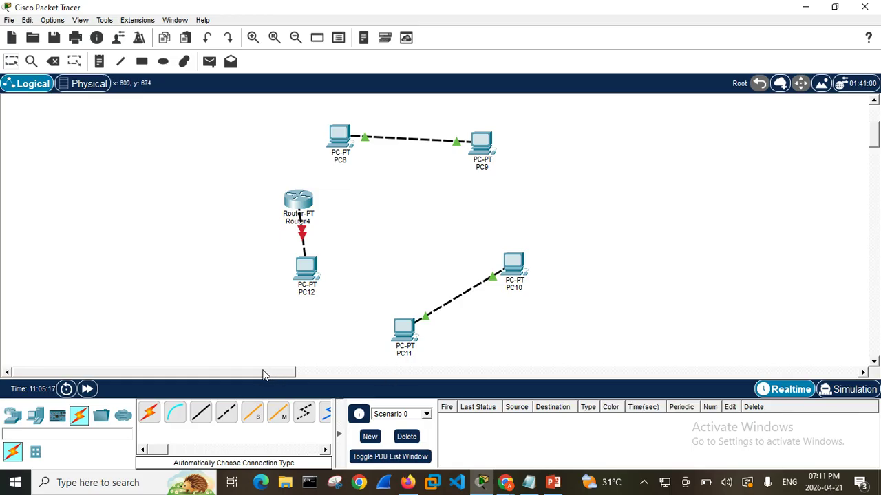
left_click_drag(269, 376, 182, 377)
View the intercity map in the physical workspace and return to the logical workspace
left_click(87, 84)
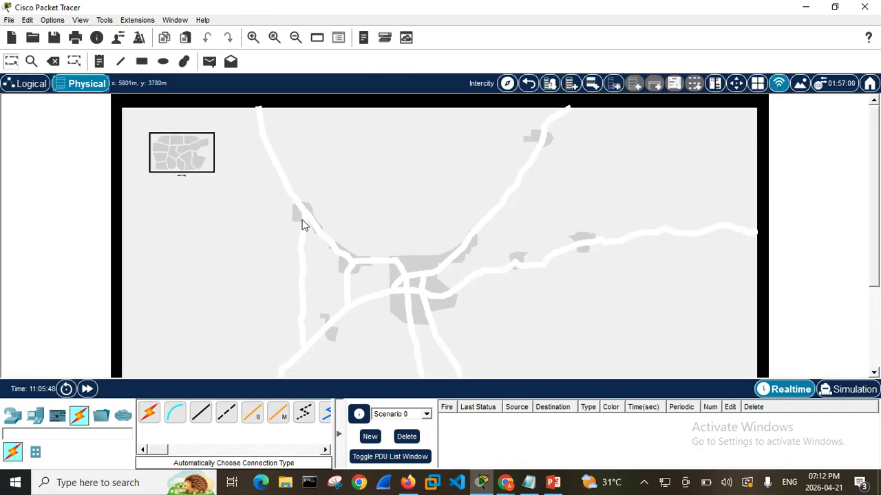
scroll(450, 291, "down", 3)
scroll(455, 297, "up", 3)
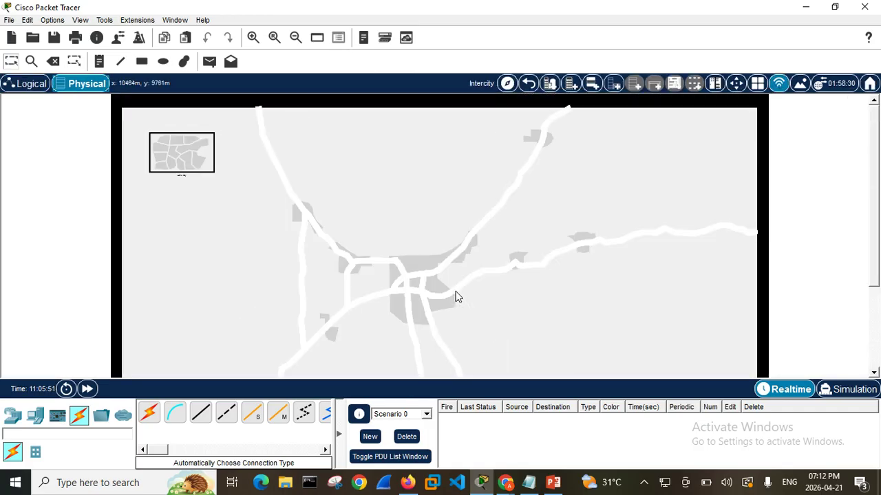
left_click(31, 84)
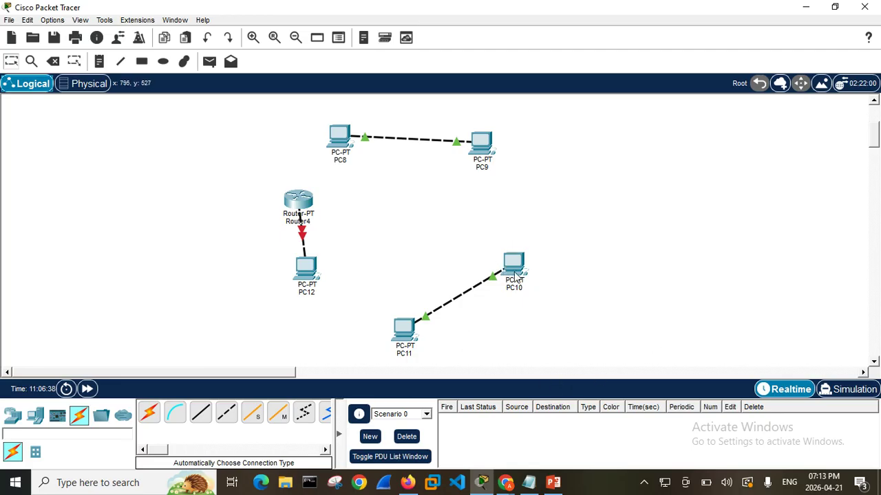
Try to send a simple PDU from PC10 to PC9, and leave the PDU tool for the Delete tool
mouse_move(517, 265)
left_click(209, 61)
left_click(513, 263)
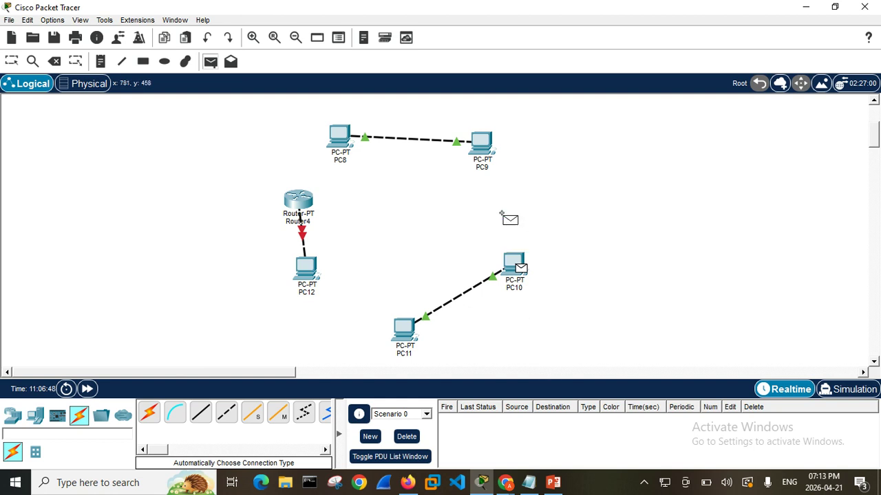
left_click(480, 138)
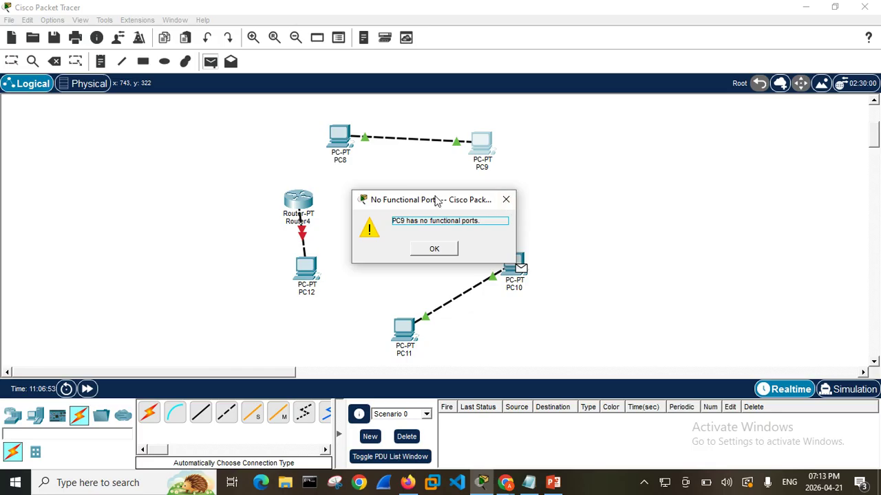
left_click(506, 200)
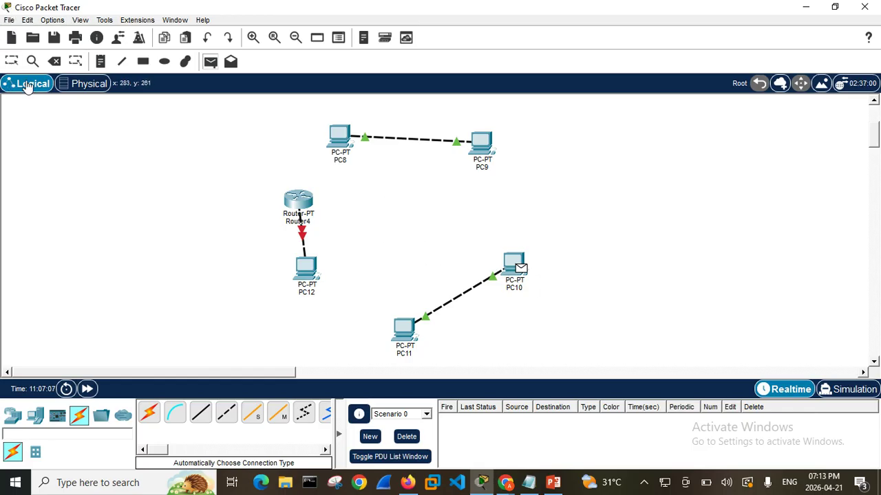
left_click(53, 62)
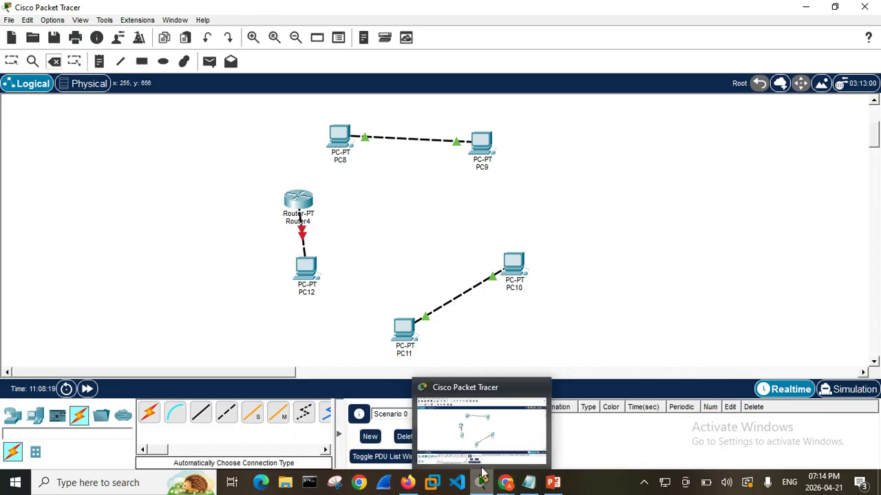
mouse_move(505, 483)
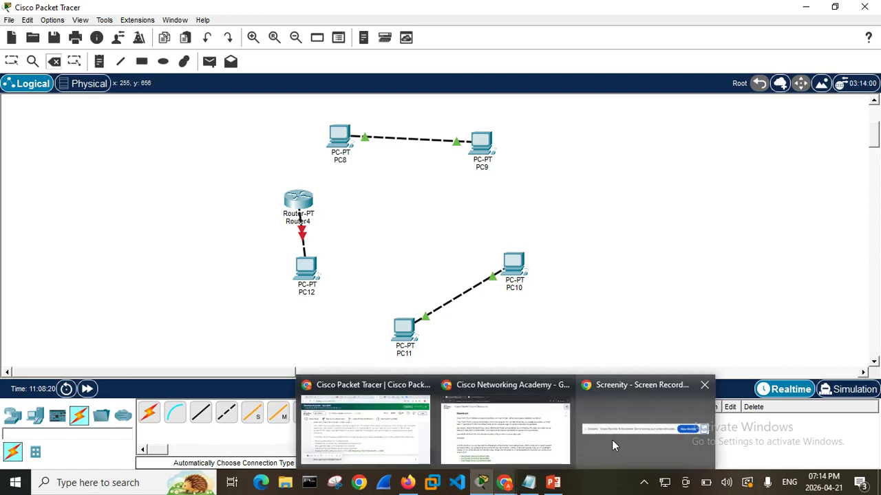
mouse_move(611, 441)
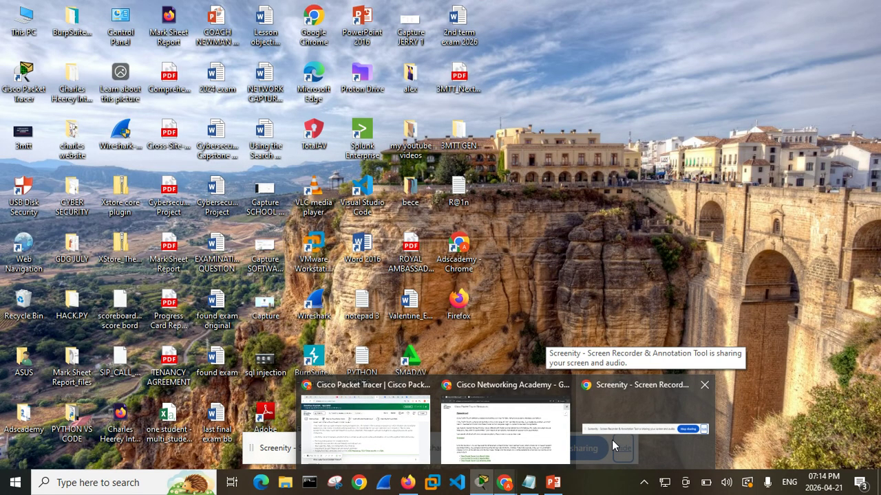
left_click(612, 441)
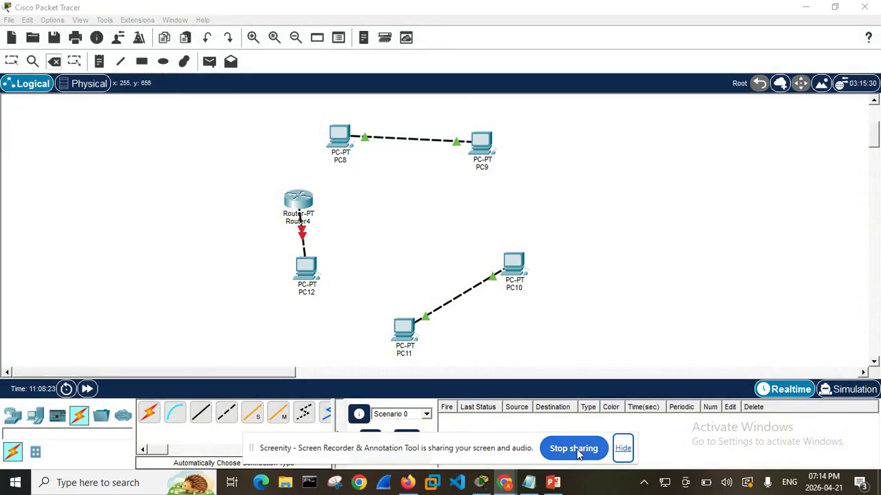